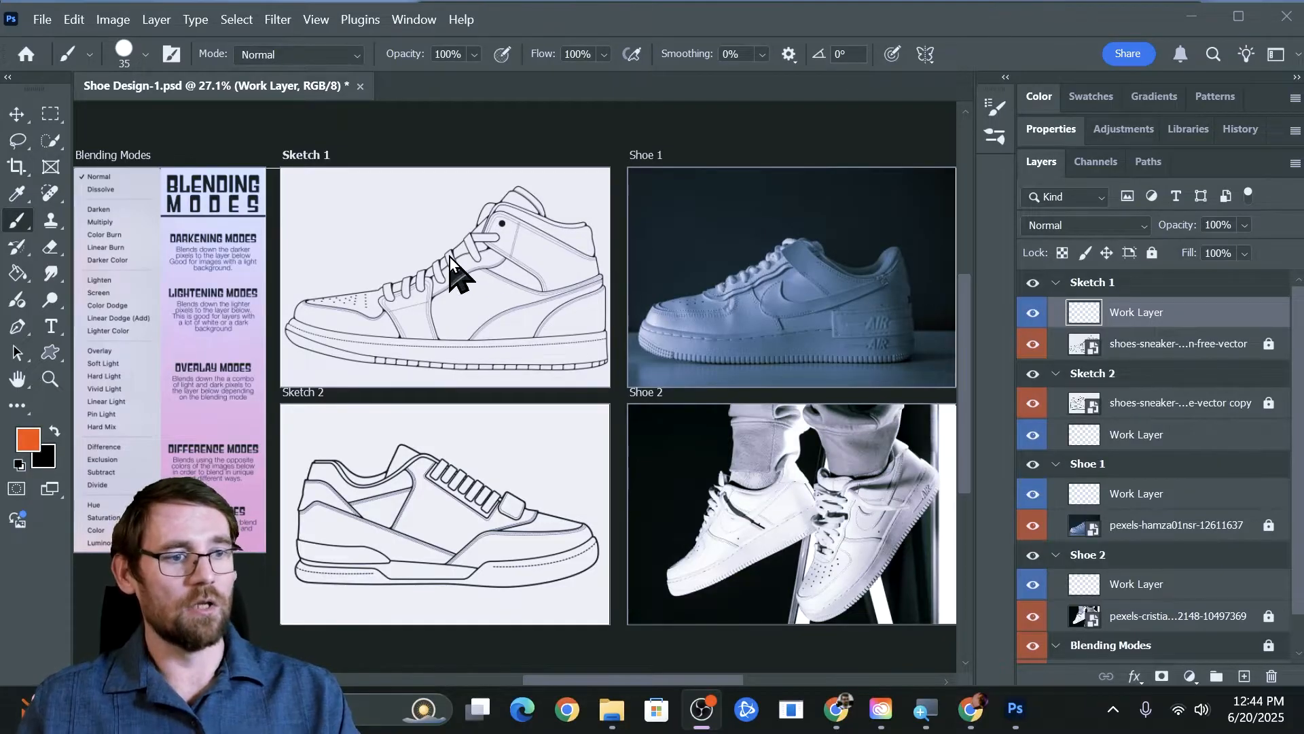
- Try painting two of Sketch 1's upper shoelaces orange freehand with a 35 px brush, and undo both strokes
{"action": "key", "text": "z"}
{"action": "left_click_drag", "start_coordinate": [449, 270], "coordinate": [555, 294]}
{"action": "key", "text": "b"}
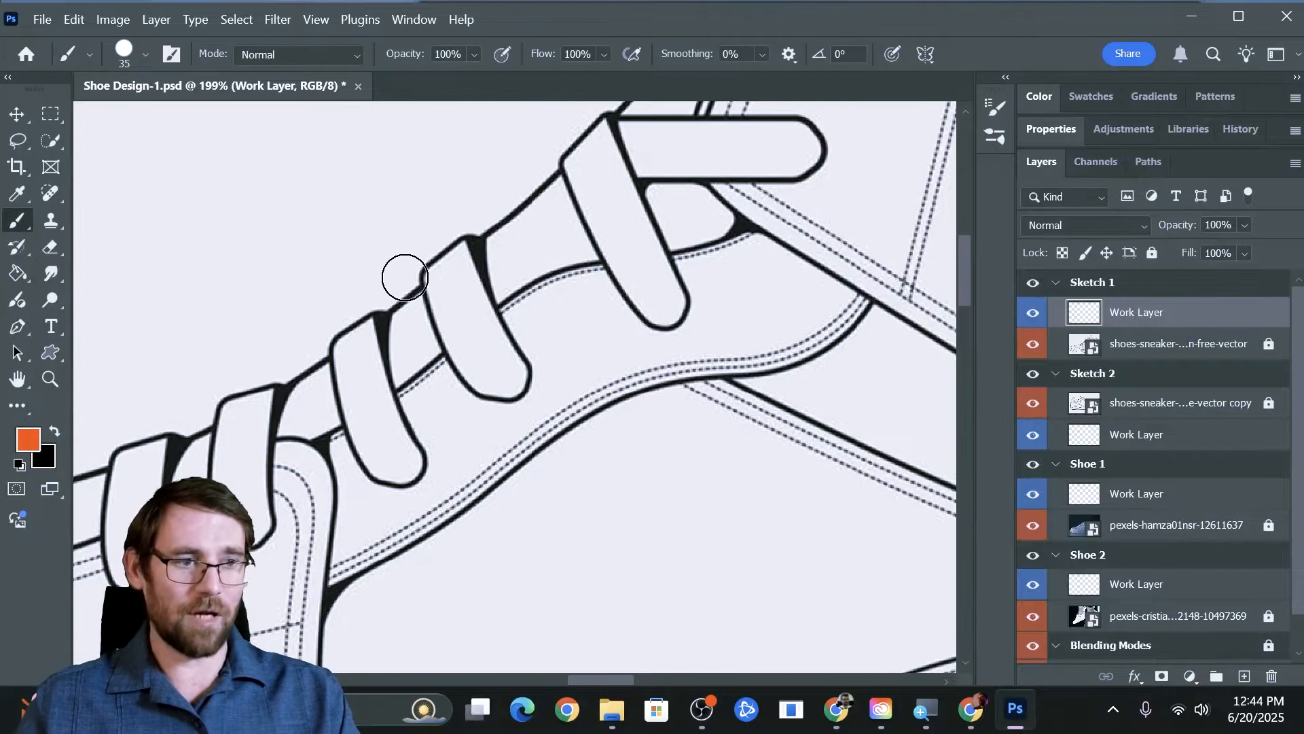
{"action": "mouse_move", "coordinate": [499, 378]}
{"action": "left_mouse_down"}
{"action": "mouse_move", "coordinate": [449, 311]}
{"action": "mouse_move", "coordinate": [444, 280]}
{"action": "mouse_move", "coordinate": [458, 262]}
{"action": "mouse_move", "coordinate": [501, 371]}
{"action": "left_mouse_up"}
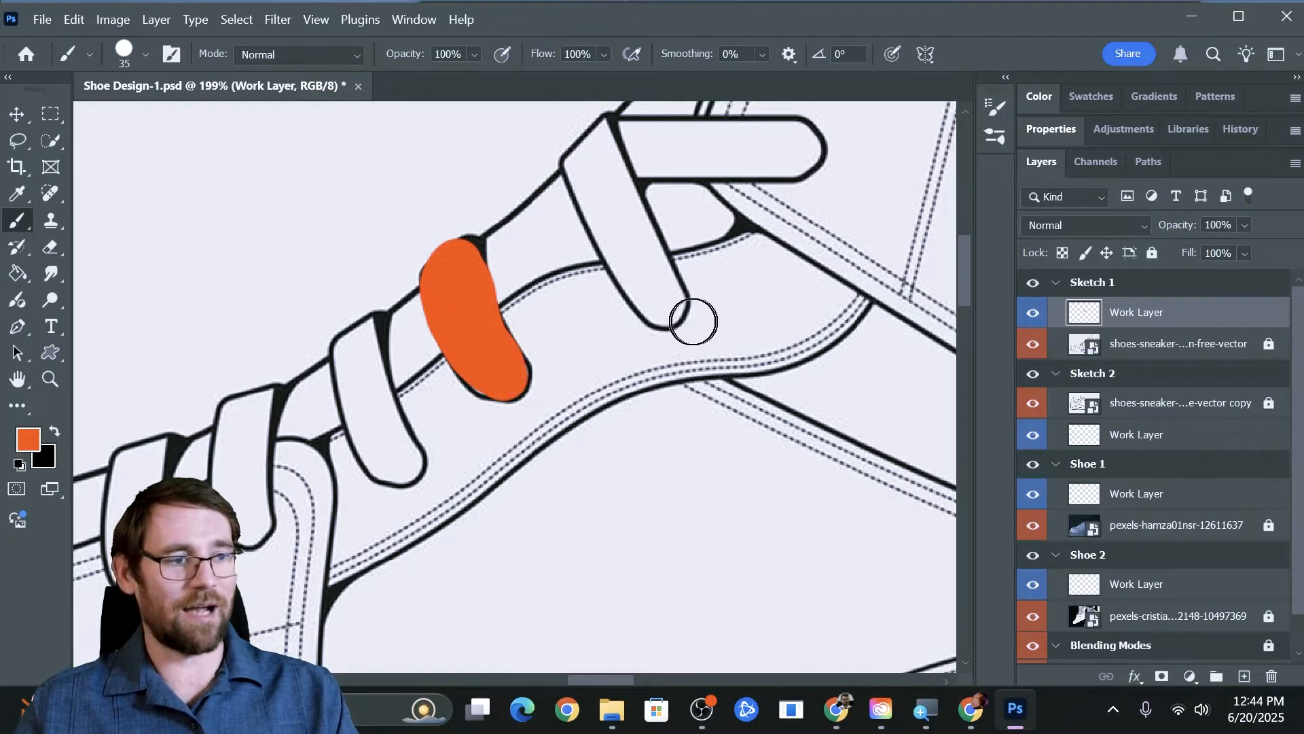
{"action": "mouse_move", "coordinate": [662, 303]}
{"action": "left_mouse_down"}
{"action": "mouse_move", "coordinate": [605, 222]}
{"action": "mouse_move", "coordinate": [588, 174]}
{"action": "mouse_move", "coordinate": [601, 144]}
{"action": "mouse_move", "coordinate": [656, 283]}
{"action": "left_mouse_up"}
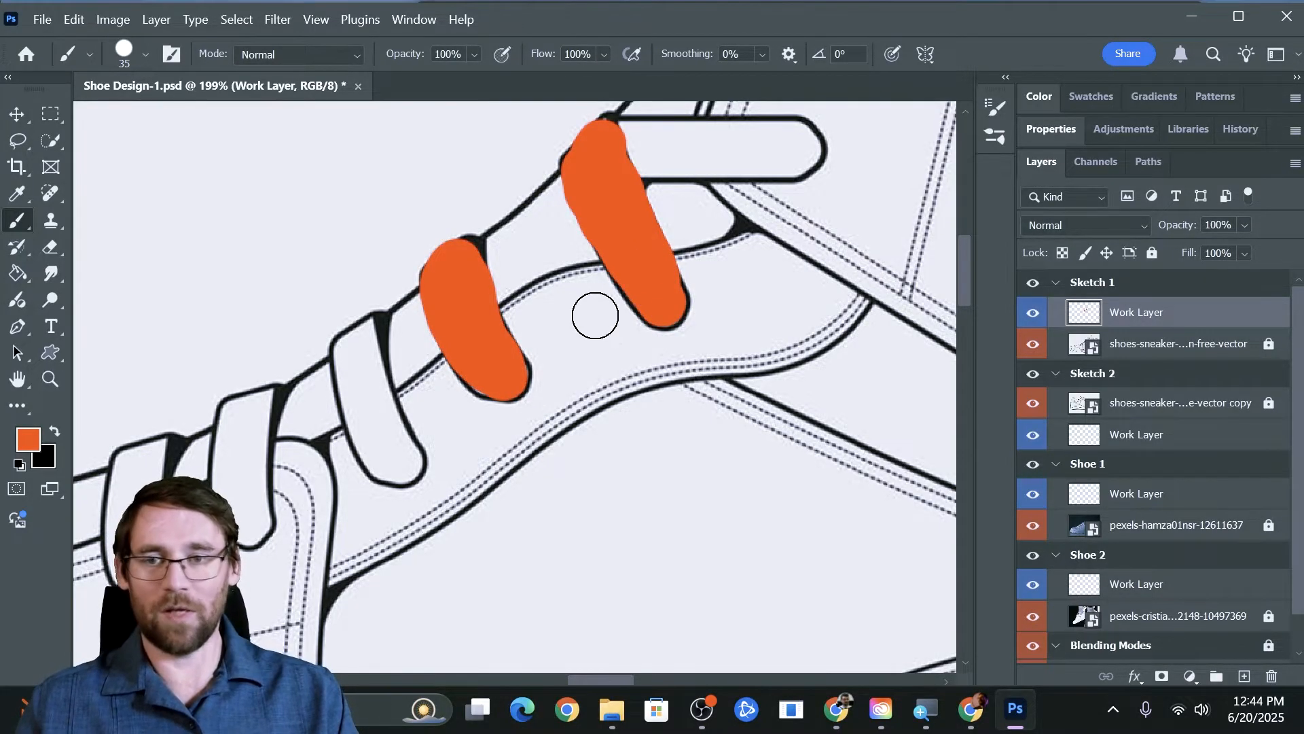
{"action": "key", "text": "ctrl+z"}
{"action": "key", "text": "ctrl+z"}
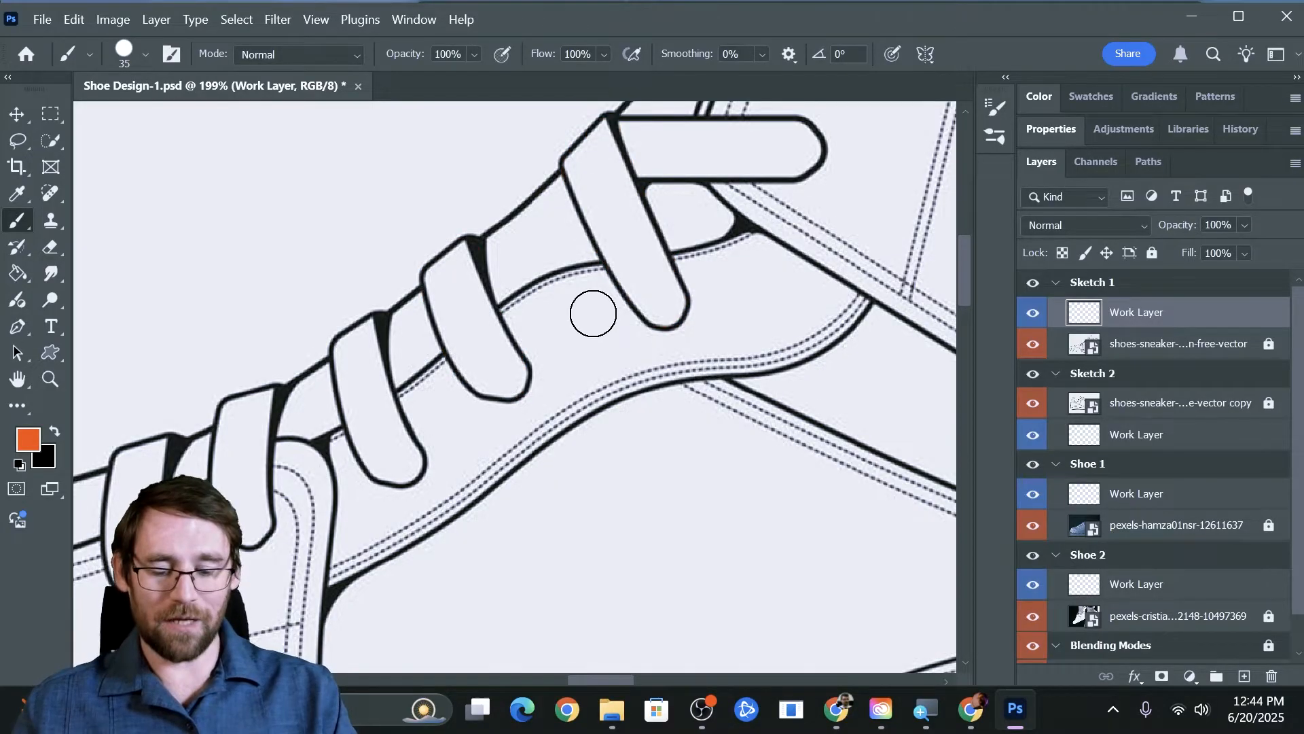
{"action": "key", "text": "ctrl+0"}
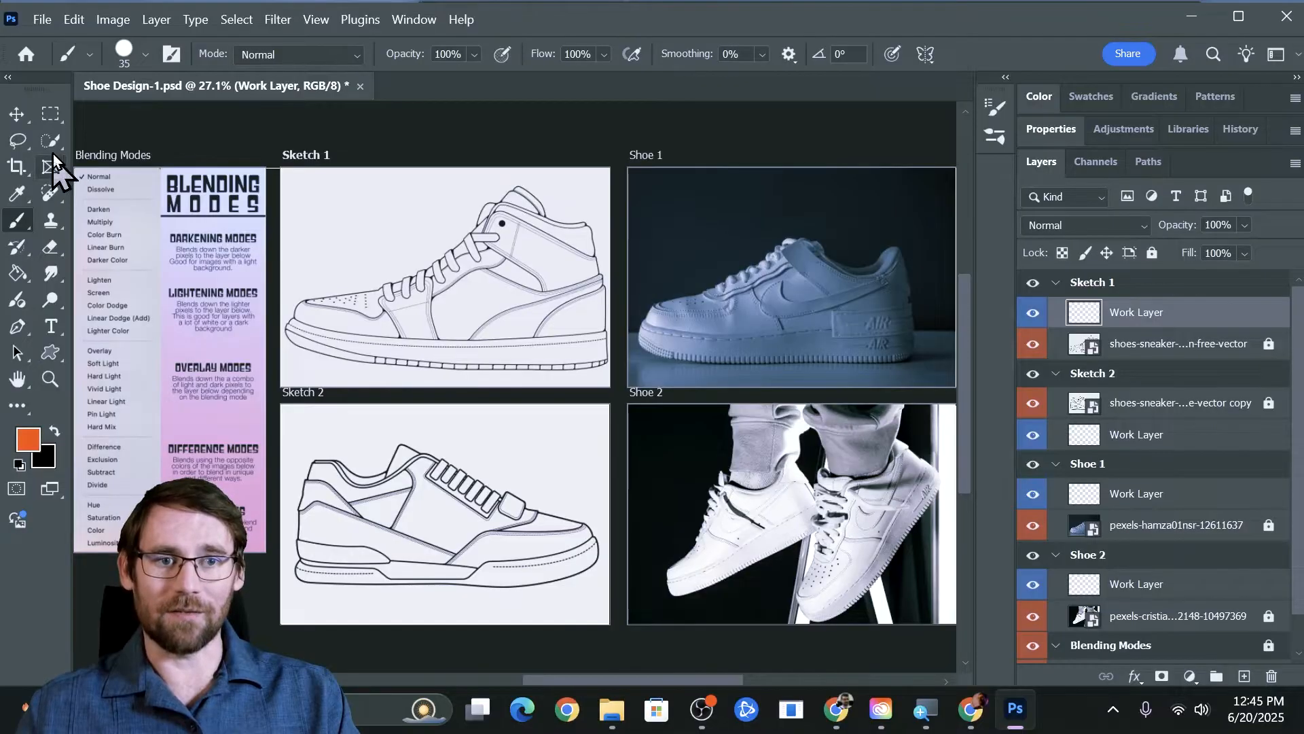
- Build one irregular selection from four overlapping rectangles in the blank area above the Sketch 1 shoe's toe, extending down onto the toe
{"action": "left_click", "coordinate": [50, 114]}
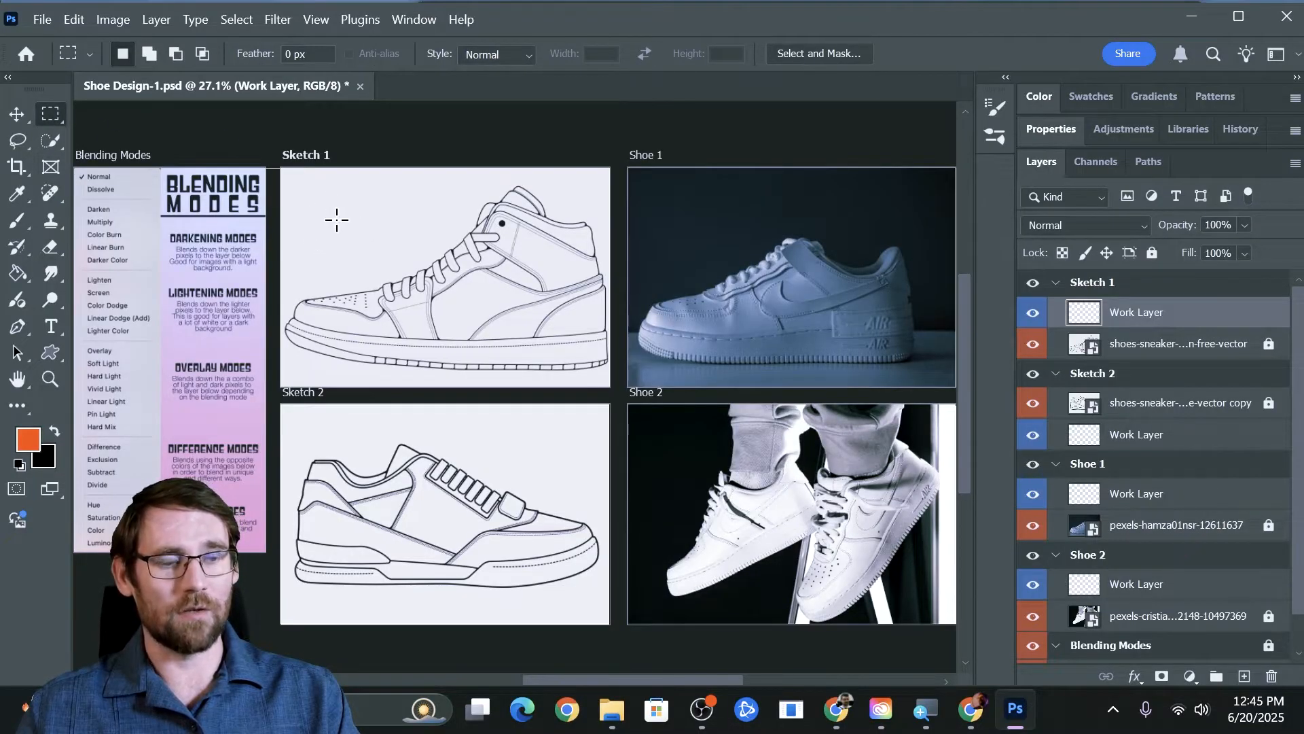
{"action": "mouse_move", "coordinate": [305, 197]}
{"action": "left_mouse_down"}
{"action": "mouse_move", "coordinate": [368, 224]}
{"action": "mouse_move", "coordinate": [383, 268]}
{"action": "mouse_move", "coordinate": [509, 306]}
{"action": "left_mouse_up"}
{"action": "scroll", "coordinate": [381, 252], "scroll_direction": "up", "scroll_amount": 3}
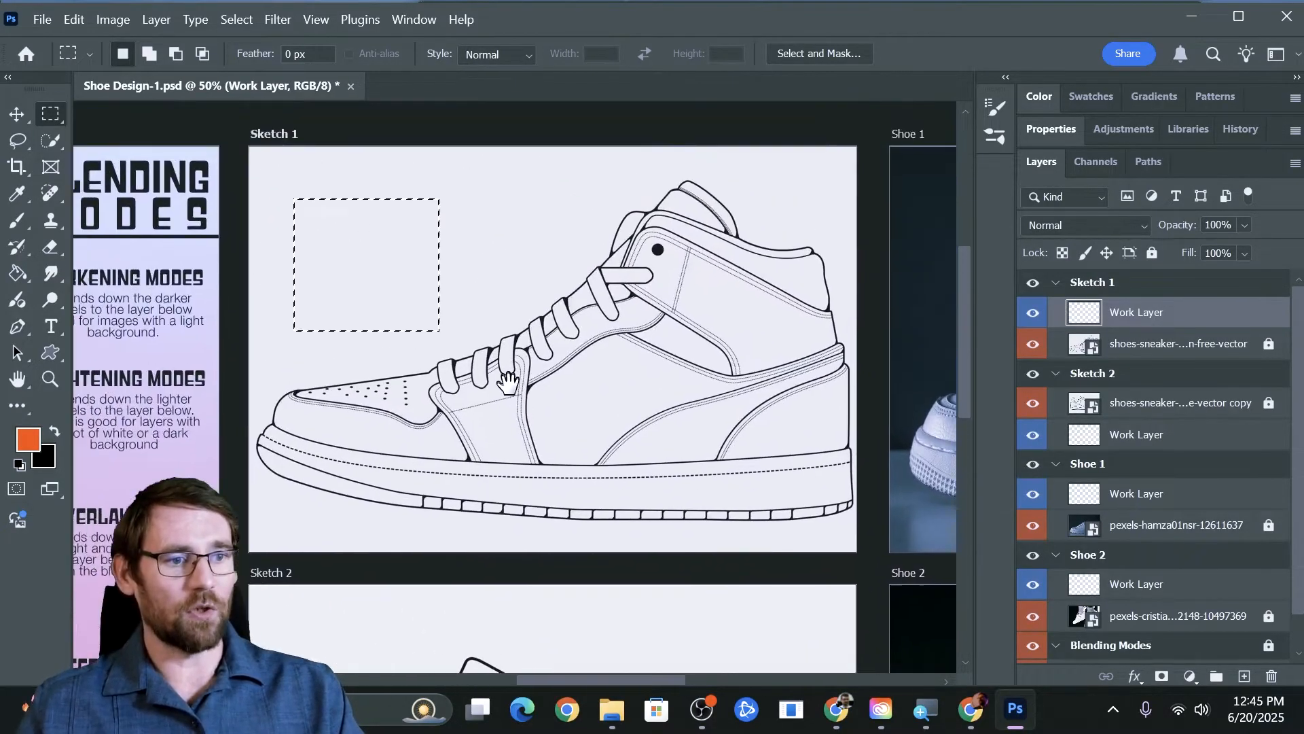
{"action": "mouse_move", "coordinate": [416, 267]}
{"action": "left_mouse_down"}
{"action": "mouse_move", "coordinate": [490, 286]}
{"action": "mouse_move", "coordinate": [409, 230]}
{"action": "mouse_move", "coordinate": [571, 317]}
{"action": "left_mouse_up"}
{"action": "left_click_drag", "start_coordinate": [535, 178], "coordinate": [583, 285]}
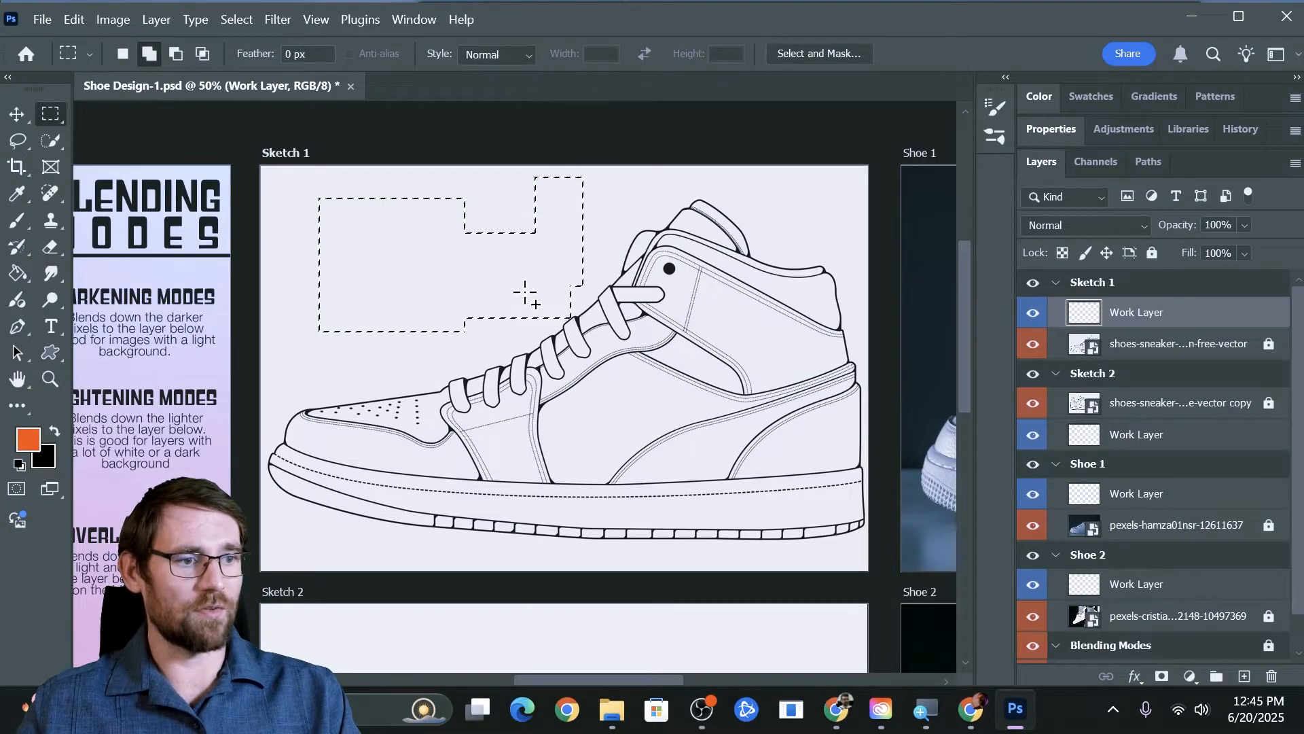
{"action": "left_click_drag", "start_coordinate": [354, 273], "coordinate": [423, 438]}
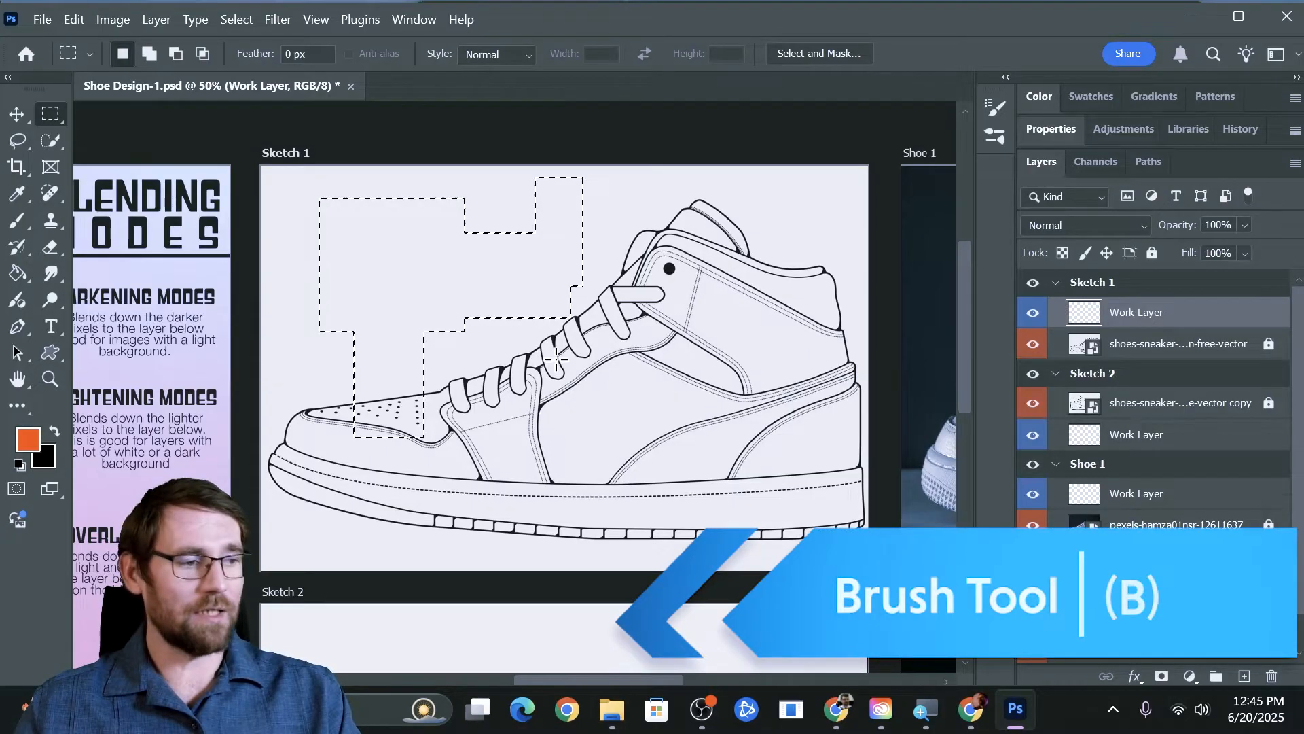
- Brush diagonal orange stripes inside the selection on Sketch 1's Work Layer, clear them again and deselect
{"action": "key", "text": "b"}
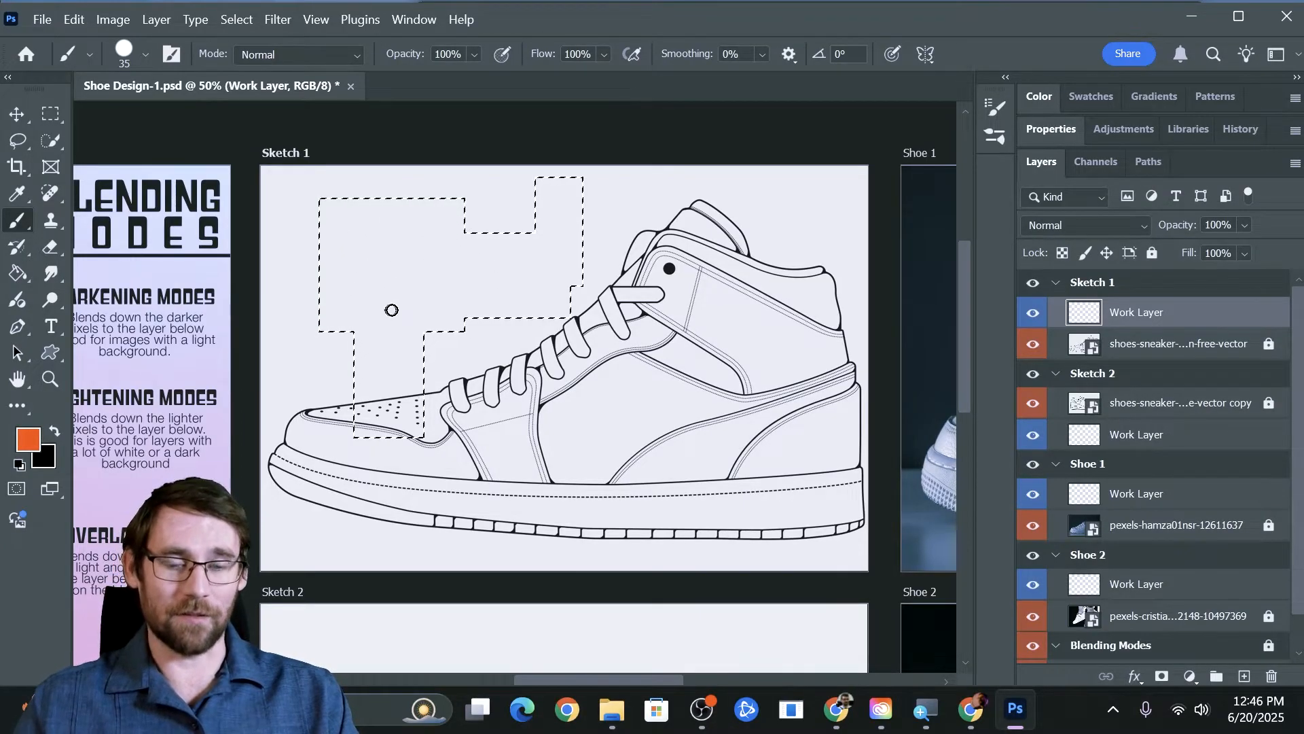
{"action": "left_click_drag", "start_coordinate": [462, 326], "coordinate": [371, 253]}
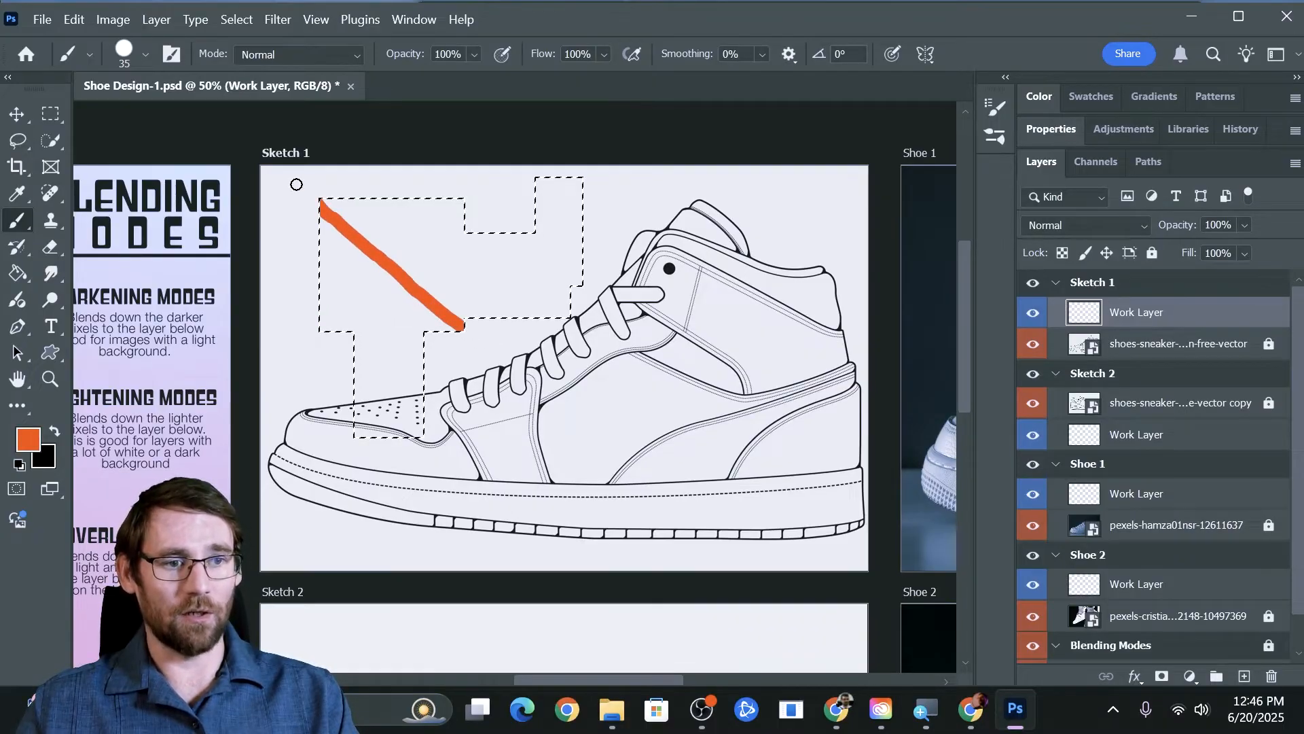
{"action": "mouse_move", "coordinate": [417, 203]}
{"action": "left_mouse_down"}
{"action": "mouse_move", "coordinate": [621, 361]}
{"action": "mouse_move", "coordinate": [546, 332]}
{"action": "mouse_move", "coordinate": [333, 190]}
{"action": "left_mouse_up"}
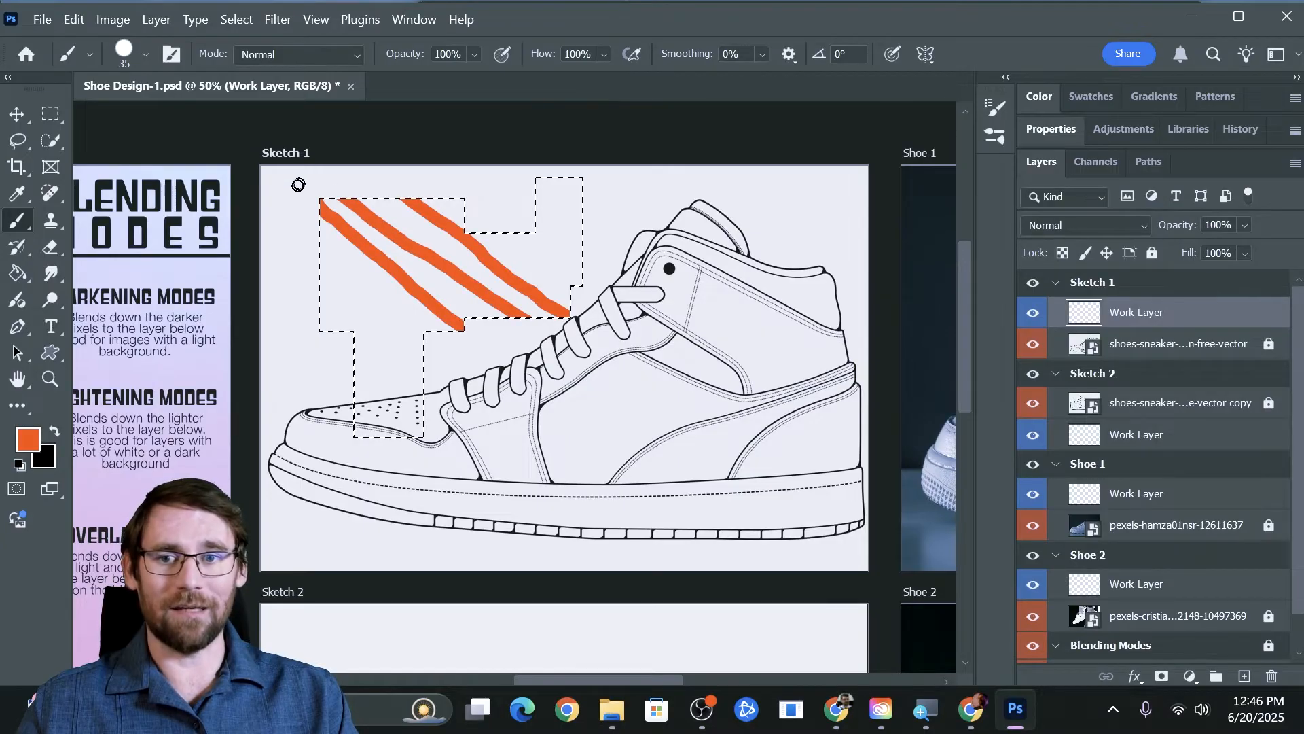
{"action": "mouse_move", "coordinate": [340, 281]}
{"action": "left_mouse_down"}
{"action": "mouse_move", "coordinate": [491, 394]}
{"action": "mouse_move", "coordinate": [309, 313]}
{"action": "left_mouse_up"}
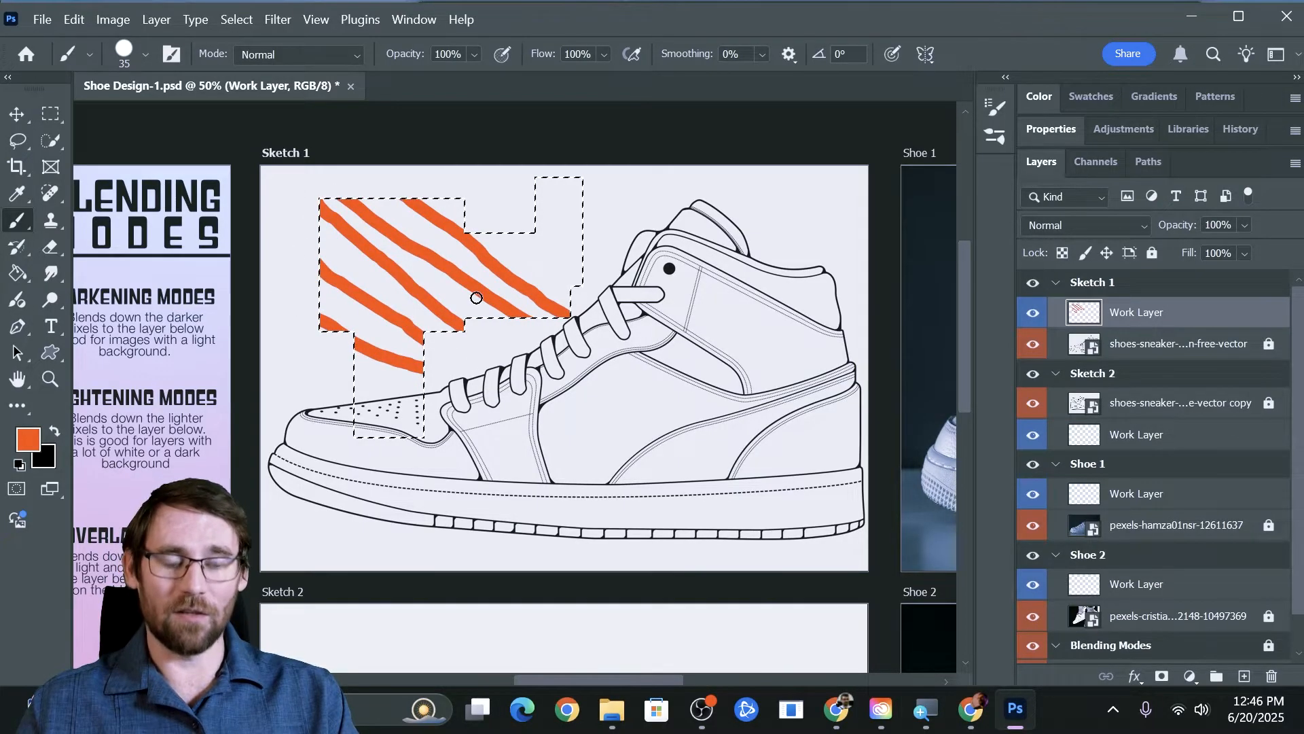
{"action": "key", "text": "Delete"}
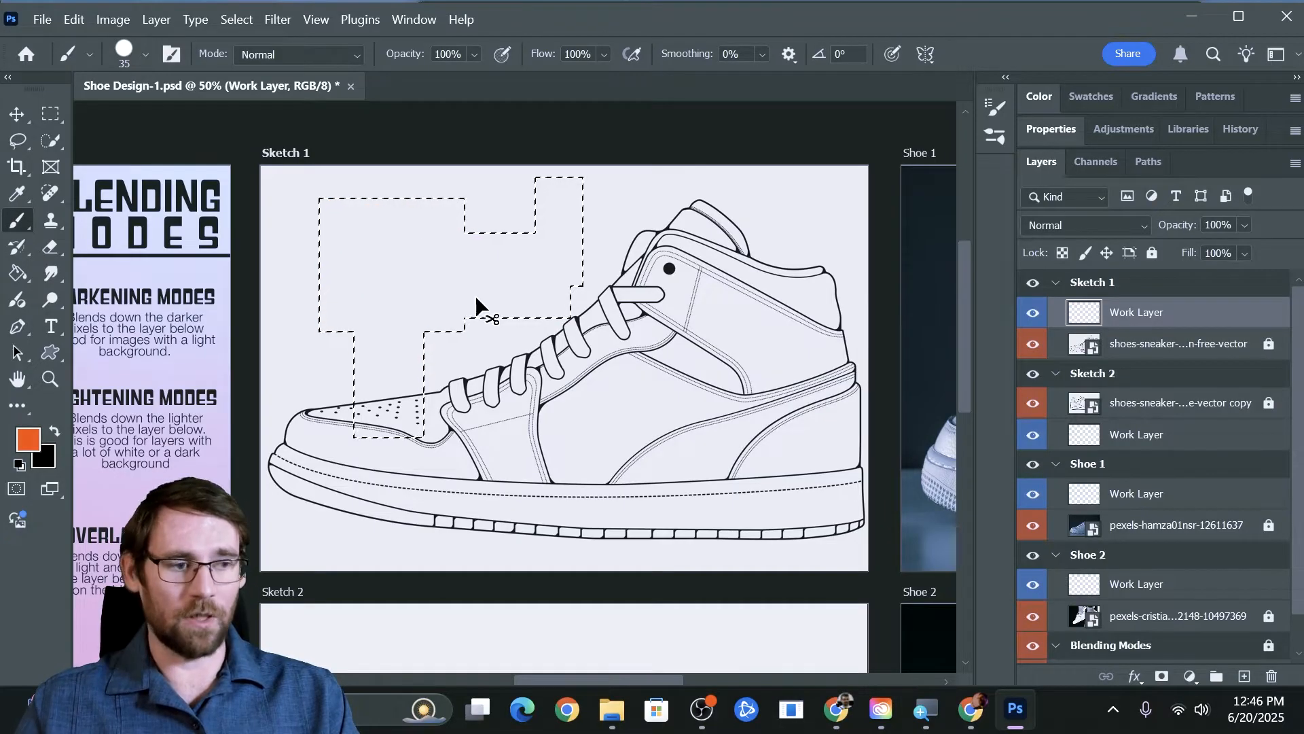
{"action": "key", "text": "ctrl+d"}
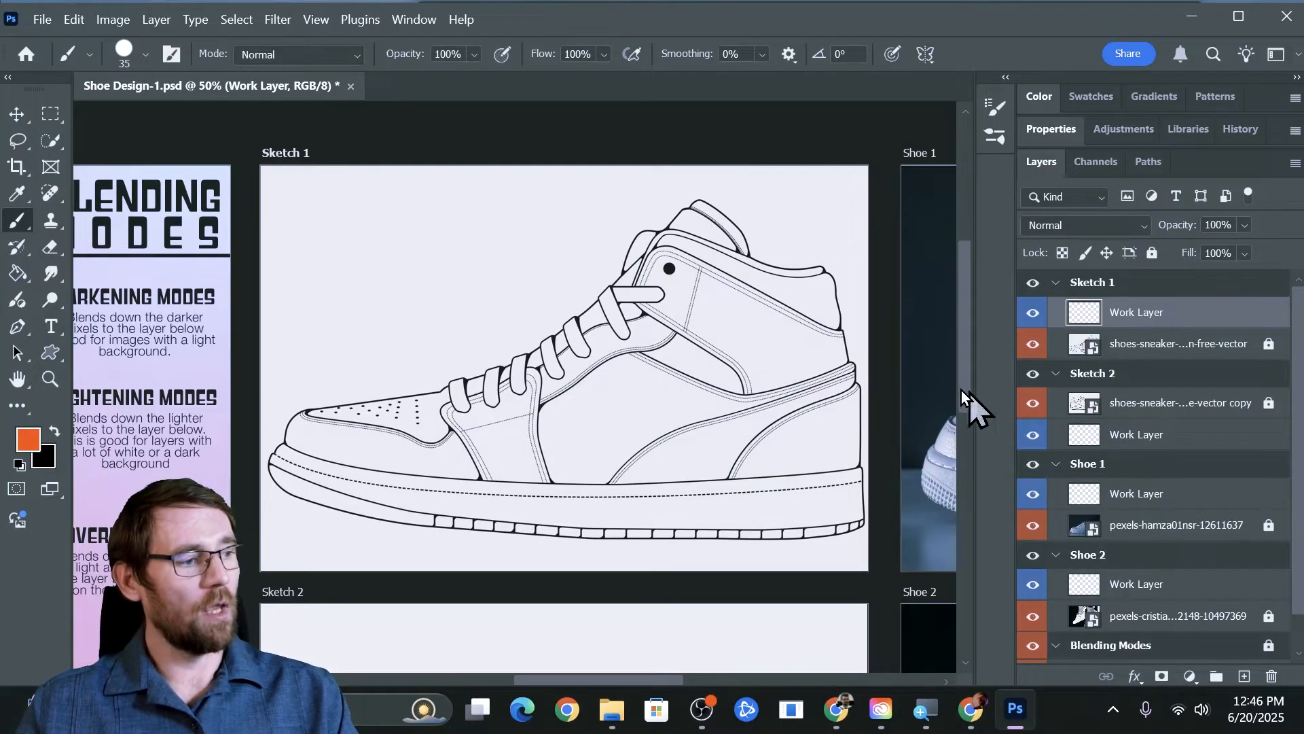
- Select the toe, lace-side, collar and heel panels of the Sketch 1 shoe with the Magic Wand on its outline layer
{"action": "left_click", "coordinate": [48, 143]}
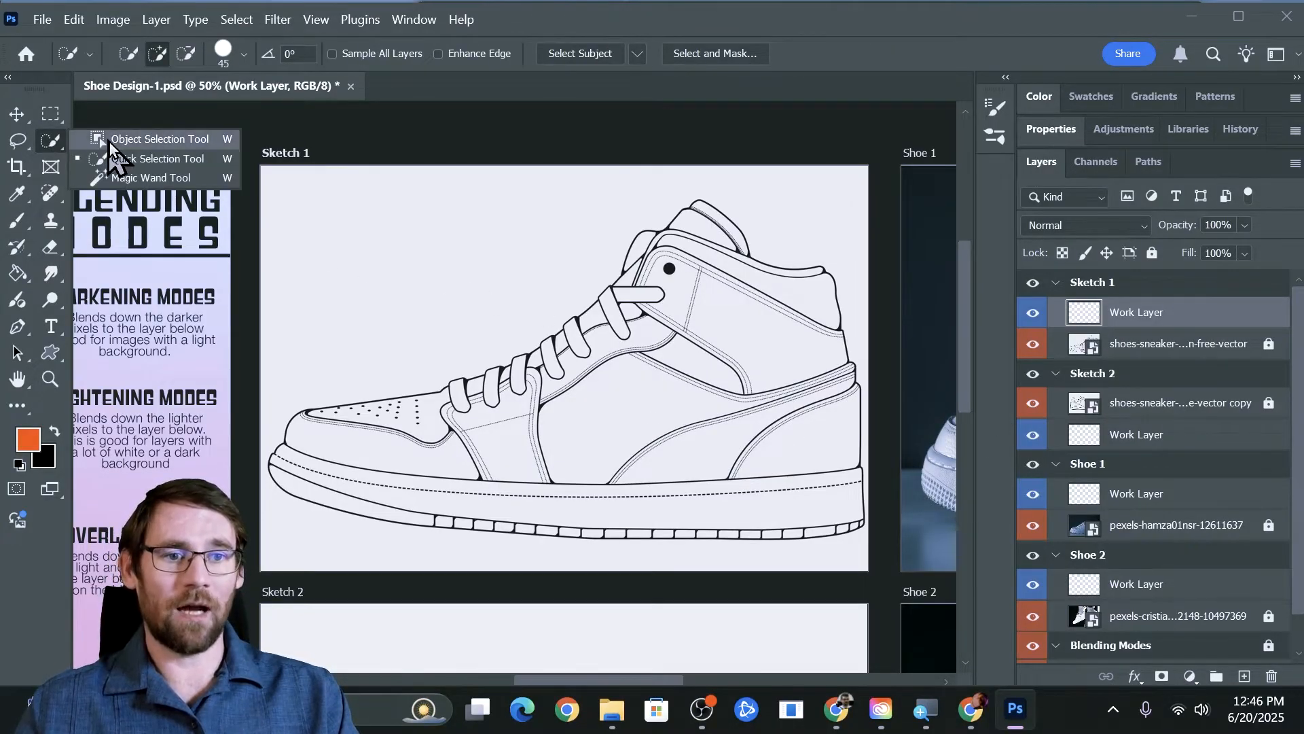
{"action": "left_click", "coordinate": [124, 178]}
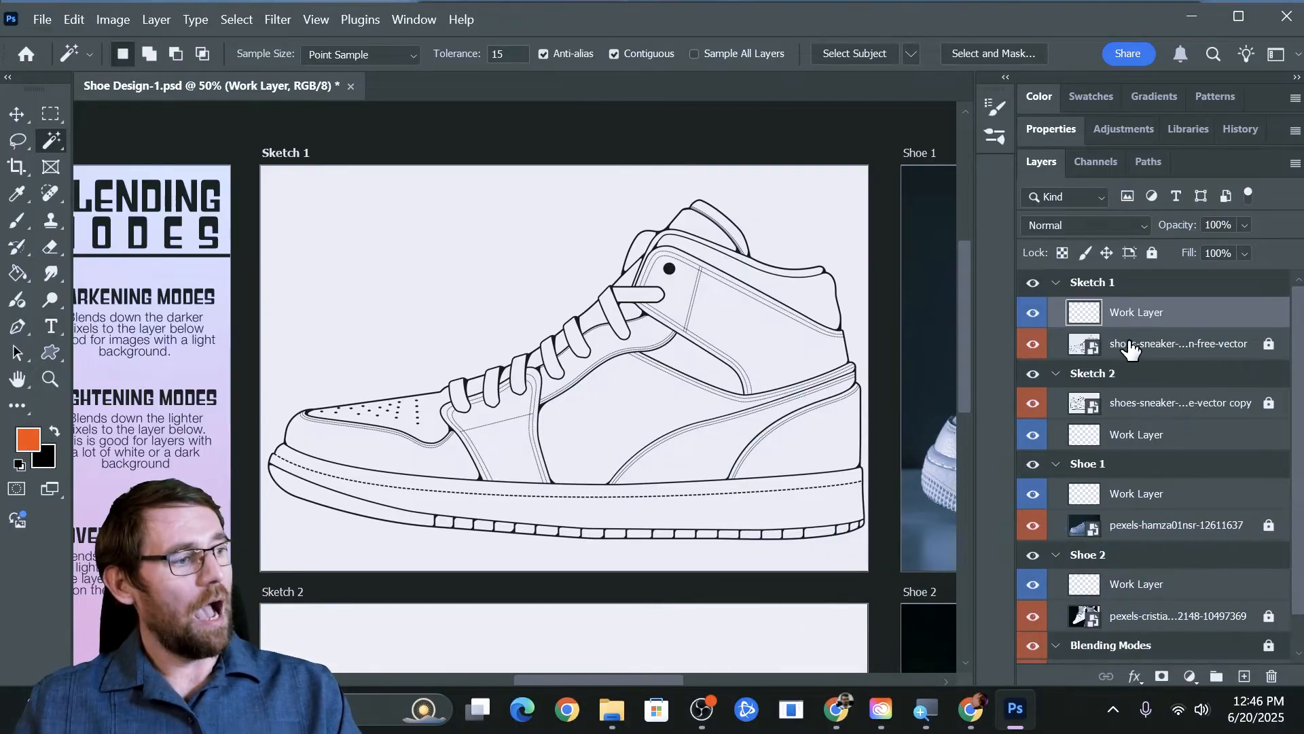
{"action": "left_click", "coordinate": [1147, 350]}
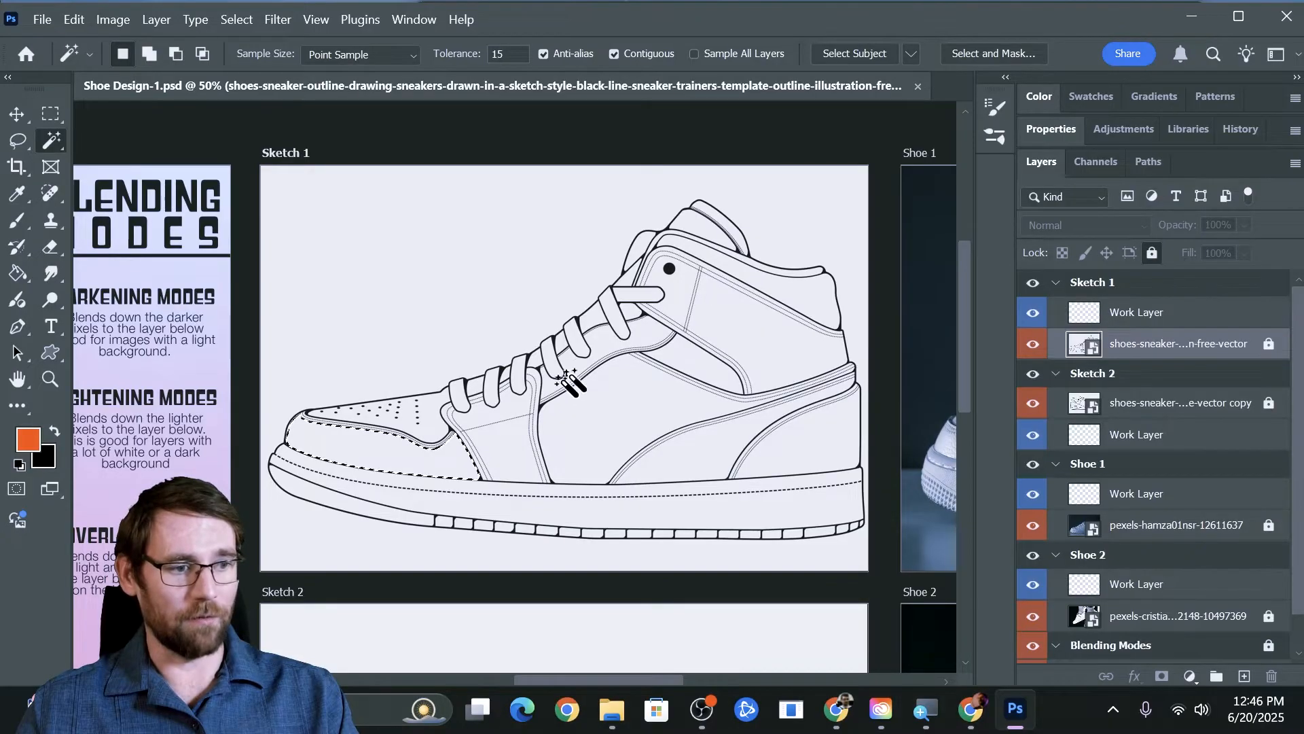
{"action": "key", "text": "shift"}
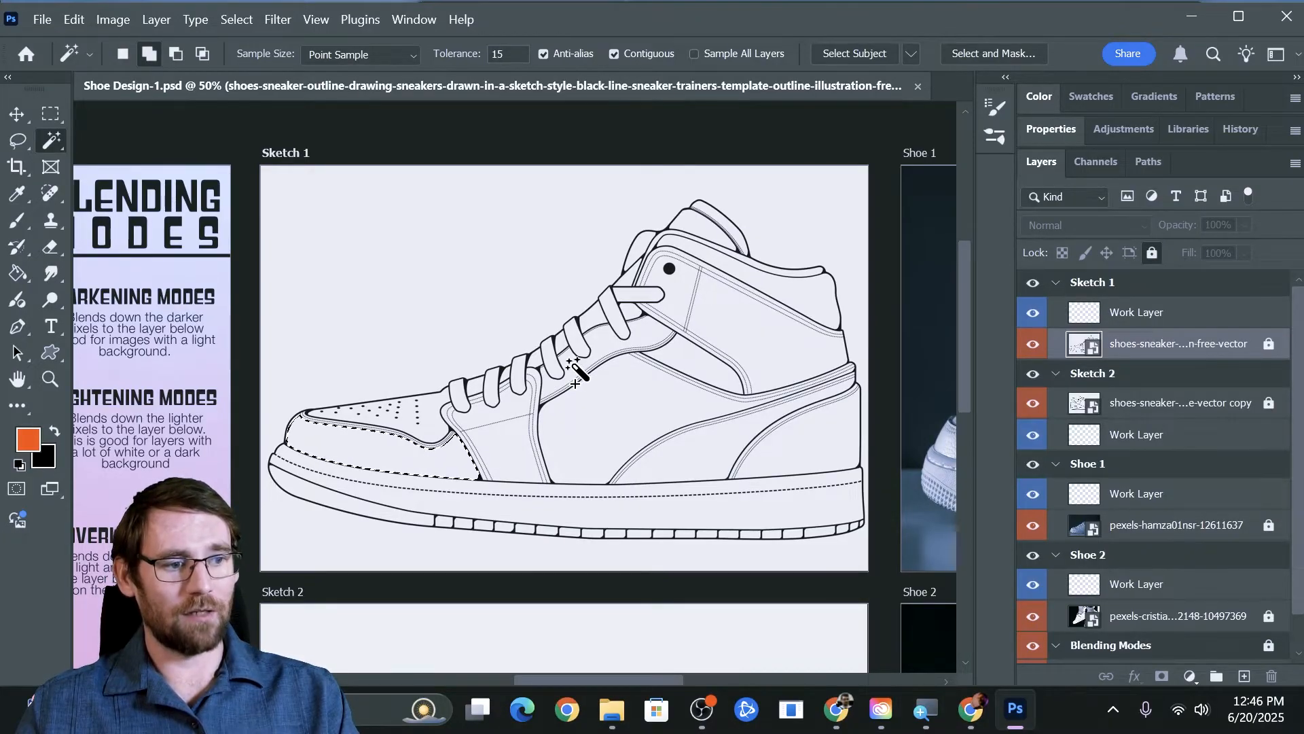
{"action": "left_click", "coordinate": [790, 356], "text": "shift"}
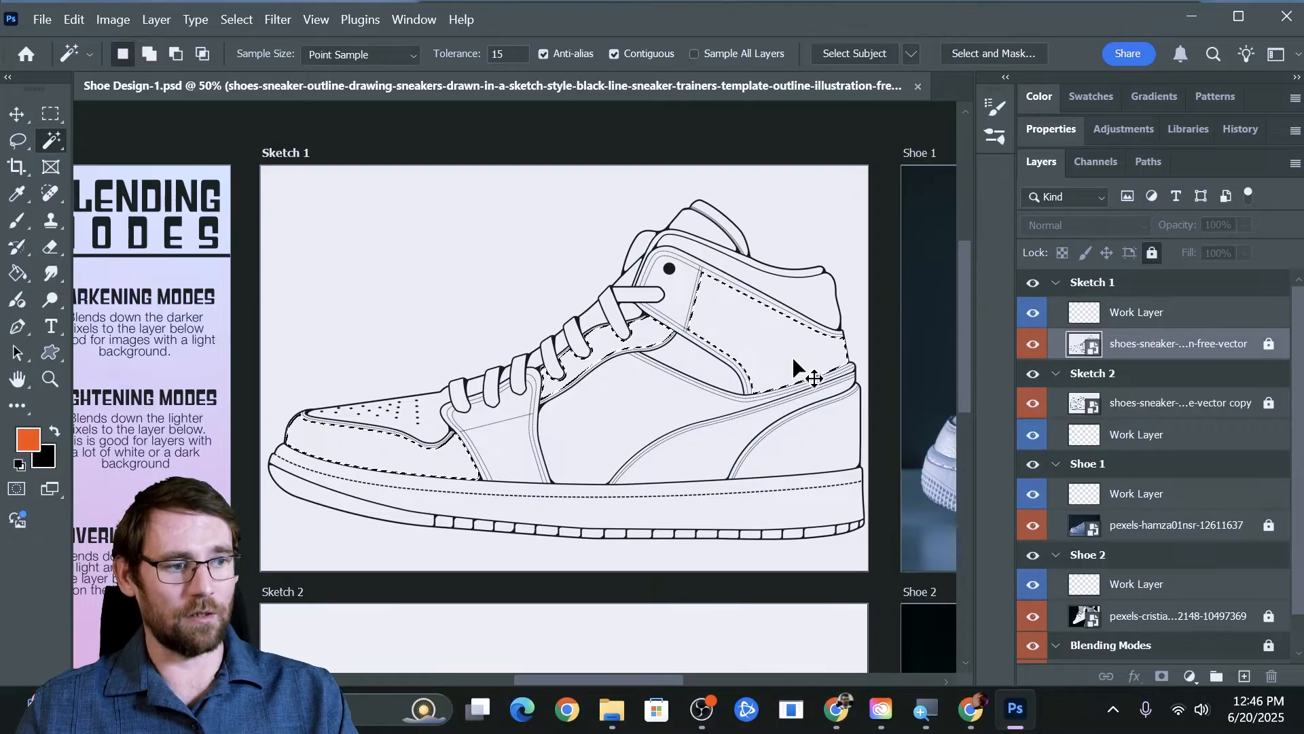
{"action": "left_click", "coordinate": [796, 296], "text": "shift"}
{"action": "left_click", "coordinate": [815, 443], "text": "shift"}
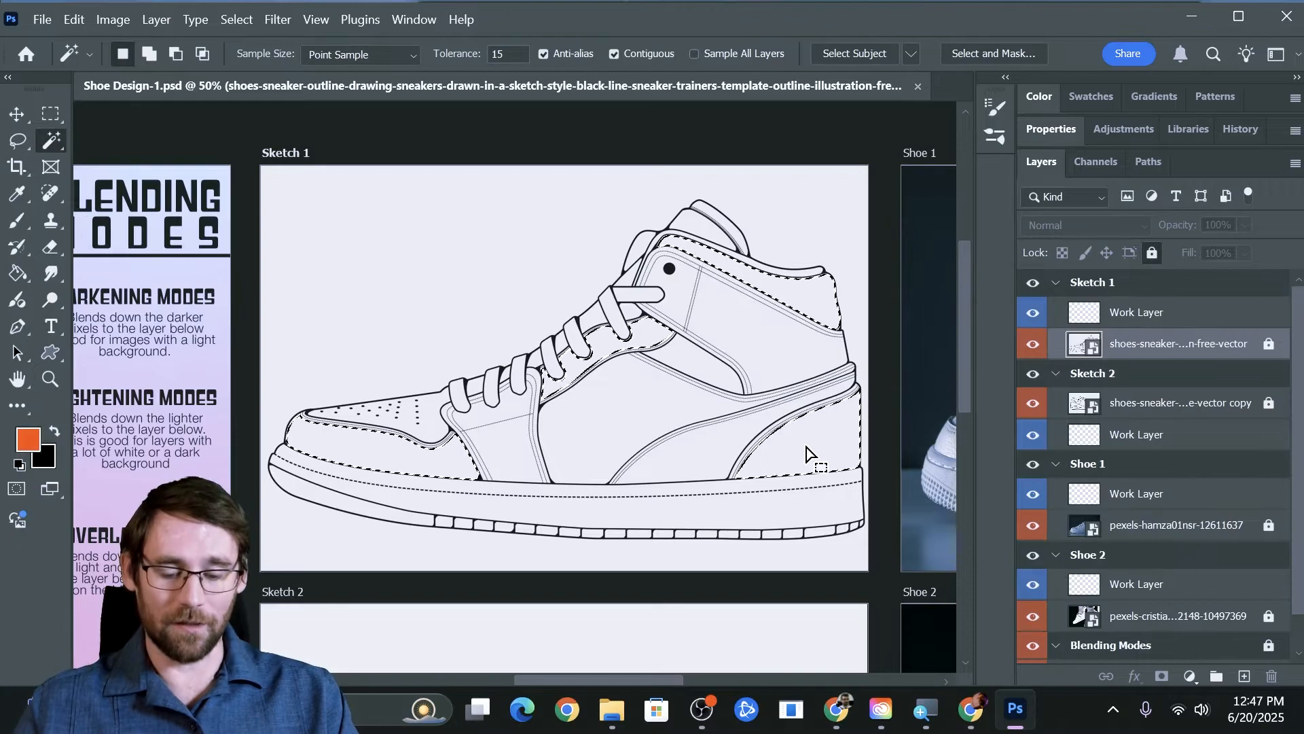
- Paint the selected shoe panels orange on Sketch 1's Work Layer with a 700 px brush and deselect
{"action": "key", "text": "b"}
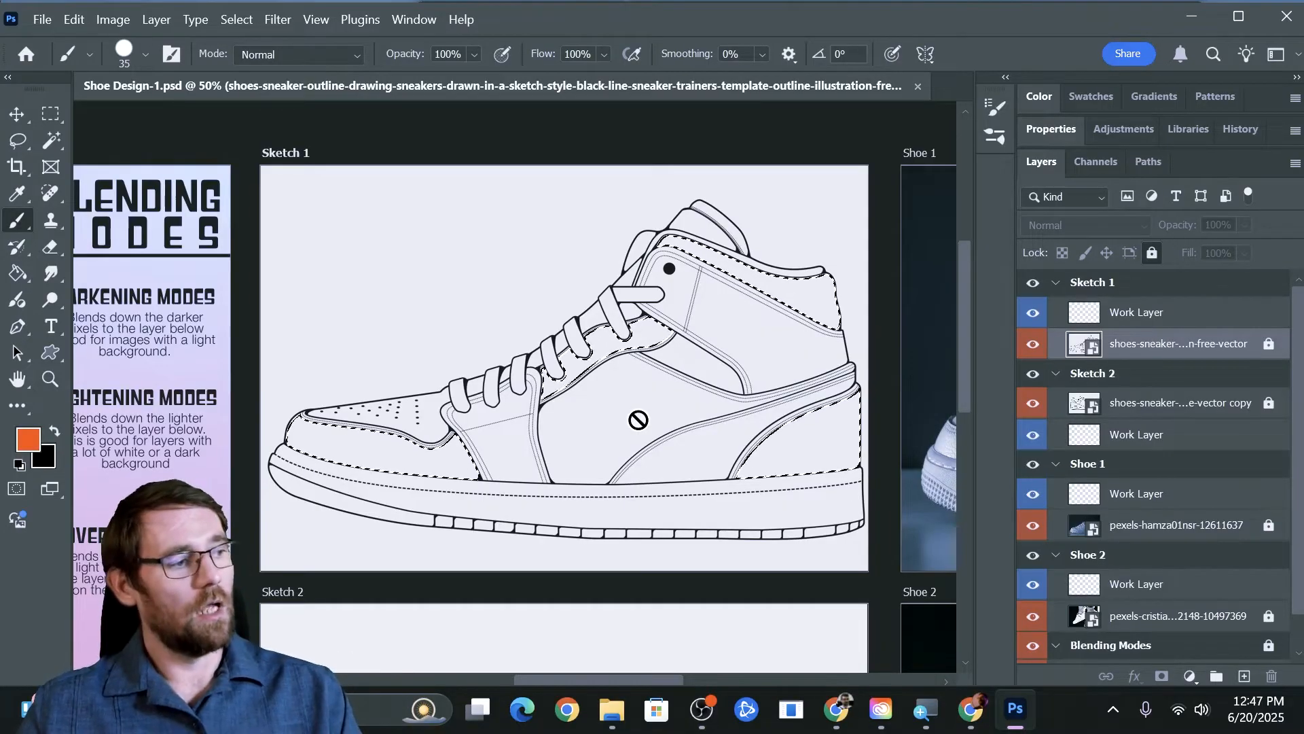
{"action": "left_click", "coordinate": [1134, 314]}
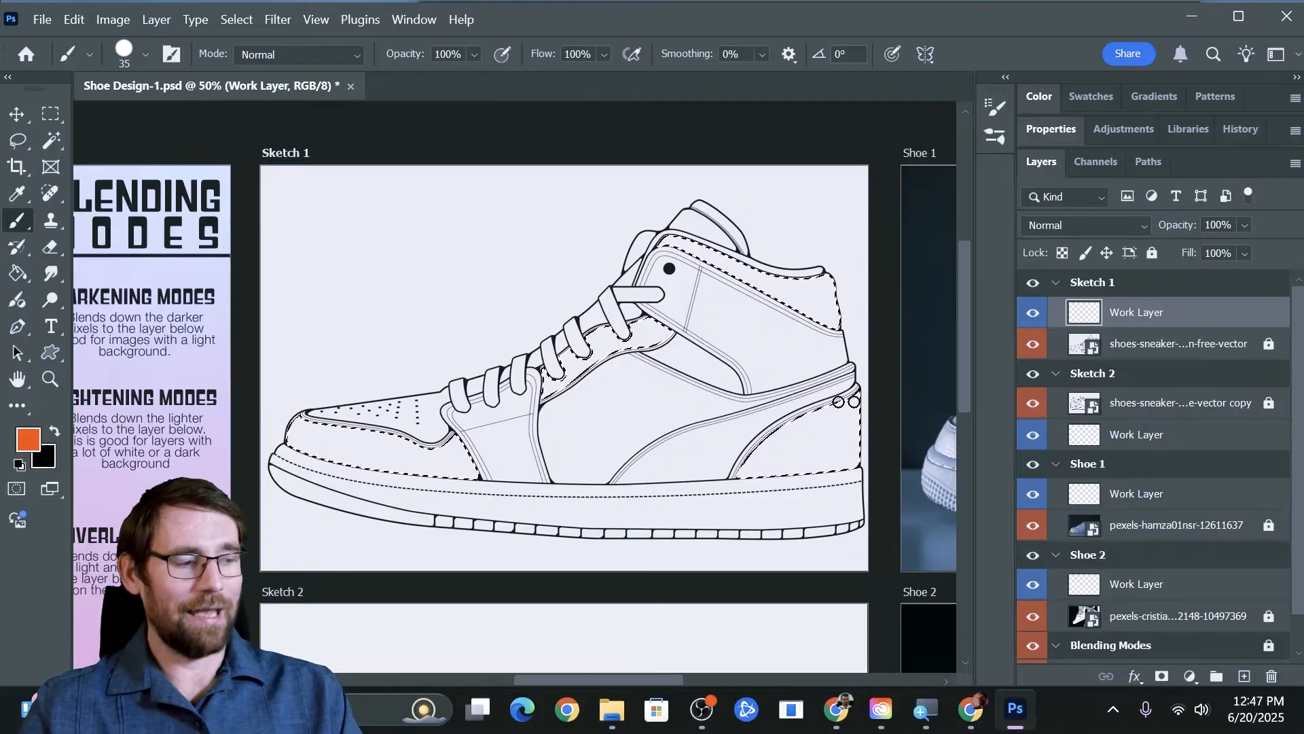
{"action": "key", "text": "bracketright"}
{"action": "key", "text": "bracketright"}
{"action": "key", "text": "bracketright"}
{"action": "key", "text": "bracketright"}
{"action": "key", "text": "bracketright"}
{"action": "key", "text": "bracketright"}
{"action": "key", "text": "bracketright"}
{"action": "key", "text": "bracketright"}
{"action": "left_click_drag", "start_coordinate": [857, 435], "coordinate": [368, 408]}
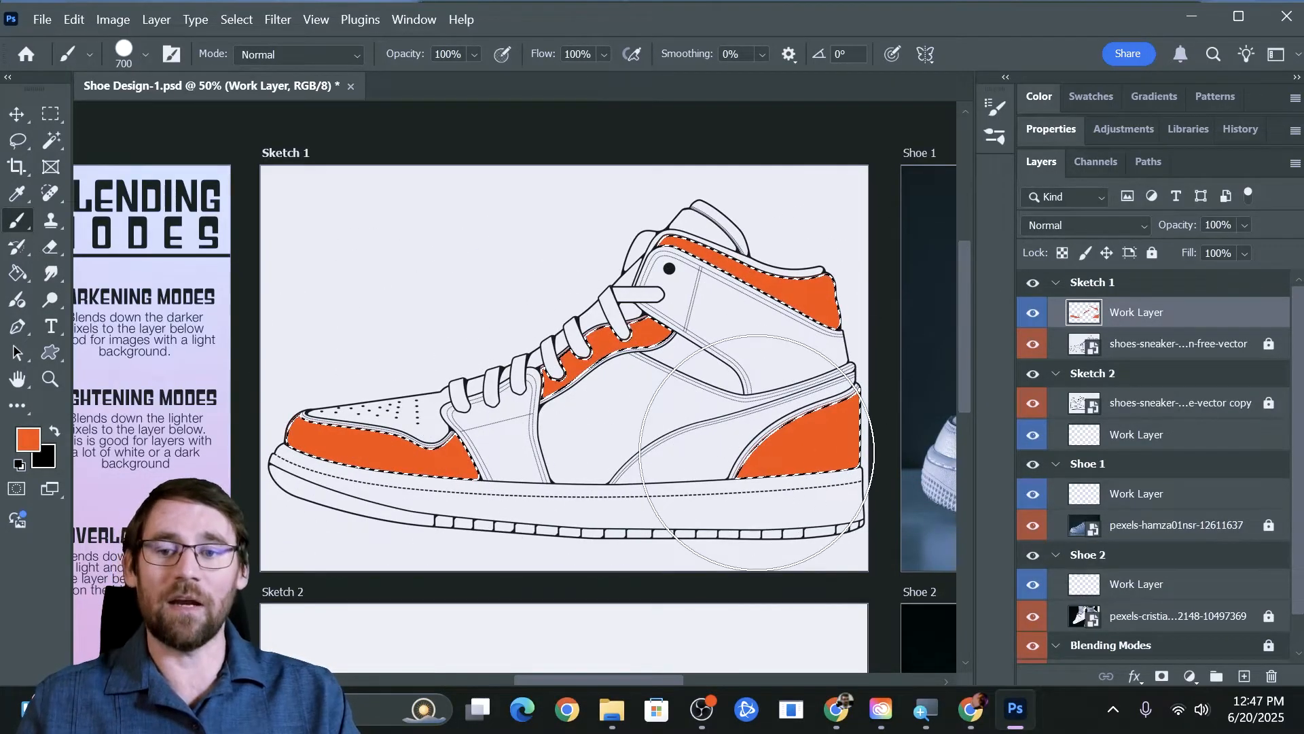
{"action": "key", "text": "ctrl+d"}
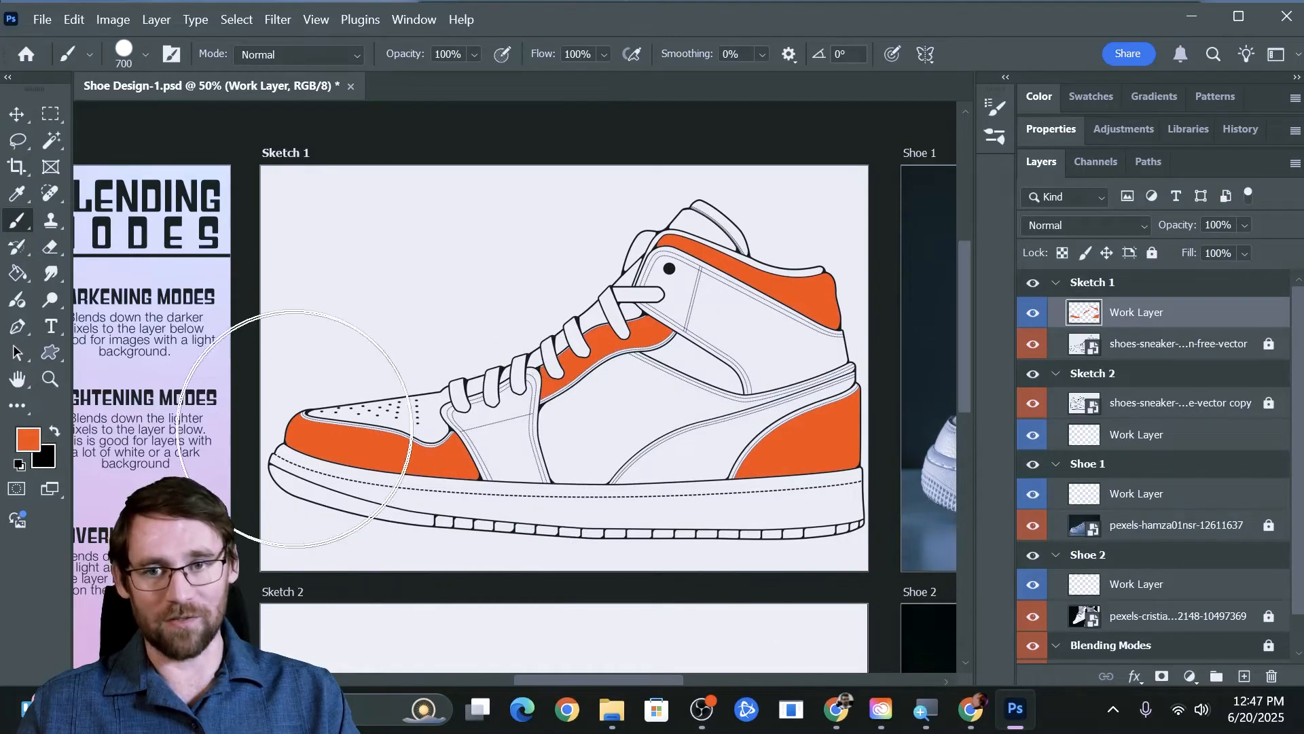
- Select all the shoelaces of the Sketch 1 shoe with the Magic Wand on its outline layer
{"action": "key", "text": "z"}
{"action": "mouse_move", "coordinate": [536, 370]}
{"action": "left_mouse_down"}
{"action": "mouse_move", "coordinate": [601, 377]}
{"action": "mouse_move", "coordinate": [582, 373]}
{"action": "left_mouse_up"}
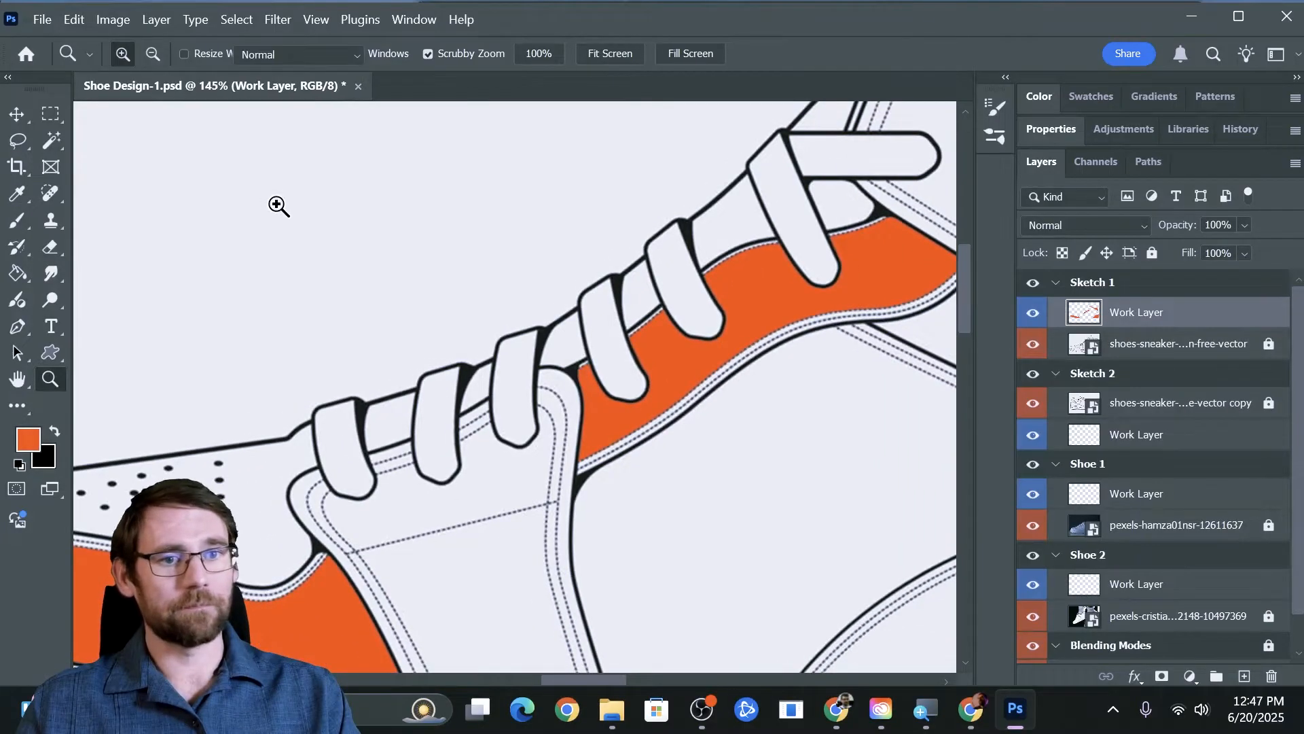
{"action": "left_click", "coordinate": [52, 140]}
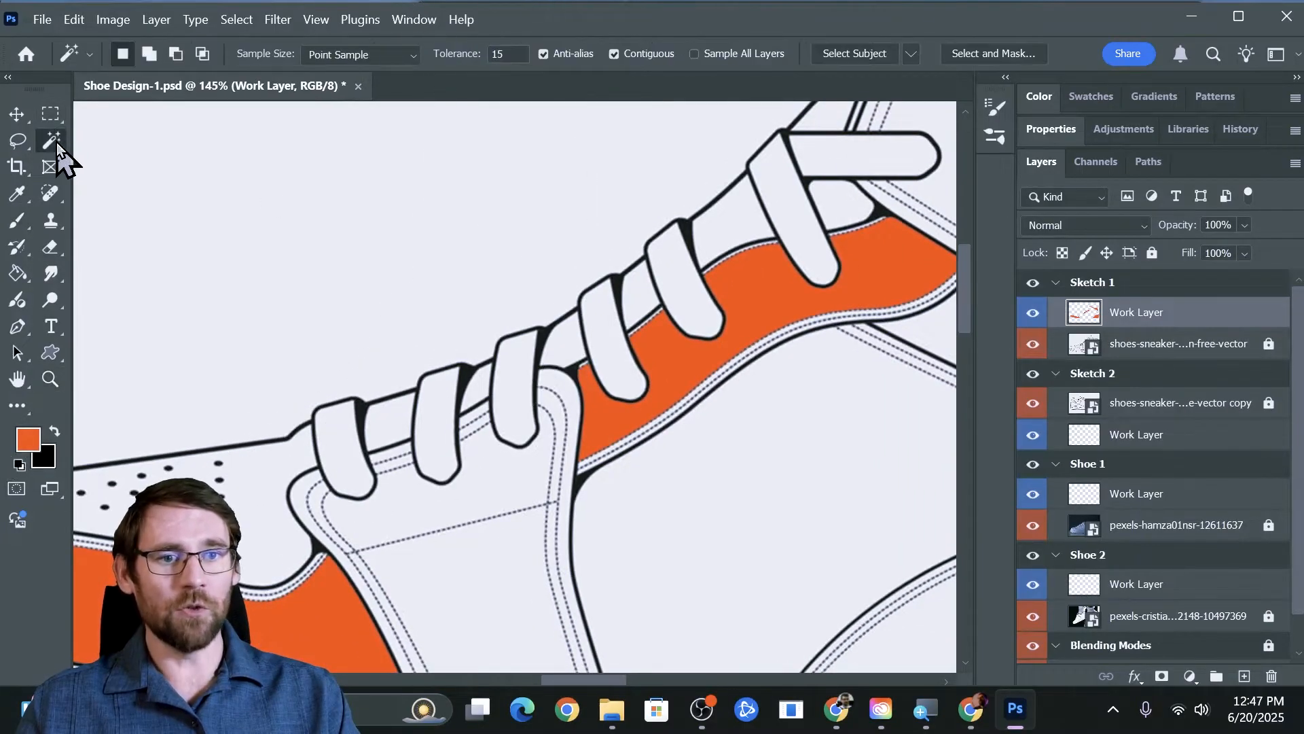
{"action": "left_click", "coordinate": [1165, 352]}
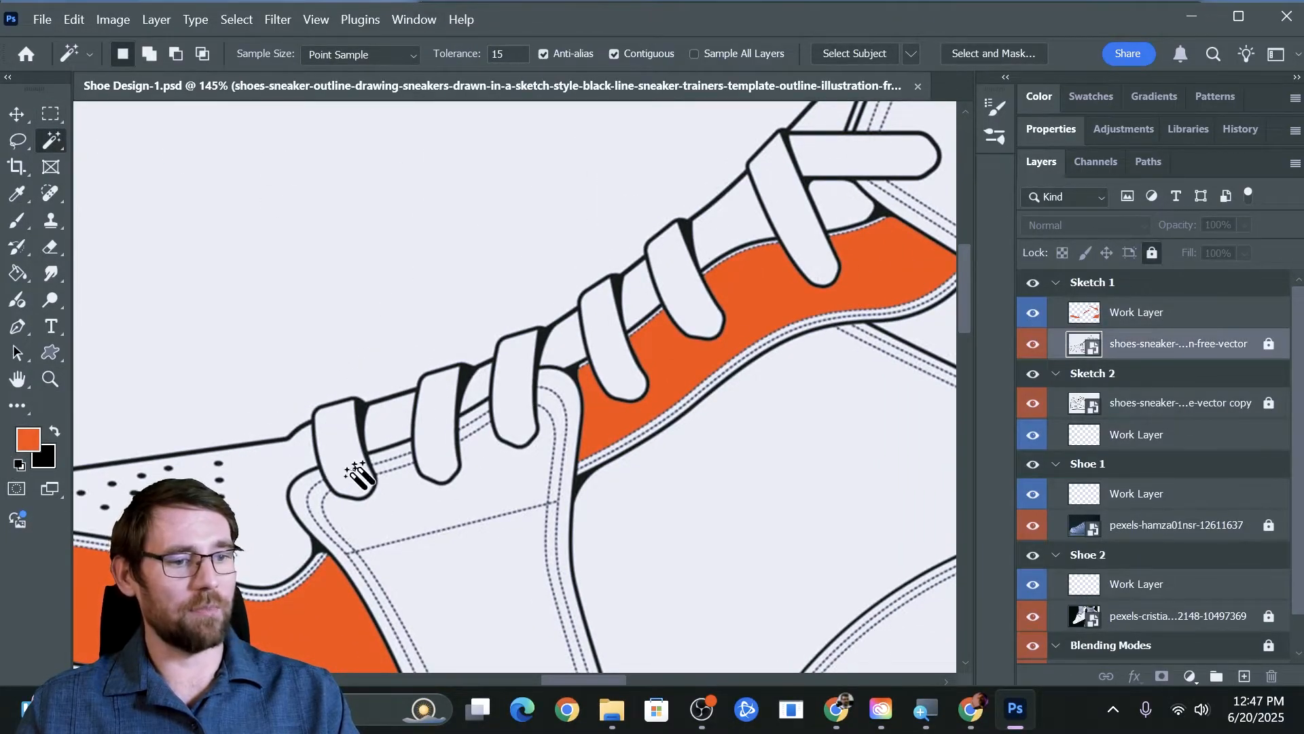
{"action": "key", "text": "shift"}
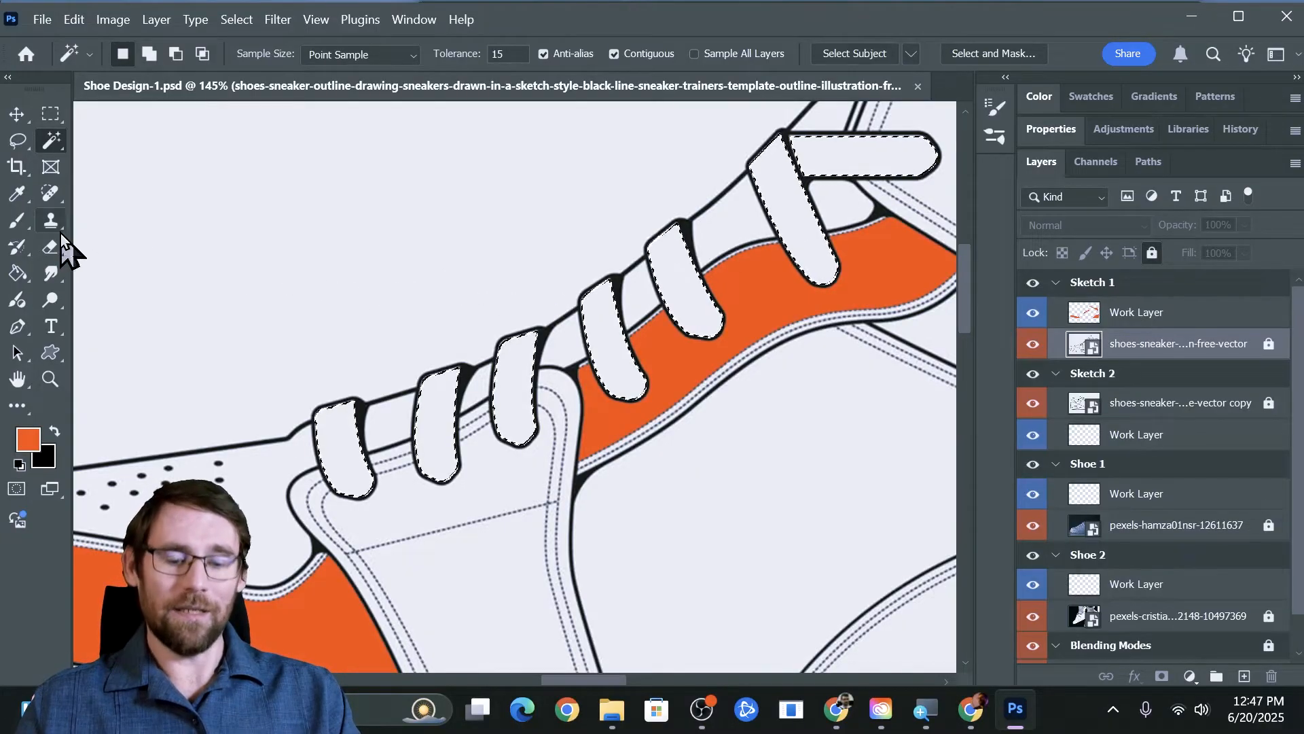
- Set the brush hardness to 0%, browse the brush preset folders, and make Sketch 1's Work Layer active
{"action": "key", "text": "b"}
{"action": "left_click", "coordinate": [145, 55]}
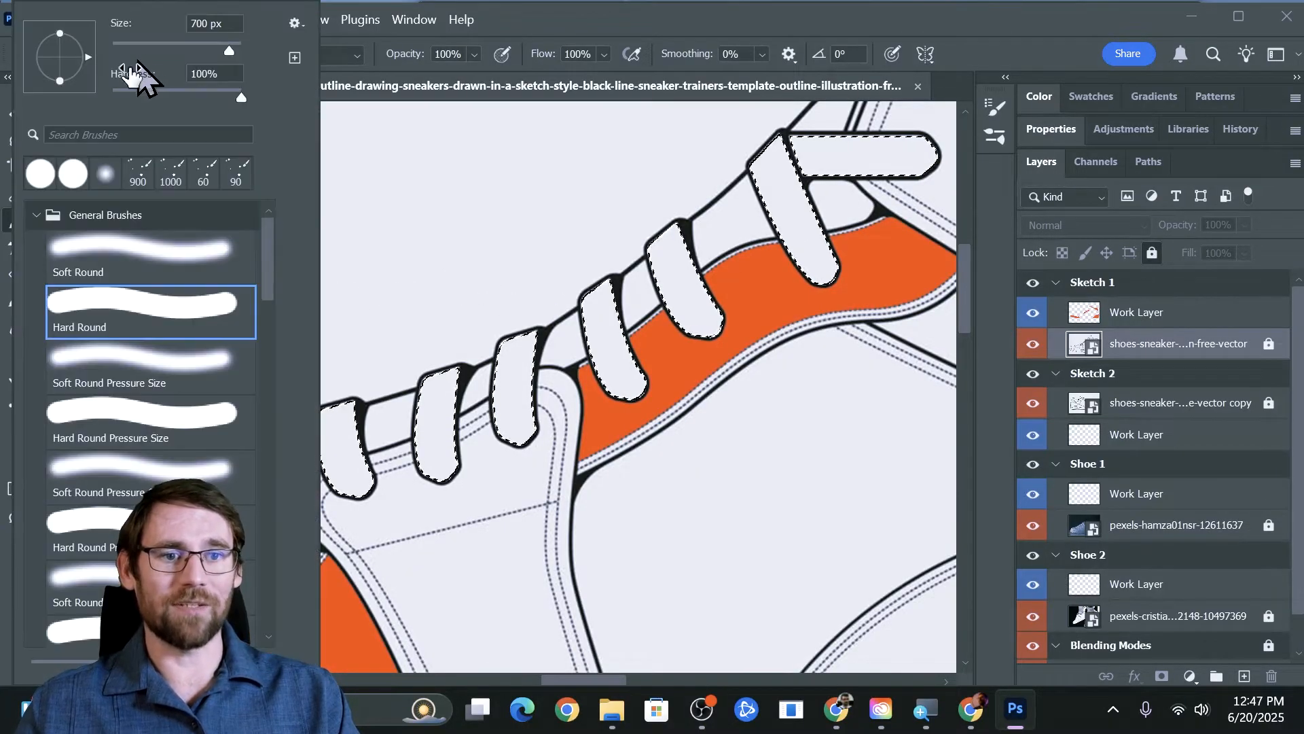
{"action": "left_click_drag", "start_coordinate": [143, 73], "coordinate": [79, 92]}
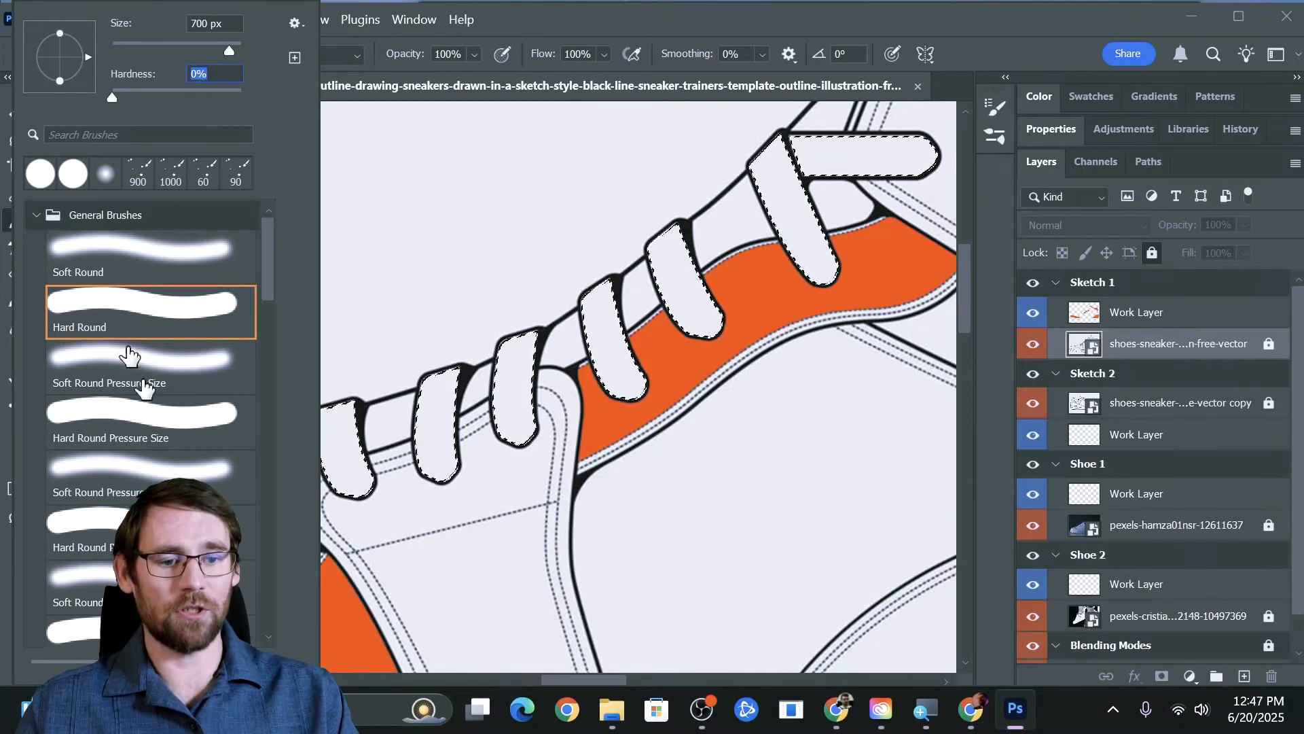
{"action": "left_click", "coordinate": [34, 216]}
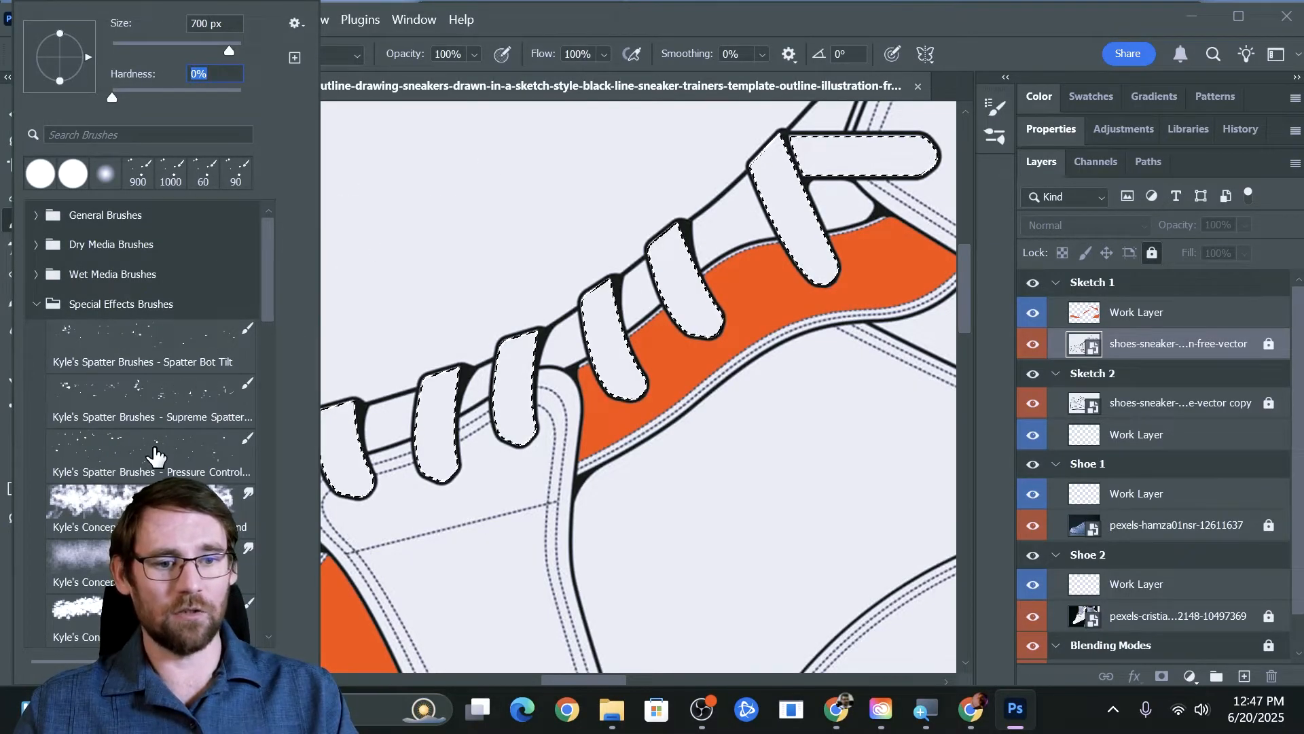
{"action": "left_click", "coordinate": [36, 303]}
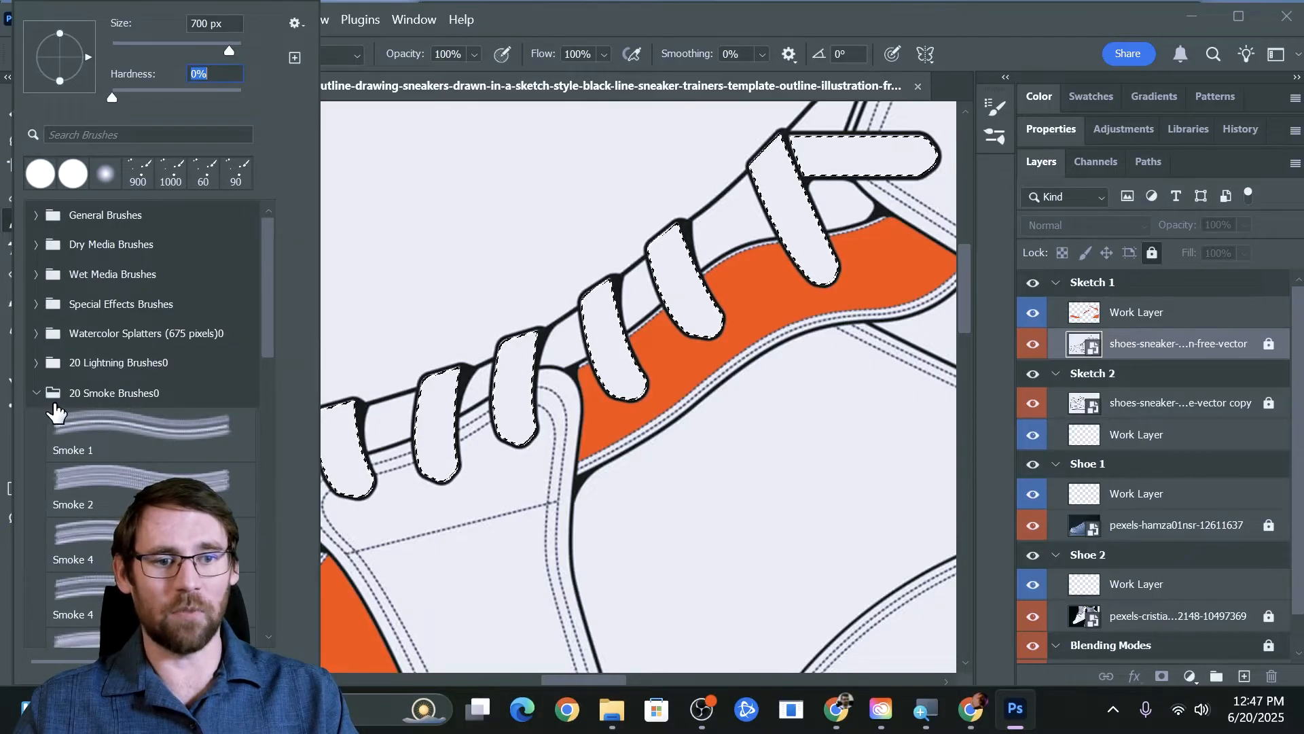
{"action": "left_click", "coordinate": [580, 17]}
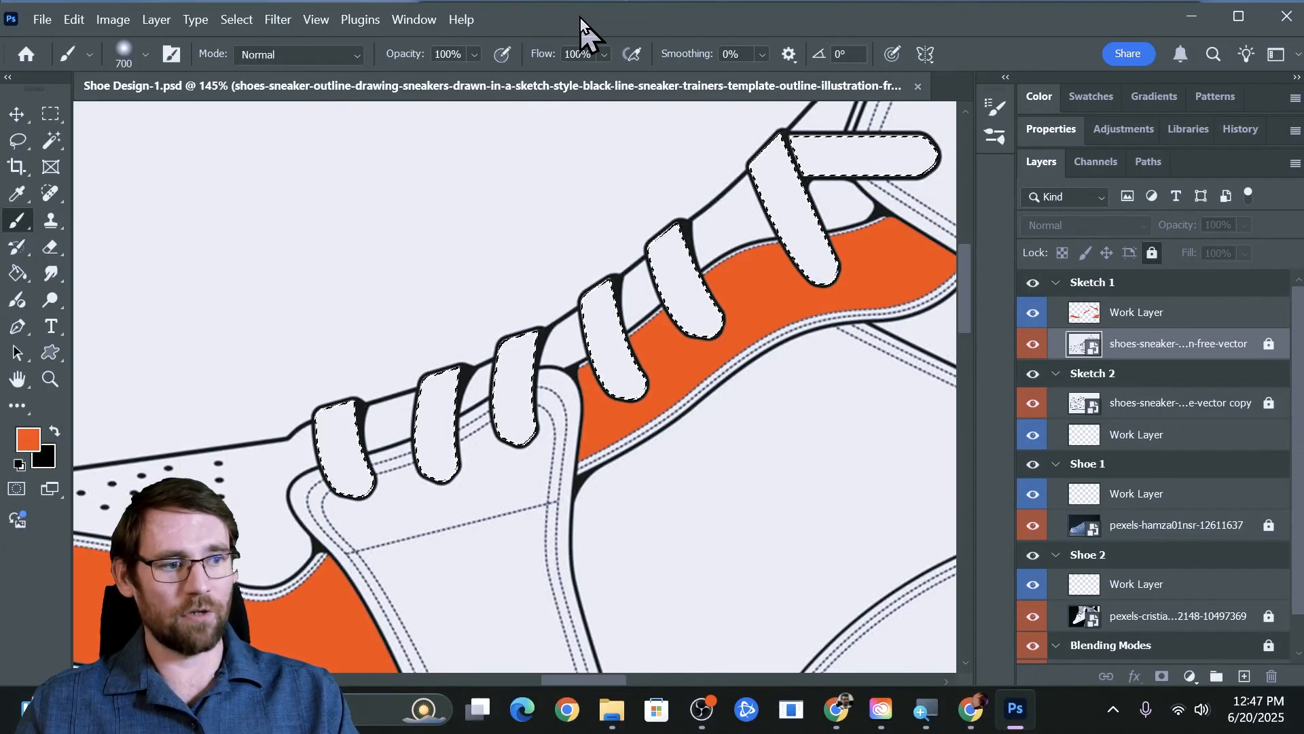
{"action": "left_click", "coordinate": [1153, 327]}
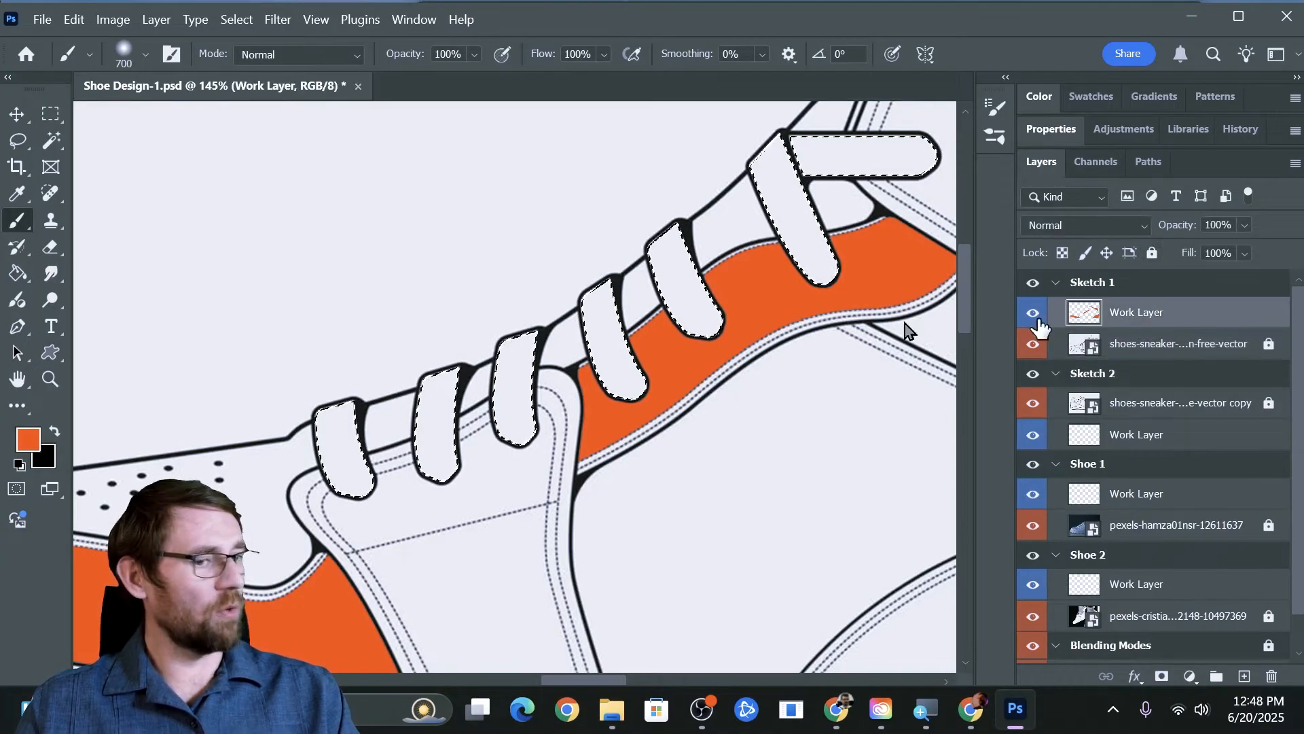
- Set the foreground color to grey #898989 and return to the Brush tool
{"action": "left_click", "coordinate": [29, 440]}
{"action": "left_click", "coordinate": [709, 299]}
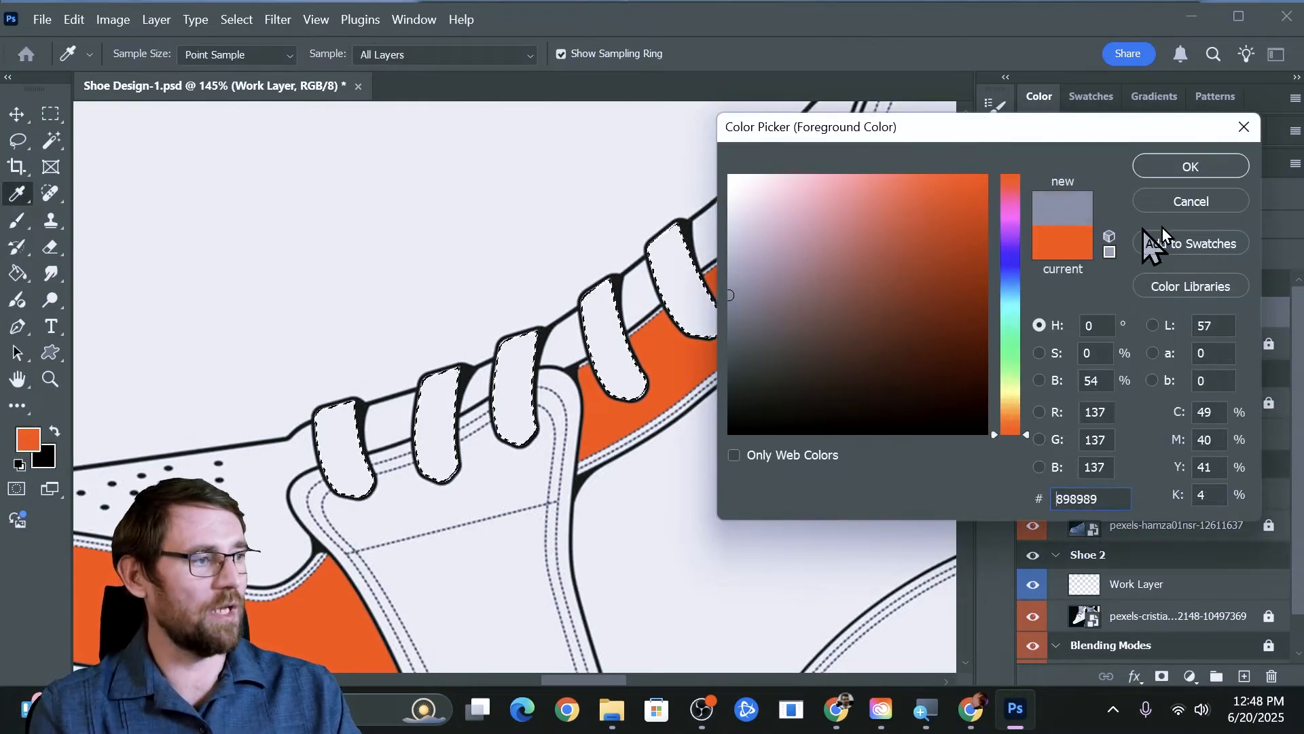
{"action": "left_click", "coordinate": [1195, 170]}
{"action": "key", "text": "b"}
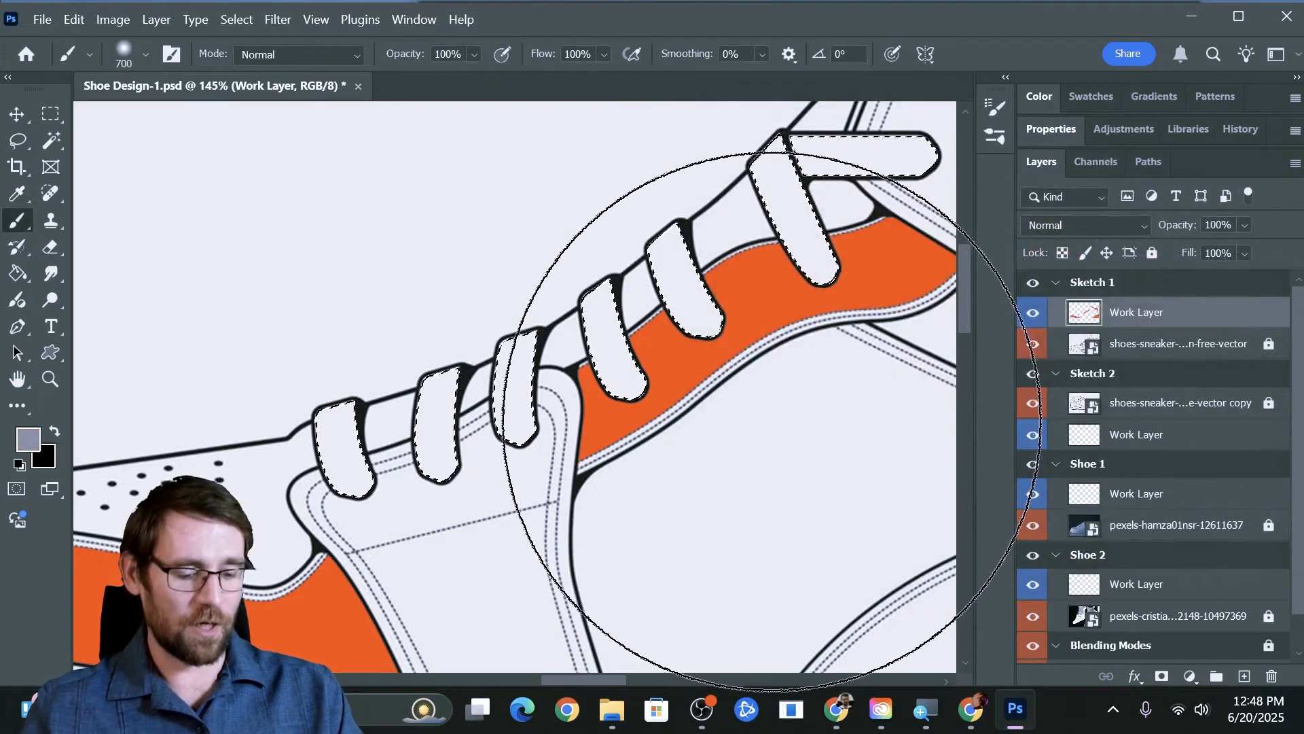
- Paint the selected shoelaces grey on Sketch 1's Work Layer with a soft 200 px brush, then deselect
{"action": "key", "text": "bracketleft"}
{"action": "key", "text": "bracketleft"}
{"action": "key", "text": "bracketleft"}
{"action": "key", "text": "bracketleft"}
{"action": "key", "text": "bracketleft"}
{"action": "key", "text": "bracketleft"}
{"action": "key", "text": "bracketleft"}
{"action": "key", "text": "bracketleft"}
{"action": "key", "text": "bracketleft"}
{"action": "key", "text": "bracketleft"}
{"action": "mouse_move", "coordinate": [904, 180]}
{"action": "left_mouse_down"}
{"action": "mouse_move", "coordinate": [809, 301]}
{"action": "mouse_move", "coordinate": [715, 376]}
{"action": "mouse_move", "coordinate": [601, 443]}
{"action": "mouse_move", "coordinate": [480, 510]}
{"action": "left_mouse_up"}
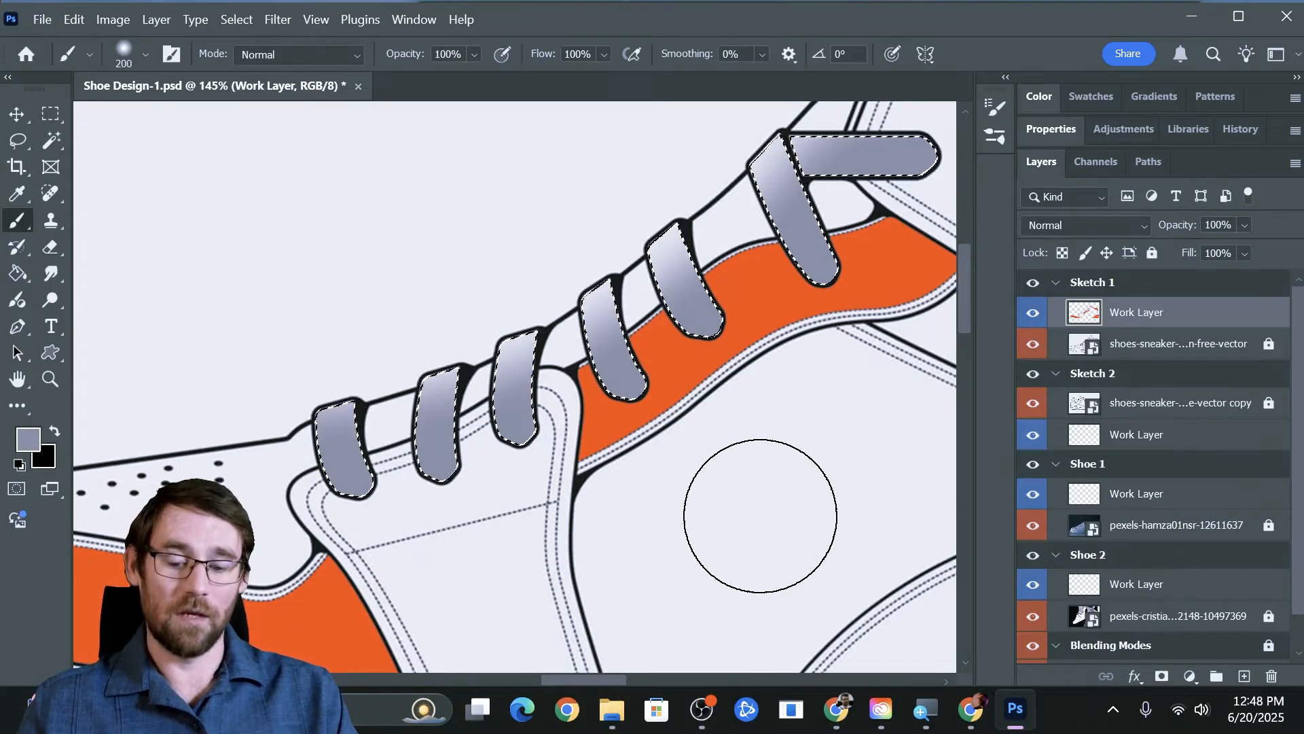
{"action": "key", "text": "ctrl+d"}
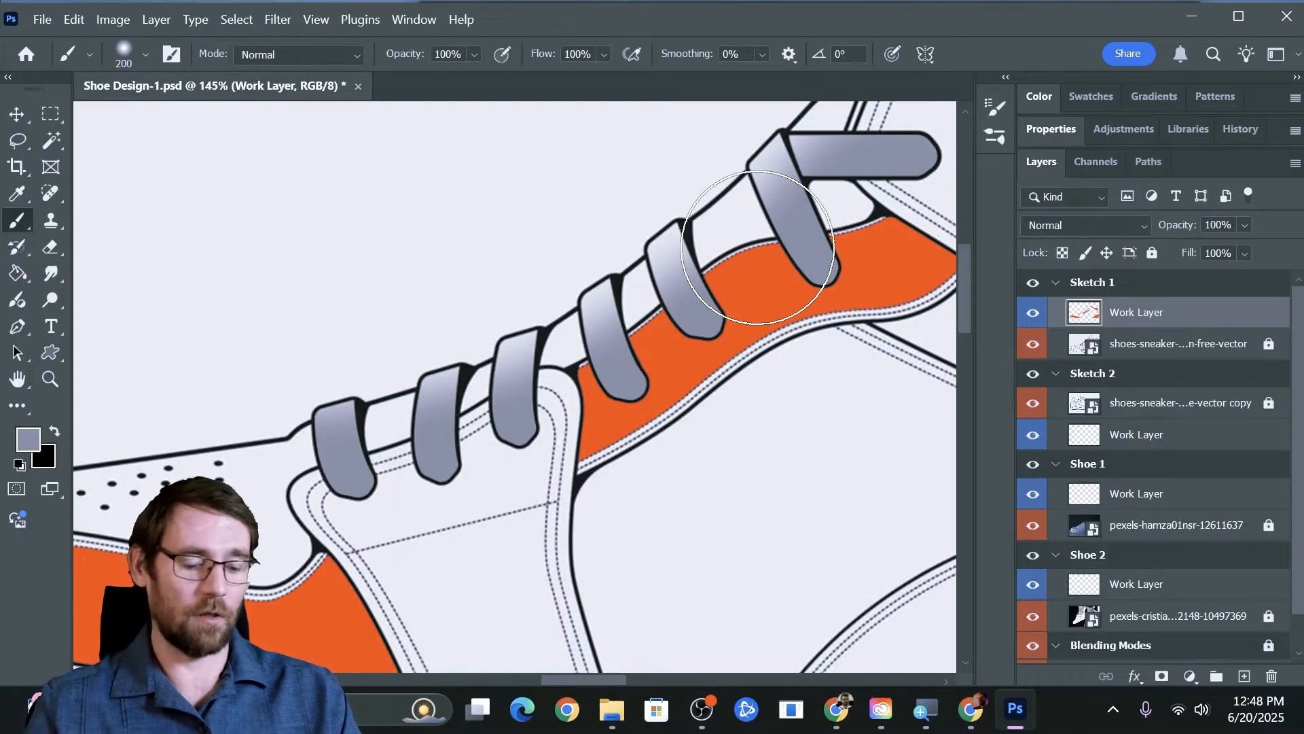
- Review the colored Sketch 1 shoe and compare it with the Sketch 2 artboard and the Work Layer of each
{"action": "key", "text": "ctrl+1"}
{"action": "key", "text": "ctrl+minus"}
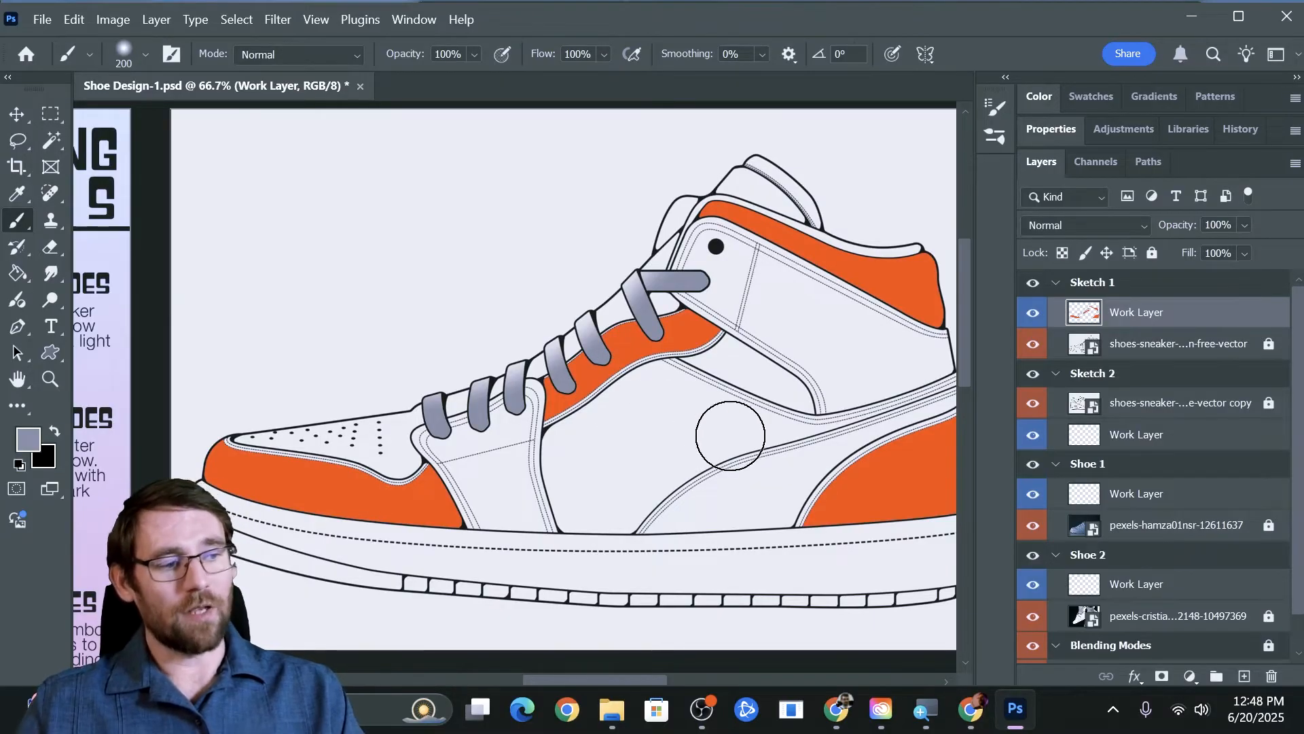
{"action": "left_click_drag", "start_coordinate": [781, 407], "coordinate": [725, 375]}
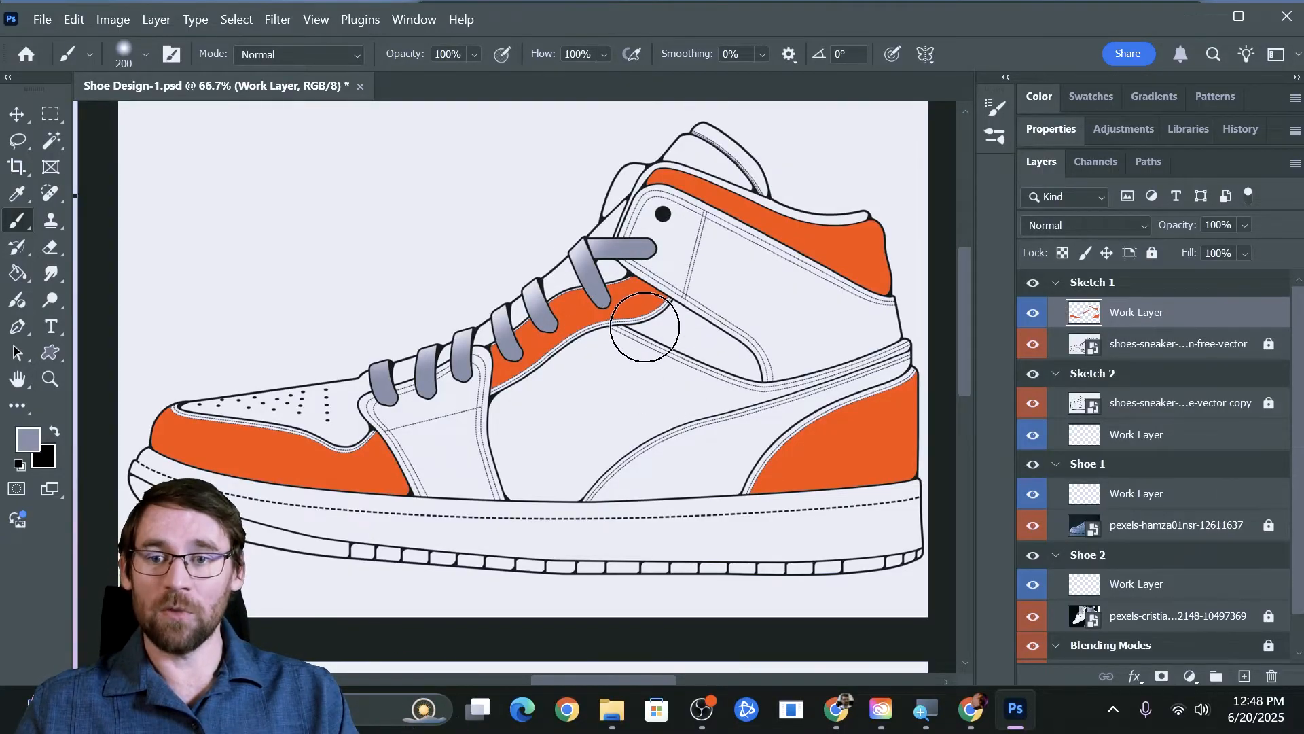
{"action": "key", "text": "w"}
{"action": "scroll", "coordinate": [811, 397], "scroll_direction": "down", "scroll_amount": 6}
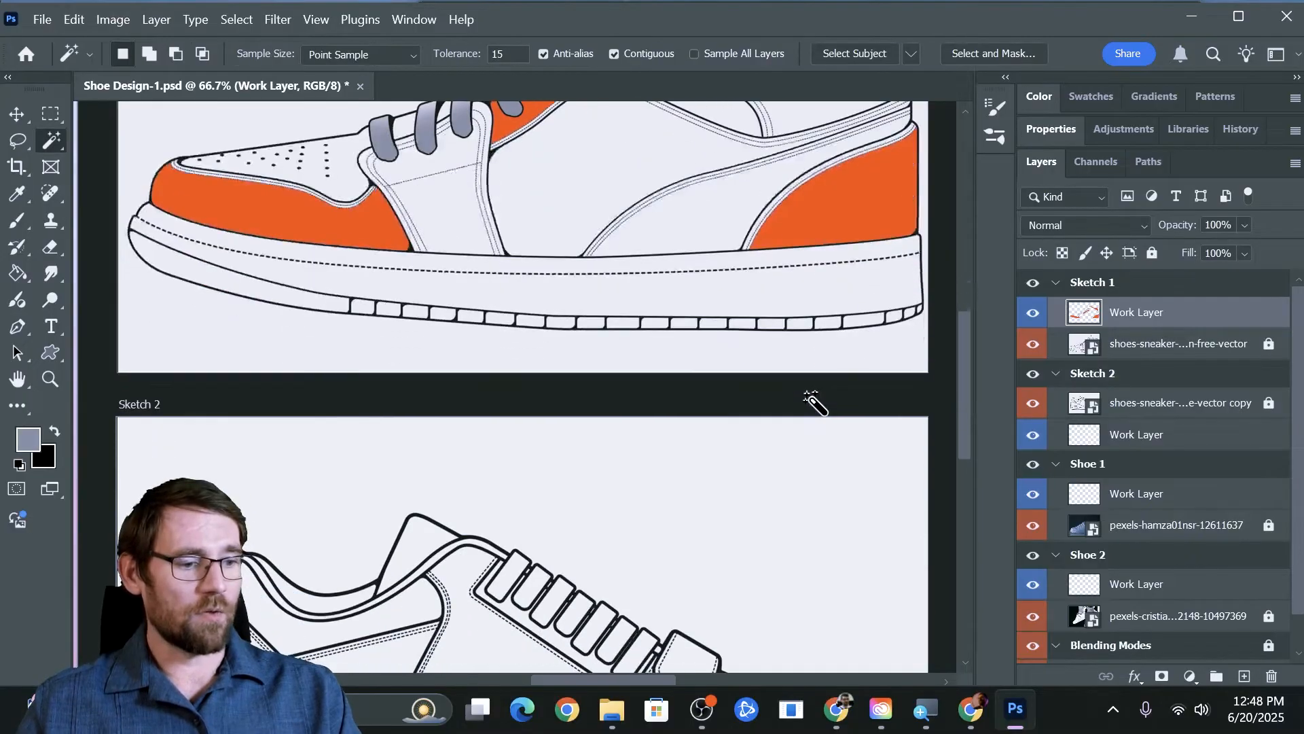
{"action": "scroll", "coordinate": [813, 401], "scroll_direction": "down", "scroll_amount": 3}
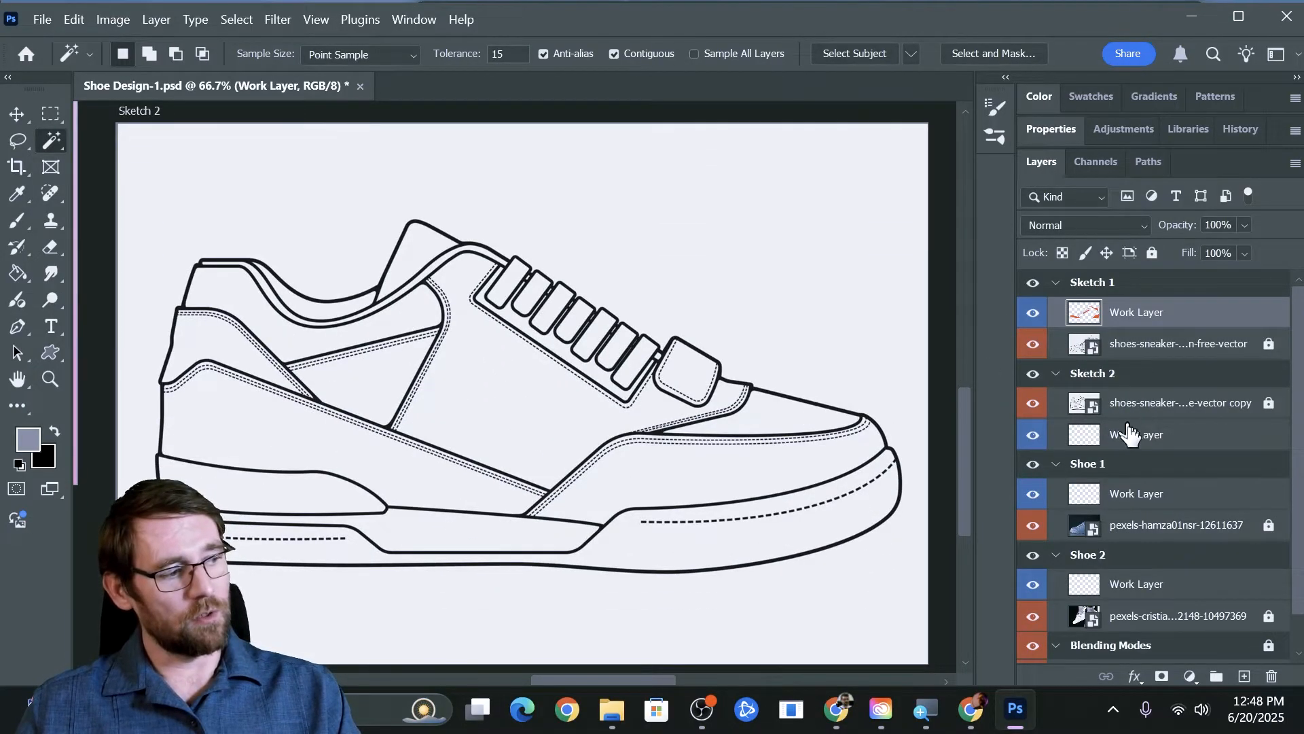
{"action": "left_click", "coordinate": [1129, 435]}
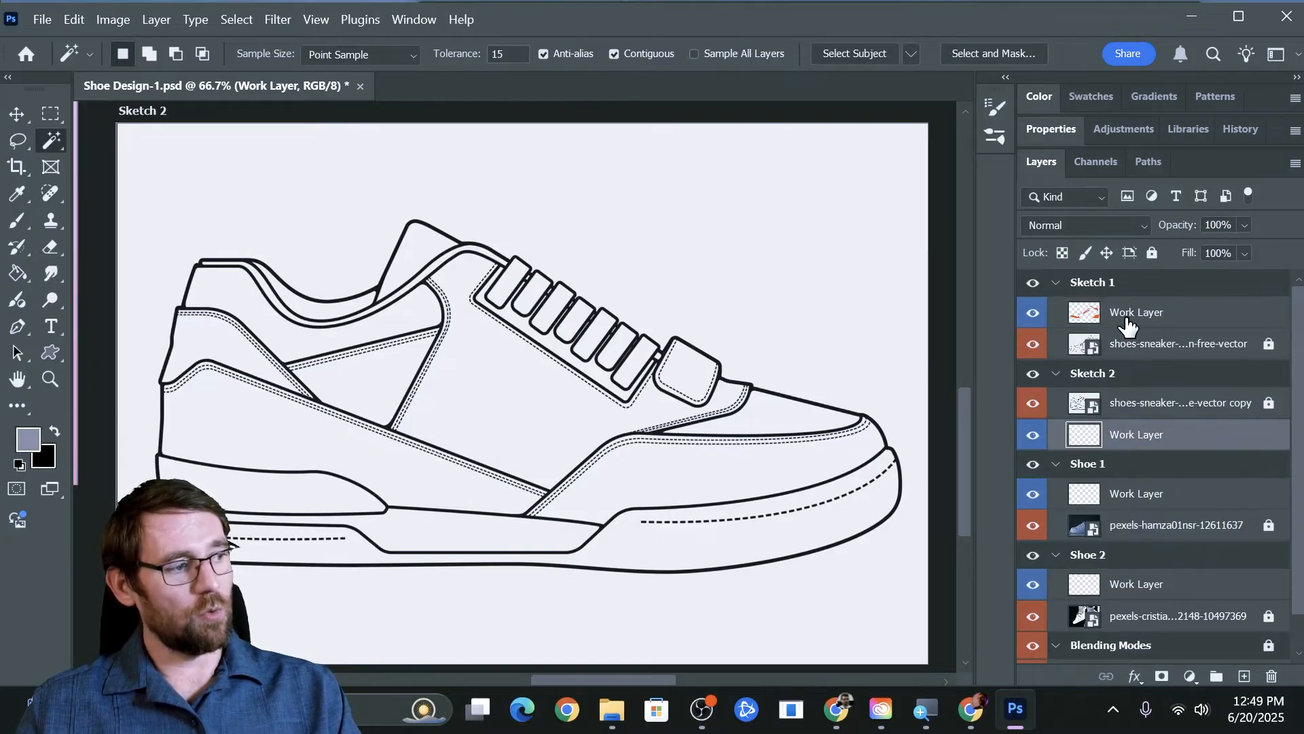
{"action": "scroll", "coordinate": [727, 378], "scroll_direction": "up", "scroll_amount": 9}
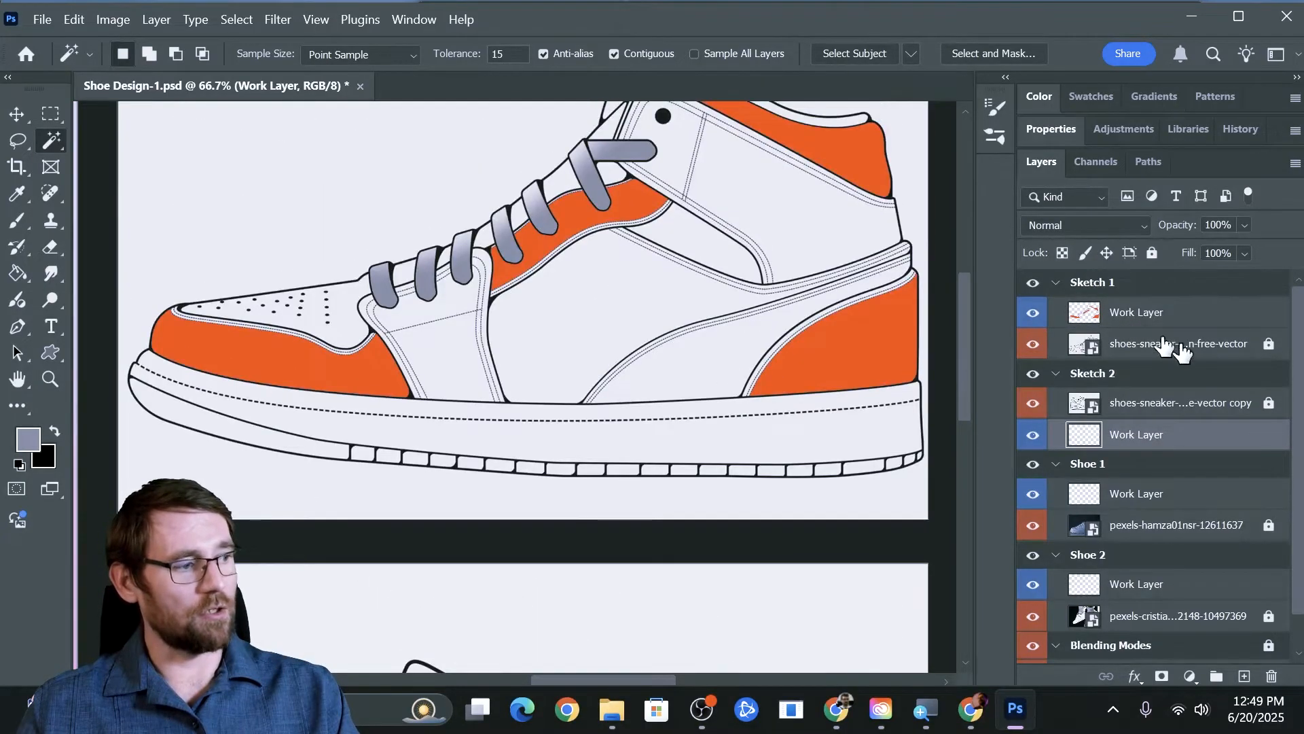
{"action": "left_click", "coordinate": [1148, 322]}
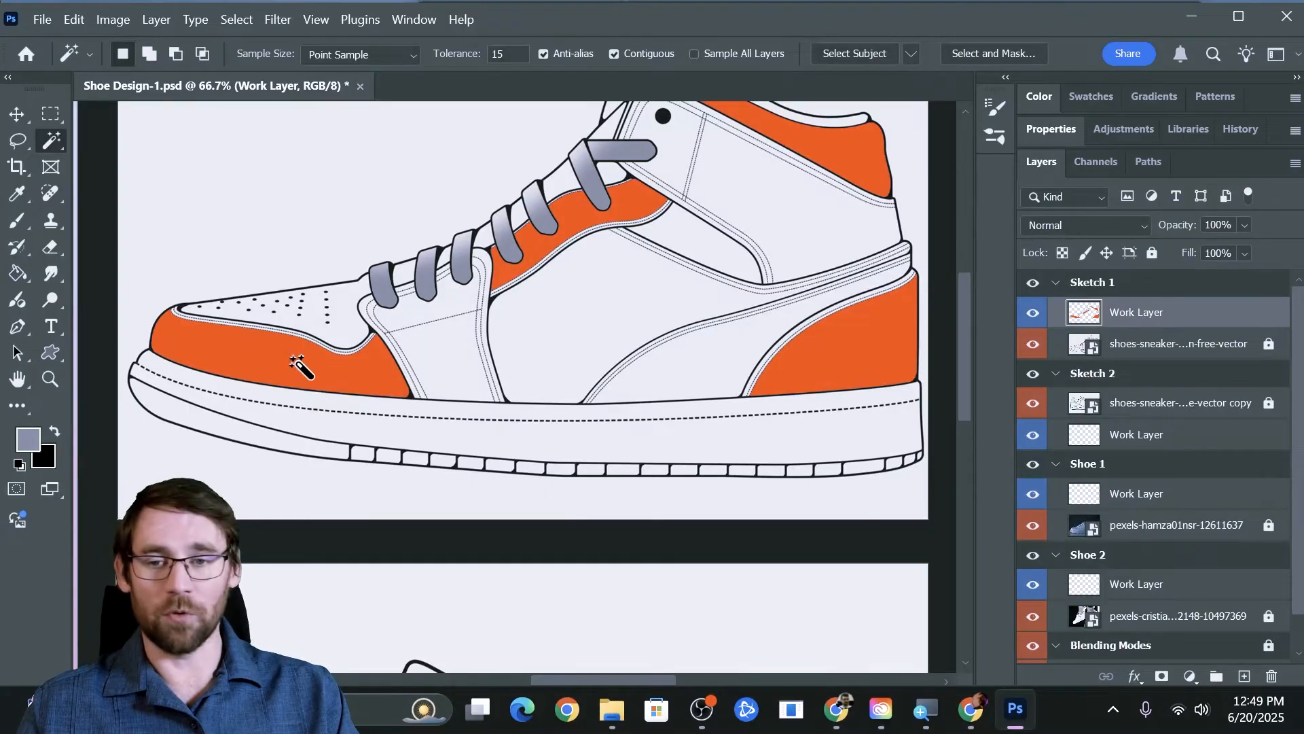
{"action": "scroll", "coordinate": [652, 390], "scroll_direction": "down", "scroll_amount": 6}
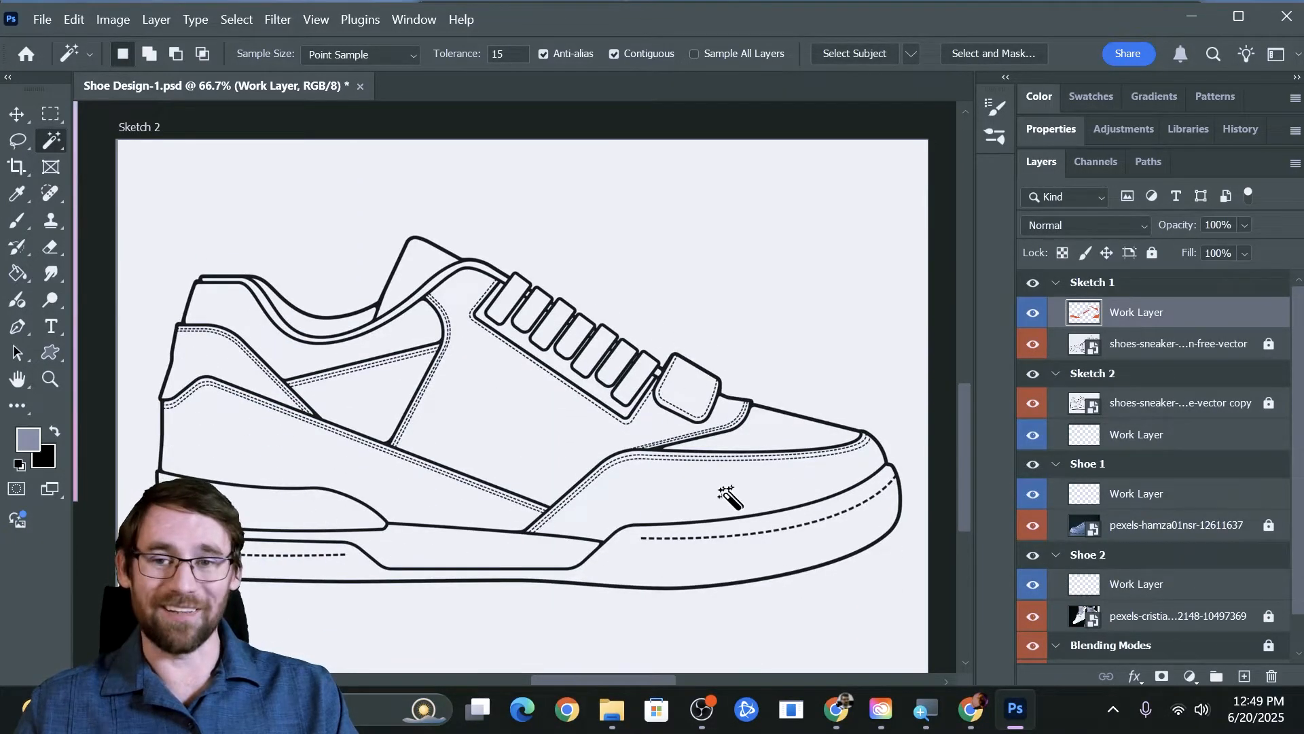
- Brush a grey test patch across the middle of the Sketch 2 shoe on its Work Layer
{"action": "left_click", "coordinate": [1133, 441]}
{"action": "key", "text": "b"}
{"action": "mouse_move", "coordinate": [415, 369]}
{"action": "left_mouse_down"}
{"action": "mouse_move", "coordinate": [539, 489]}
{"action": "mouse_move", "coordinate": [521, 409]}
{"action": "left_mouse_up"}
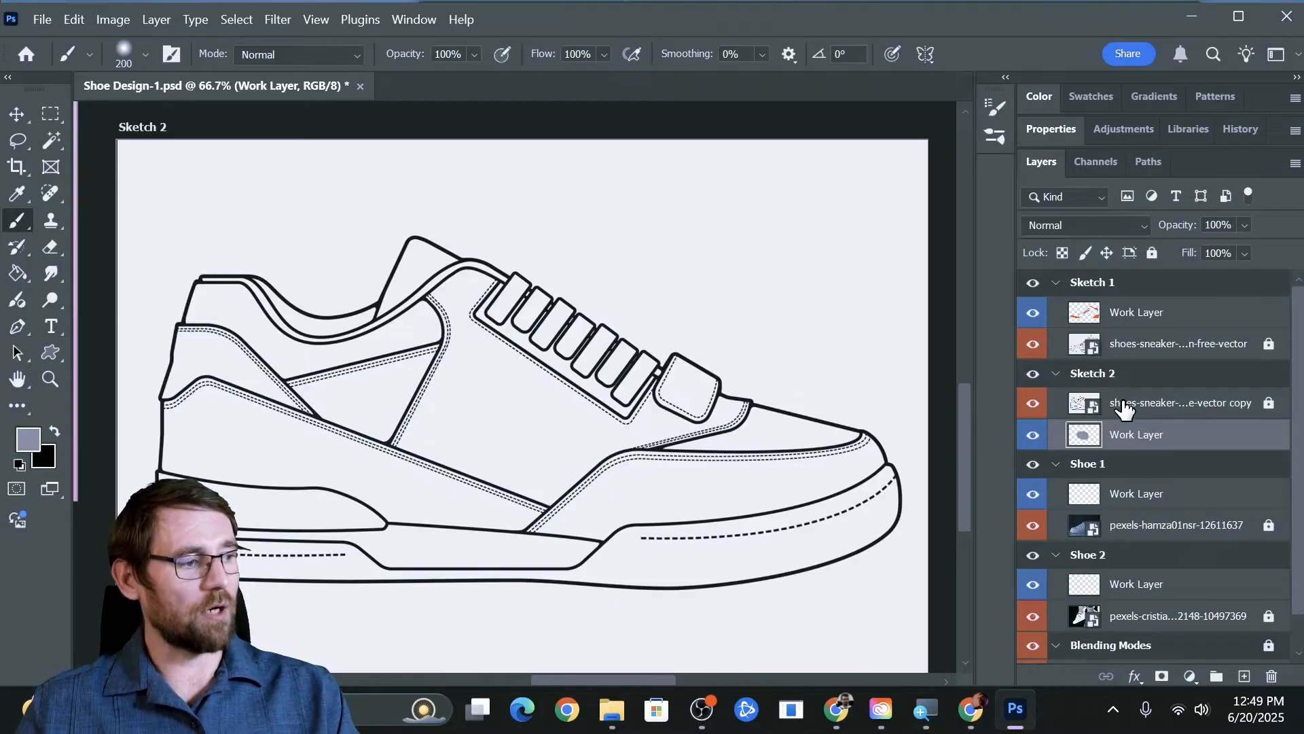
- Unlock Sketch 2's outline layer and set its blending mode to Darken
{"action": "left_click", "coordinate": [1201, 404]}
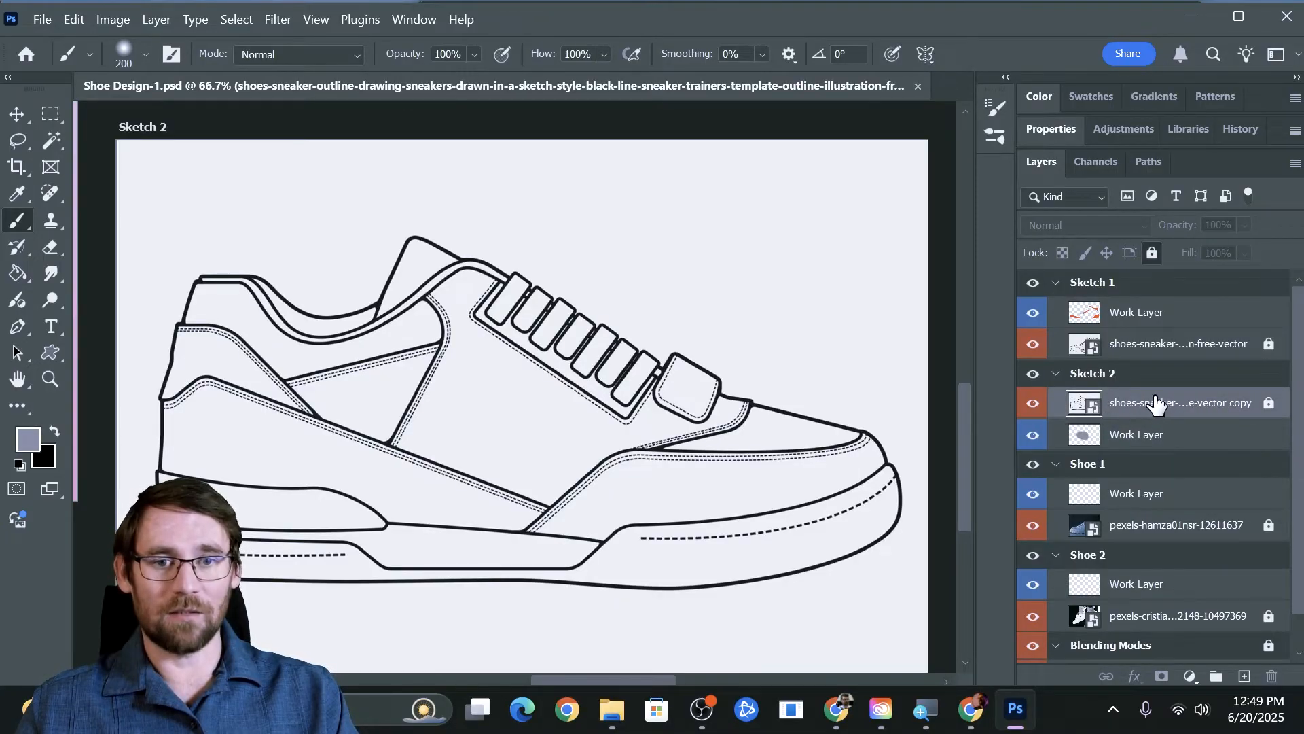
{"action": "left_click", "coordinate": [1267, 407]}
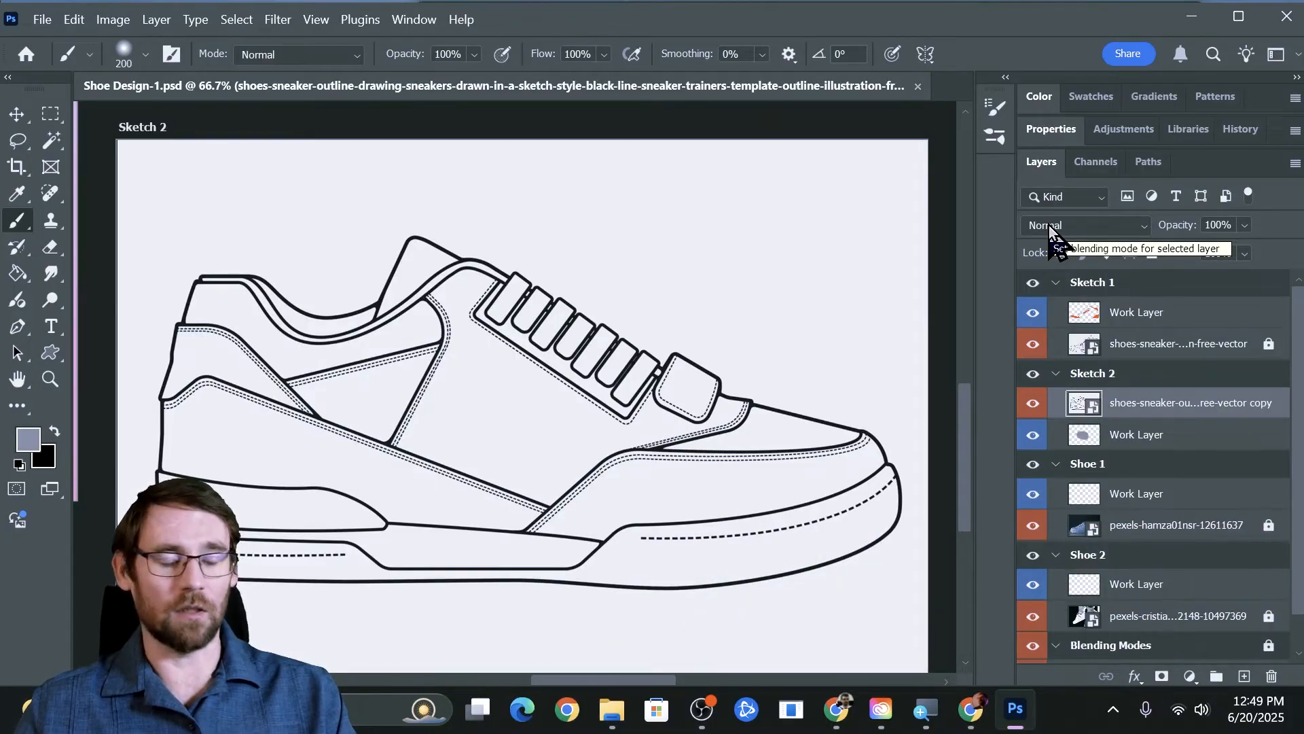
{"action": "left_click", "coordinate": [1048, 226]}
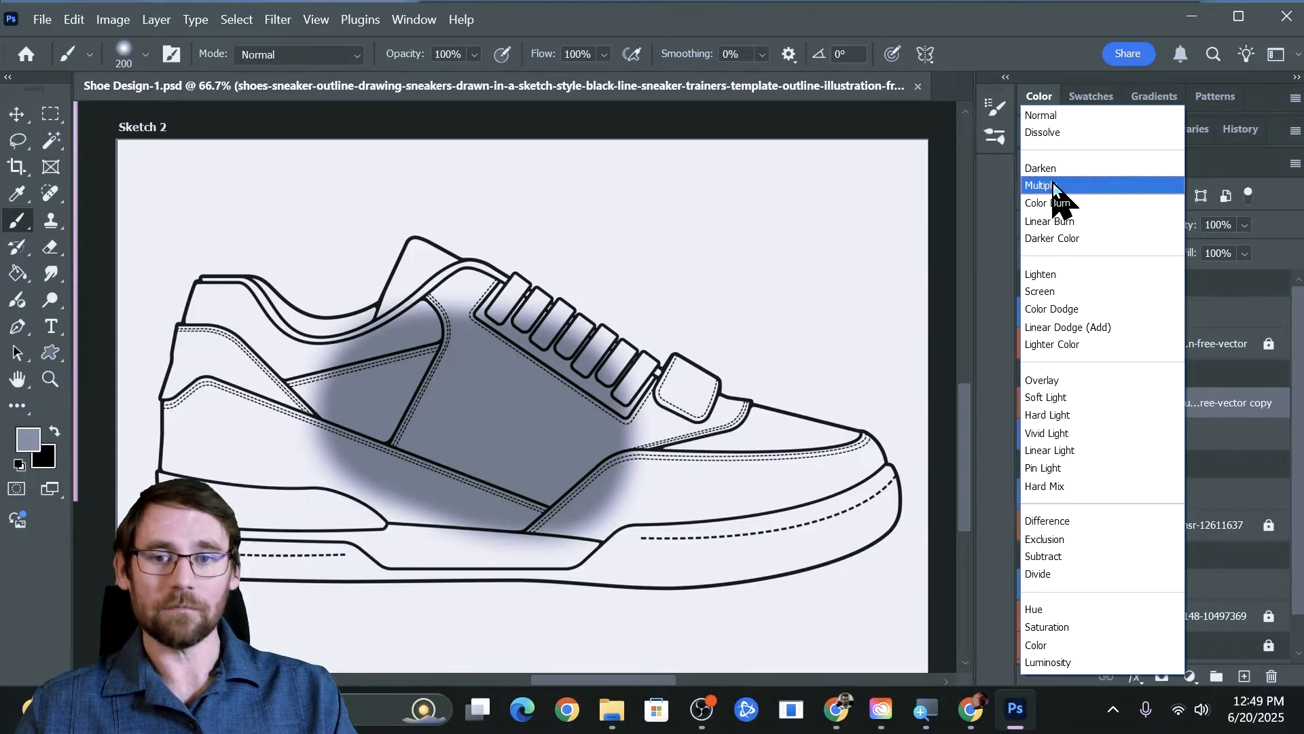
{"action": "left_click", "coordinate": [1056, 170]}
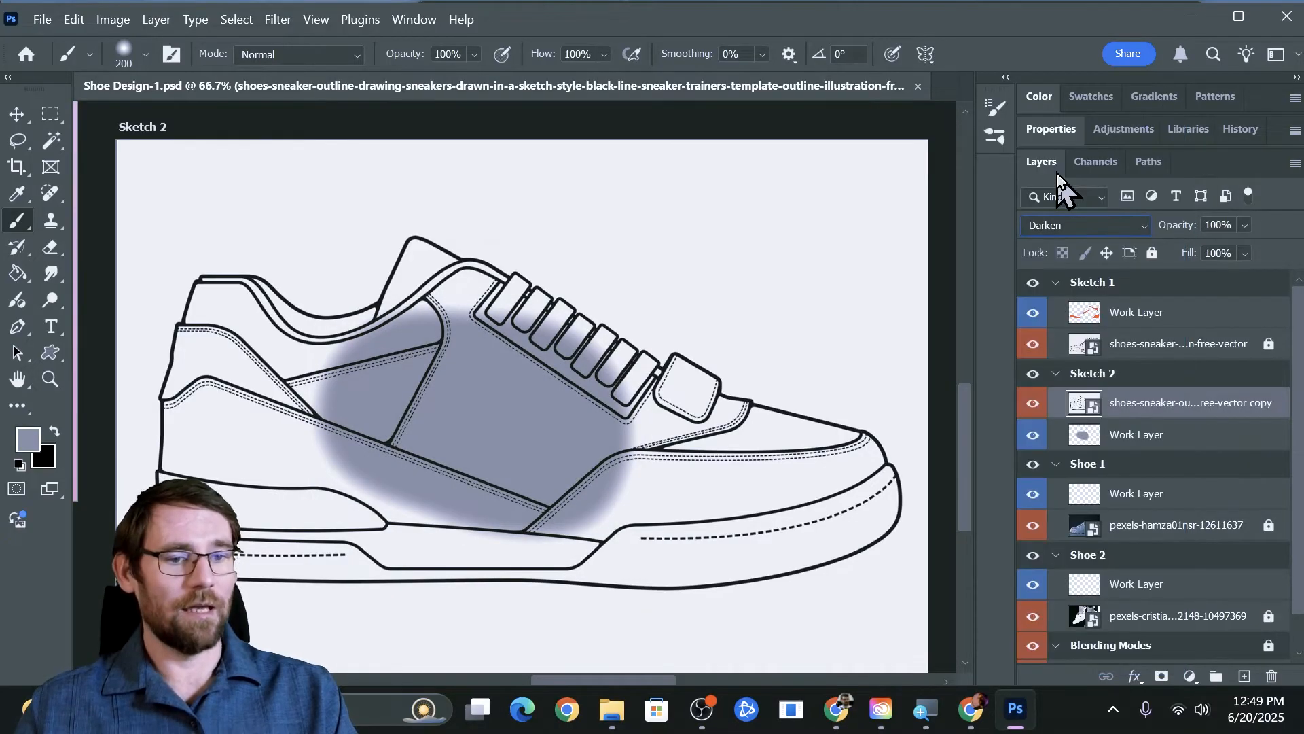
- Choose a rust red foreground color and brush a test stroke across the Sketch 2 shoe on its Work Layer
{"action": "left_click", "coordinate": [30, 440]}
{"action": "left_click", "coordinate": [972, 254]}
{"action": "left_click", "coordinate": [1183, 163]}
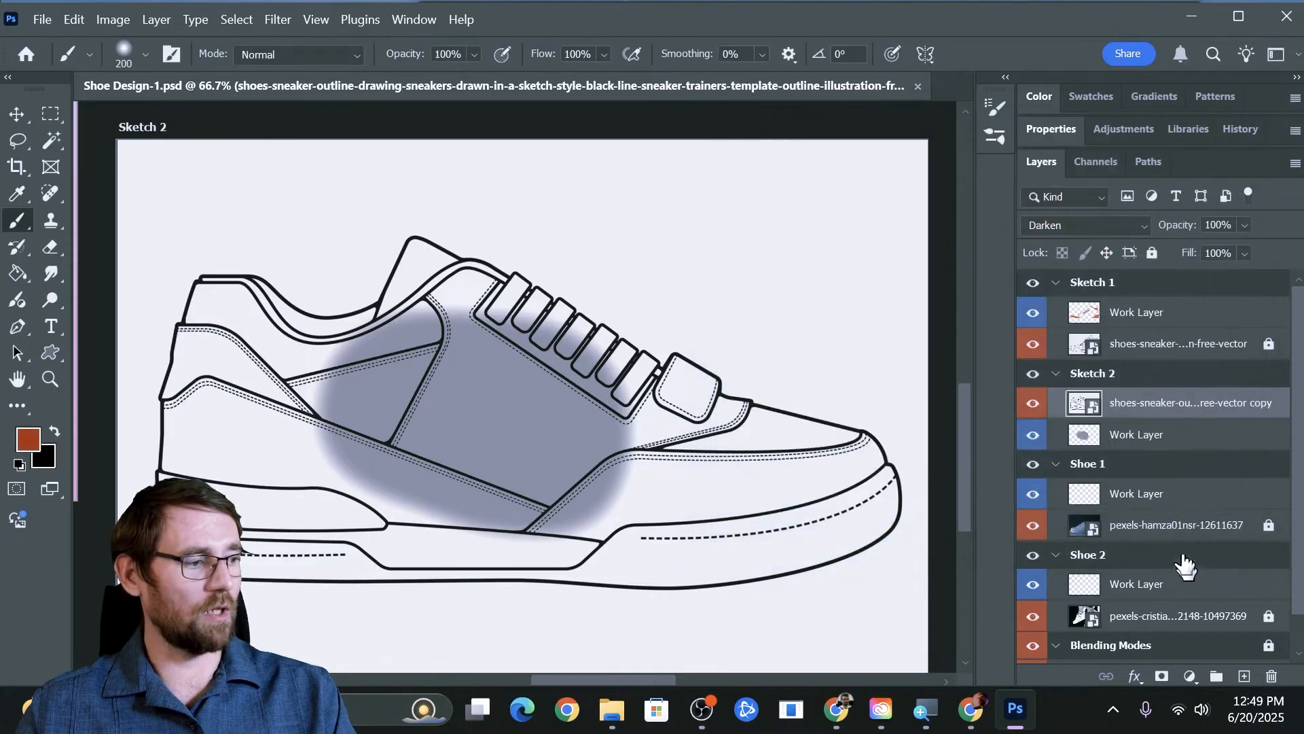
{"action": "left_click", "coordinate": [1155, 437]}
{"action": "mouse_move", "coordinate": [638, 531]}
{"action": "left_mouse_down"}
{"action": "mouse_move", "coordinate": [687, 484]}
{"action": "mouse_move", "coordinate": [761, 458]}
{"action": "mouse_move", "coordinate": [636, 468]}
{"action": "mouse_move", "coordinate": [383, 443]}
{"action": "mouse_move", "coordinate": [238, 486]}
{"action": "left_mouse_up"}
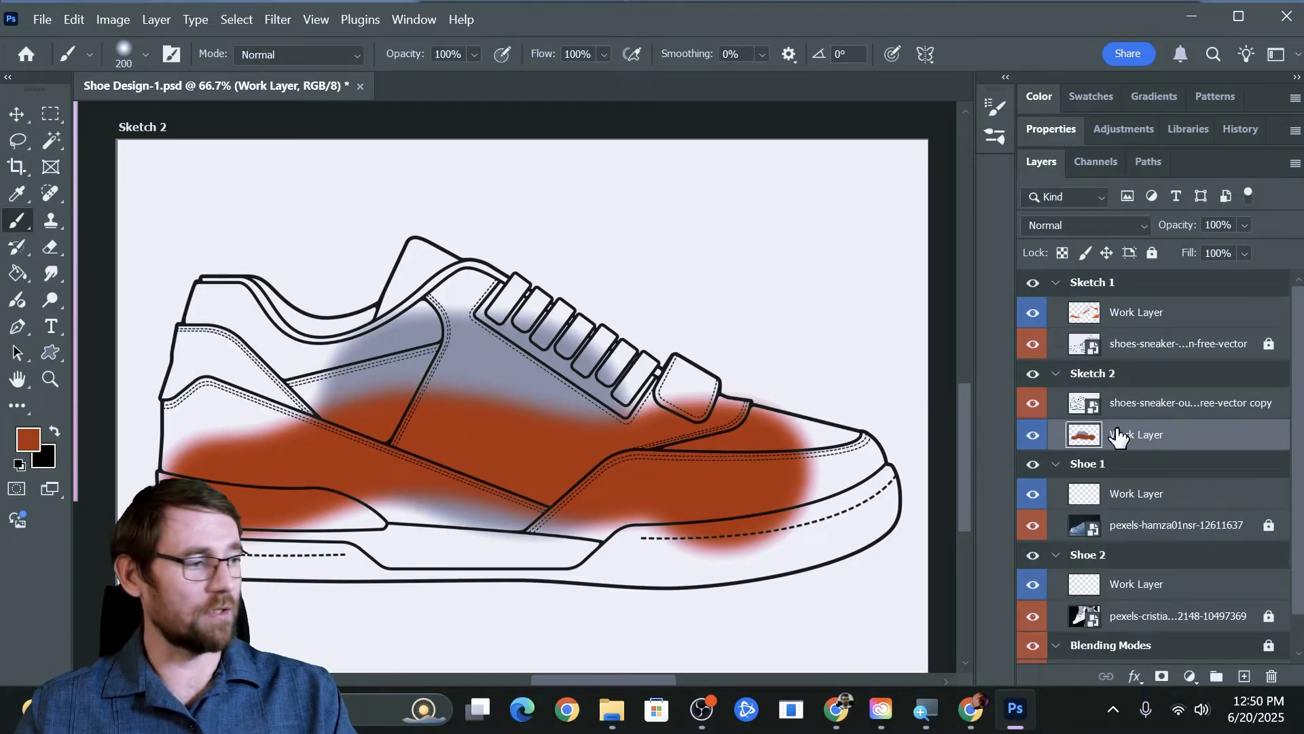
- Lock Sketch 2's outline layer again and erase all the test paint from its Work Layer with an 1100 px eraser
{"action": "left_click", "coordinate": [1136, 408]}
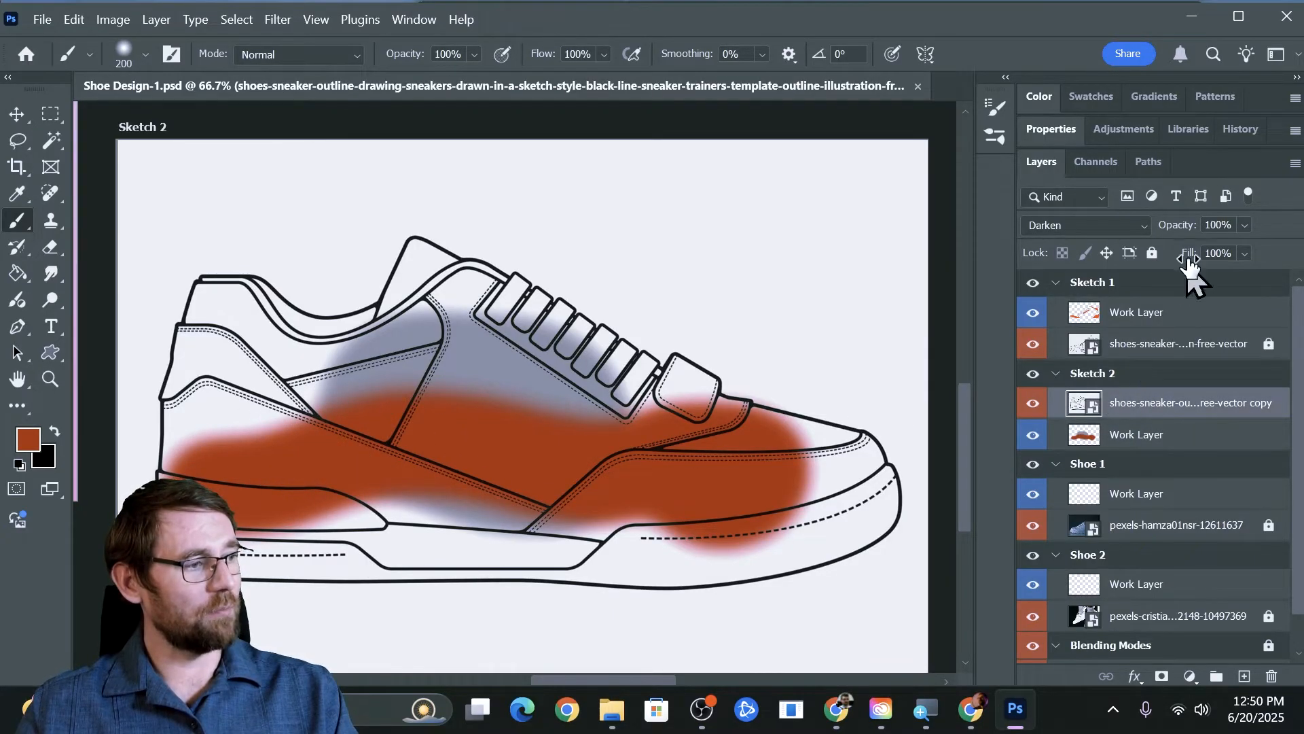
{"action": "left_click", "coordinate": [1154, 253]}
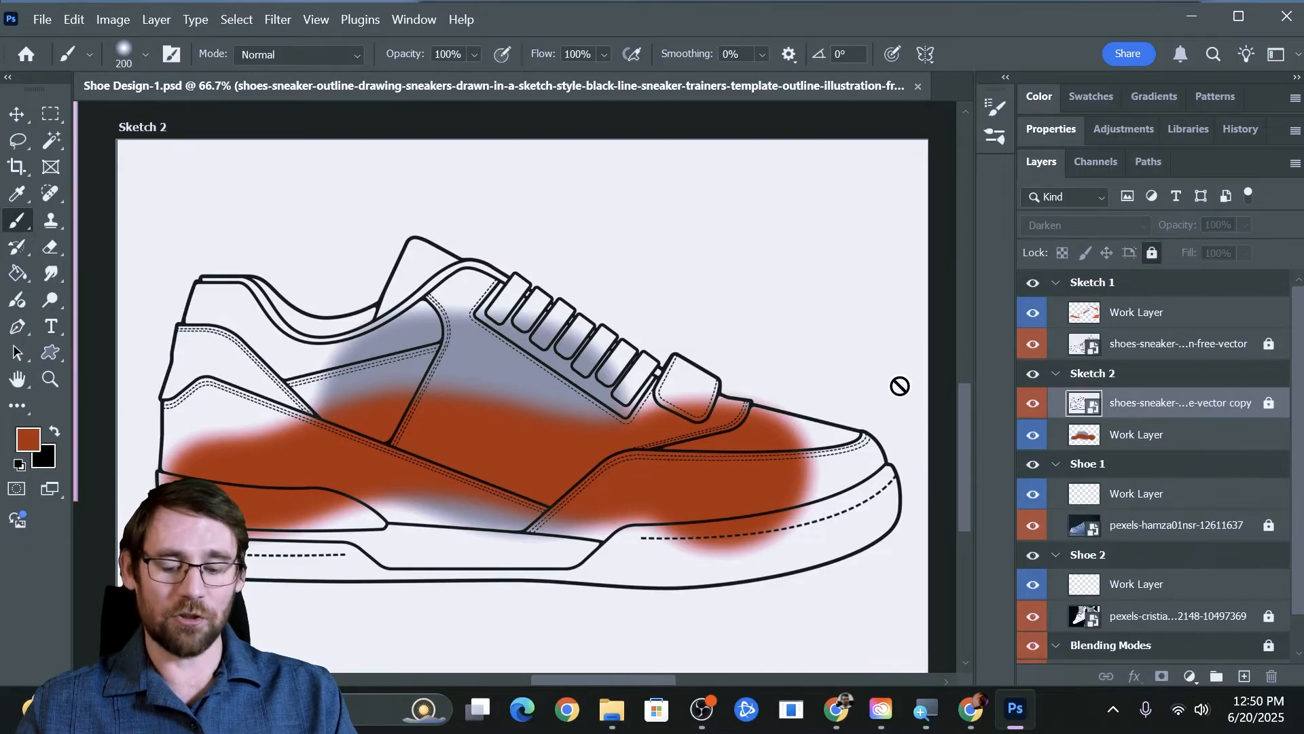
{"action": "key", "text": "e"}
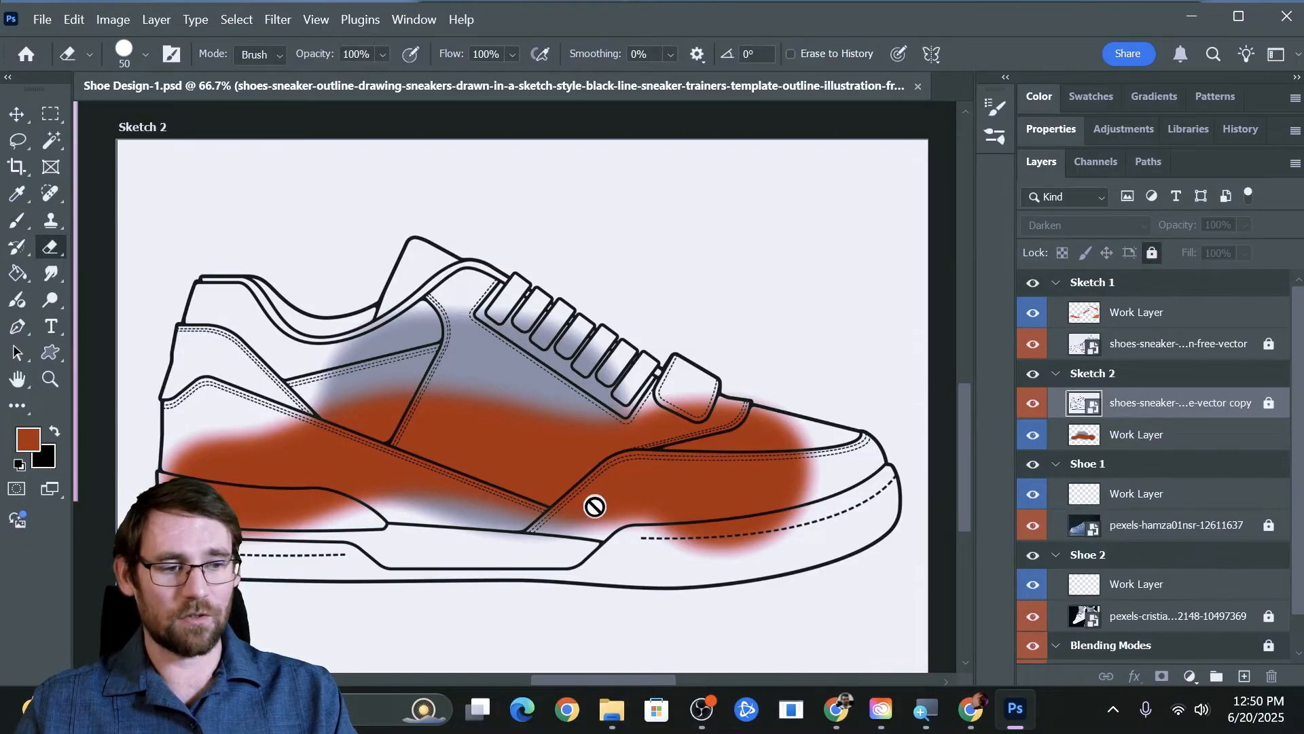
{"action": "left_click", "coordinate": [1181, 438]}
{"action": "key", "text": "bracketright"}
{"action": "key", "text": "bracketright"}
{"action": "key", "text": "bracketright"}
{"action": "key", "text": "bracketright"}
{"action": "key", "text": "bracketright"}
{"action": "key", "text": "bracketright"}
{"action": "key", "text": "bracketright"}
{"action": "key", "text": "bracketright"}
{"action": "key", "text": "bracketright"}
{"action": "key", "text": "bracketright"}
{"action": "key", "text": "bracketright"}
{"action": "key", "text": "bracketright"}
{"action": "key", "text": "bracketright"}
{"action": "key", "text": "bracketright"}
{"action": "key", "text": "bracketright"}
{"action": "key", "text": "bracketright"}
{"action": "key", "text": "bracketright"}
{"action": "key", "text": "bracketright"}
{"action": "key", "text": "bracketright"}
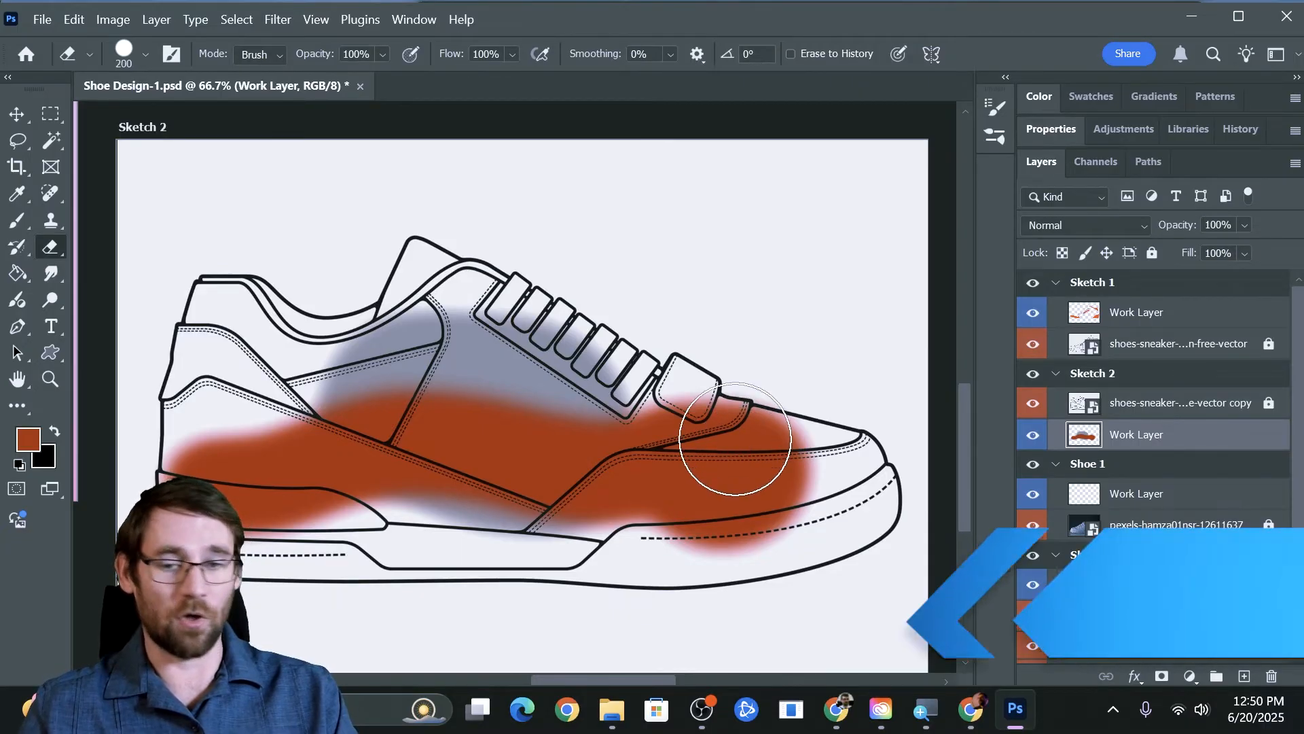
{"action": "left_click_drag", "start_coordinate": [750, 440], "coordinate": [116, 442]}
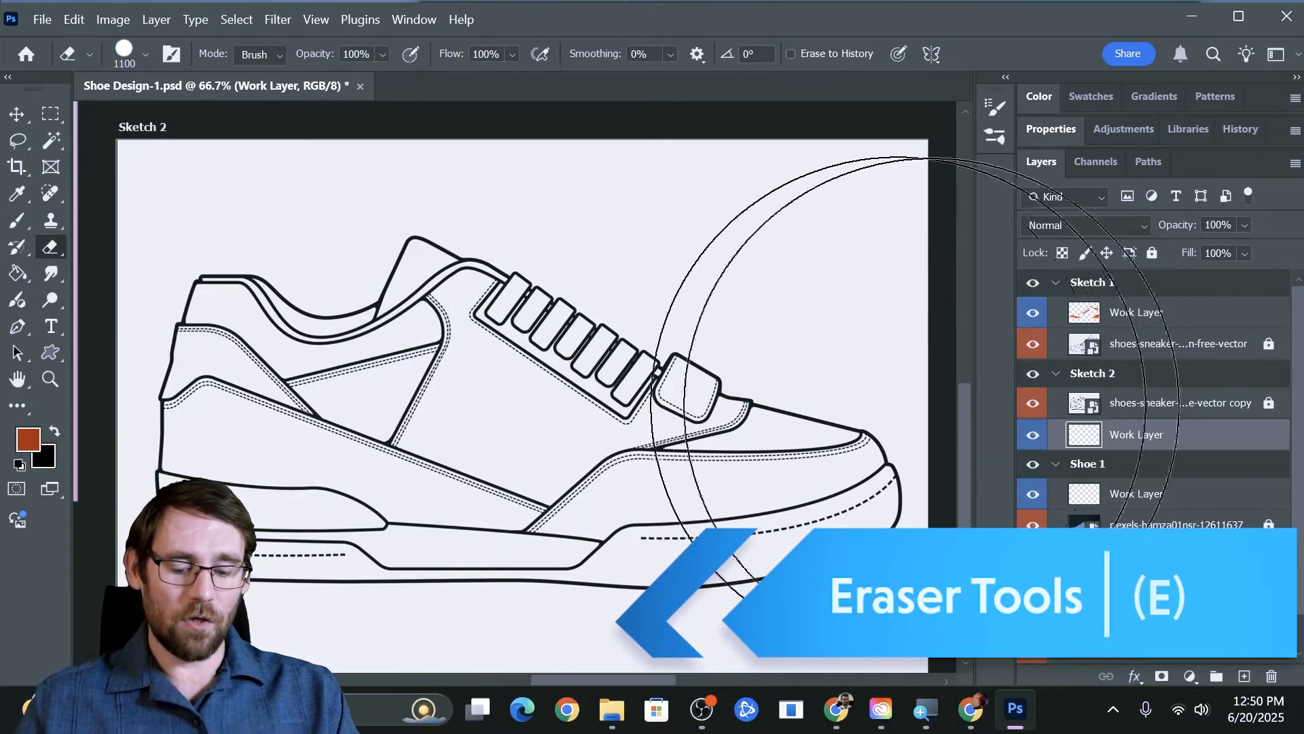
- Select all the lace bars and the tab below them on Sketch 2's outline layer with the Magic Wand
{"action": "left_click", "coordinate": [1151, 405]}
{"action": "key", "text": "w"}
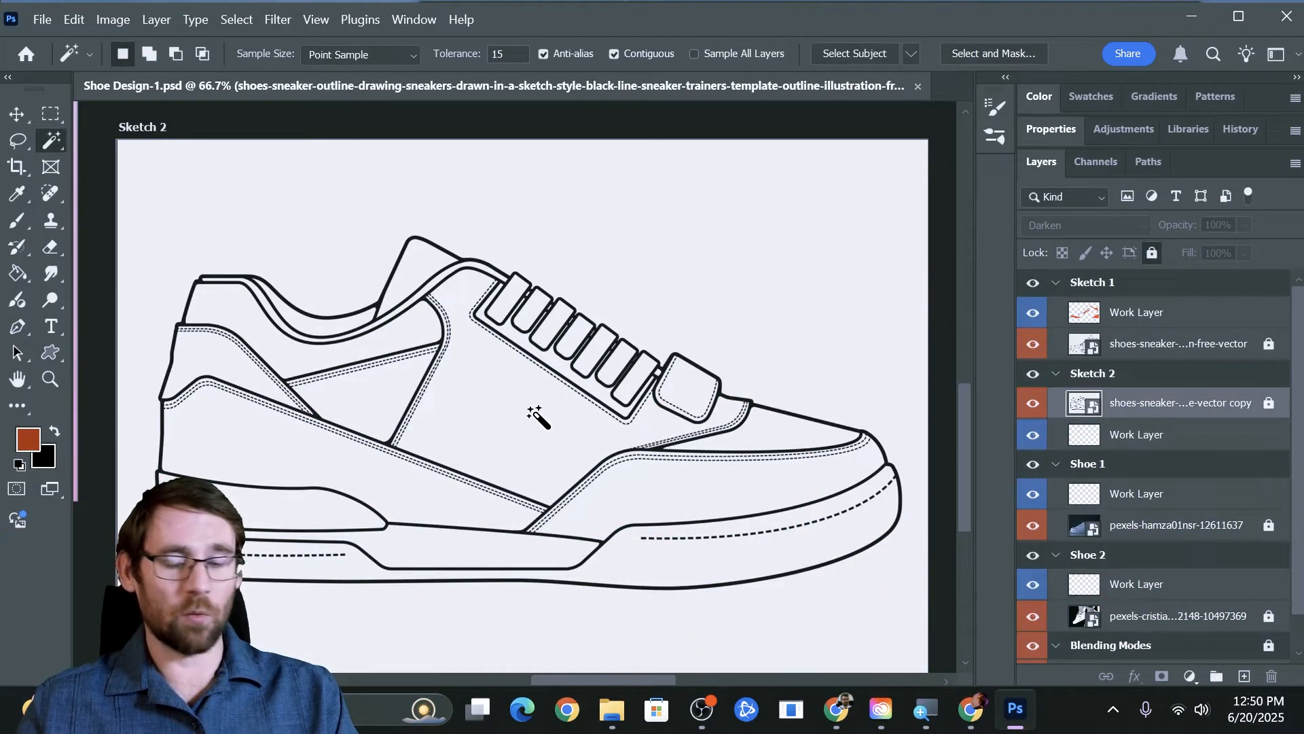
{"action": "left_click", "coordinate": [514, 299]}
{"action": "left_click", "coordinate": [530, 310], "text": "shift"}
{"action": "left_click", "coordinate": [552, 327], "text": "shift"}
{"action": "left_click", "coordinate": [578, 336], "text": "shift"}
{"action": "left_click", "coordinate": [596, 355], "text": "shift"}
{"action": "left_click", "coordinate": [613, 372], "text": "shift"}
{"action": "left_click", "coordinate": [635, 385], "text": "shift"}
{"action": "left_click", "coordinate": [687, 379], "text": "shift"}
- Paint the selected laces and tab rust red on Sketch 2's Work Layer, redoing the stroke with a softer fade, and deselect
{"action": "key", "text": "b"}
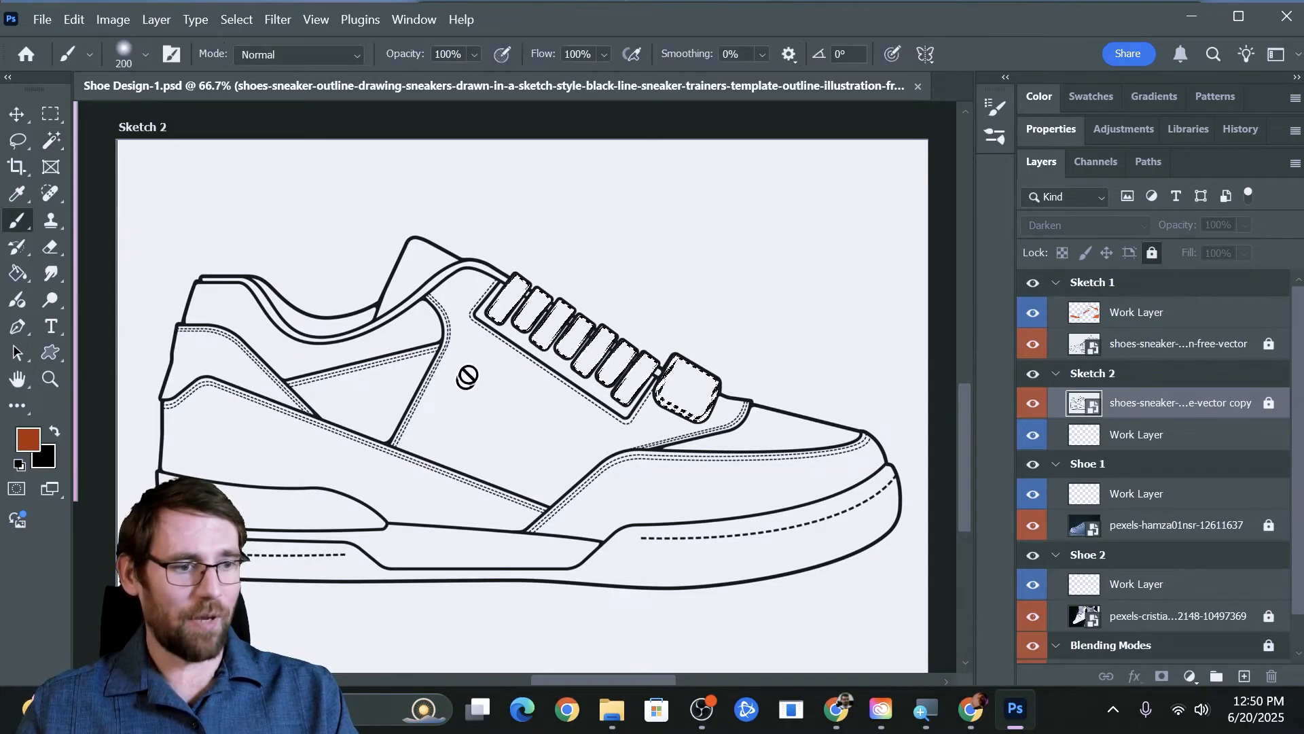
{"action": "left_click", "coordinate": [1102, 441]}
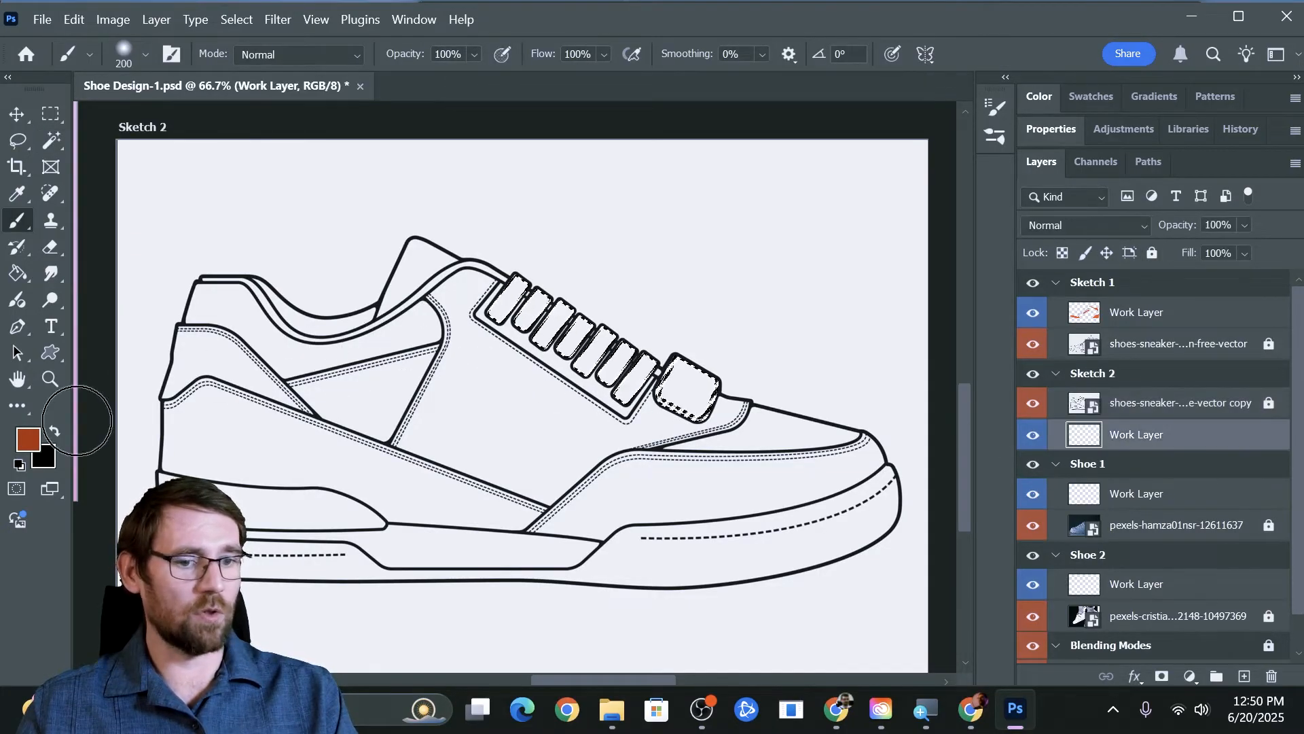
{"action": "mouse_move", "coordinate": [477, 303]}
{"action": "left_mouse_down"}
{"action": "mouse_move", "coordinate": [580, 381]}
{"action": "mouse_move", "coordinate": [686, 424]}
{"action": "left_mouse_up"}
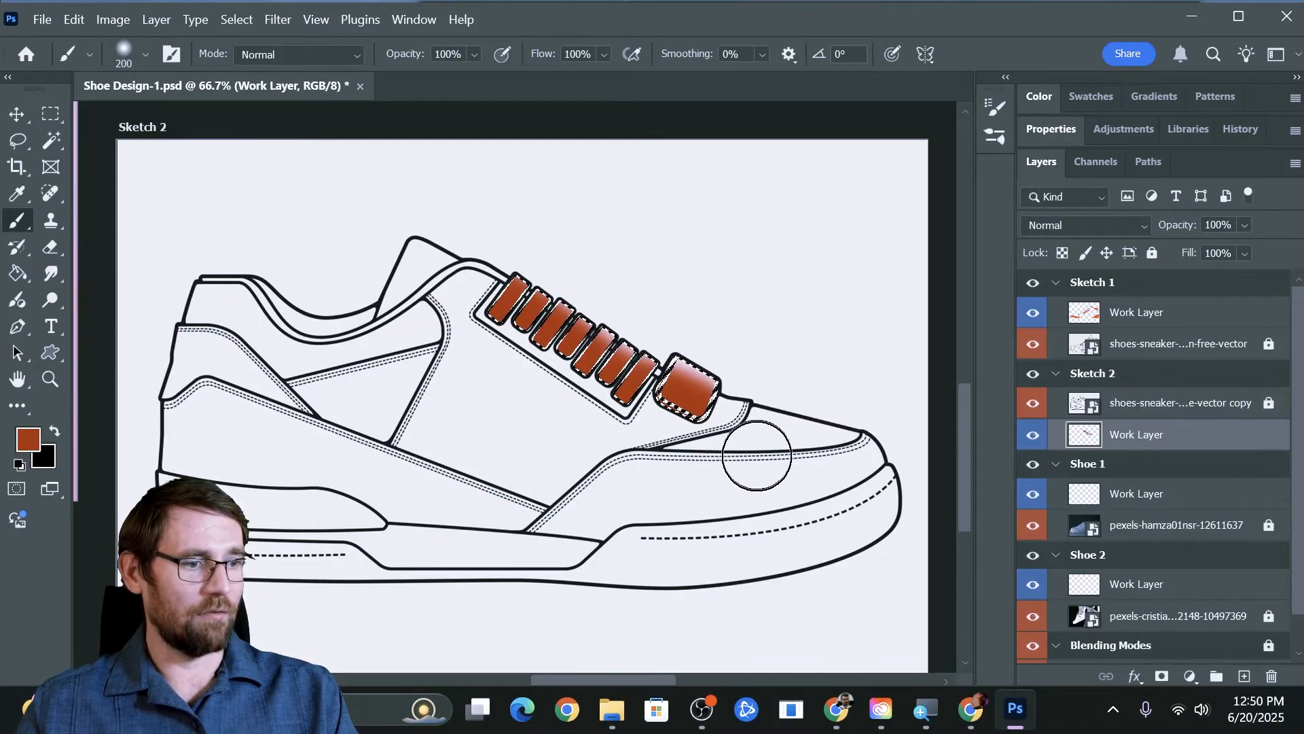
{"action": "key", "text": "ctrl+z"}
{"action": "mouse_move", "coordinate": [500, 309]}
{"action": "left_mouse_down"}
{"action": "mouse_move", "coordinate": [564, 336]}
{"action": "mouse_move", "coordinate": [695, 454]}
{"action": "left_mouse_up"}
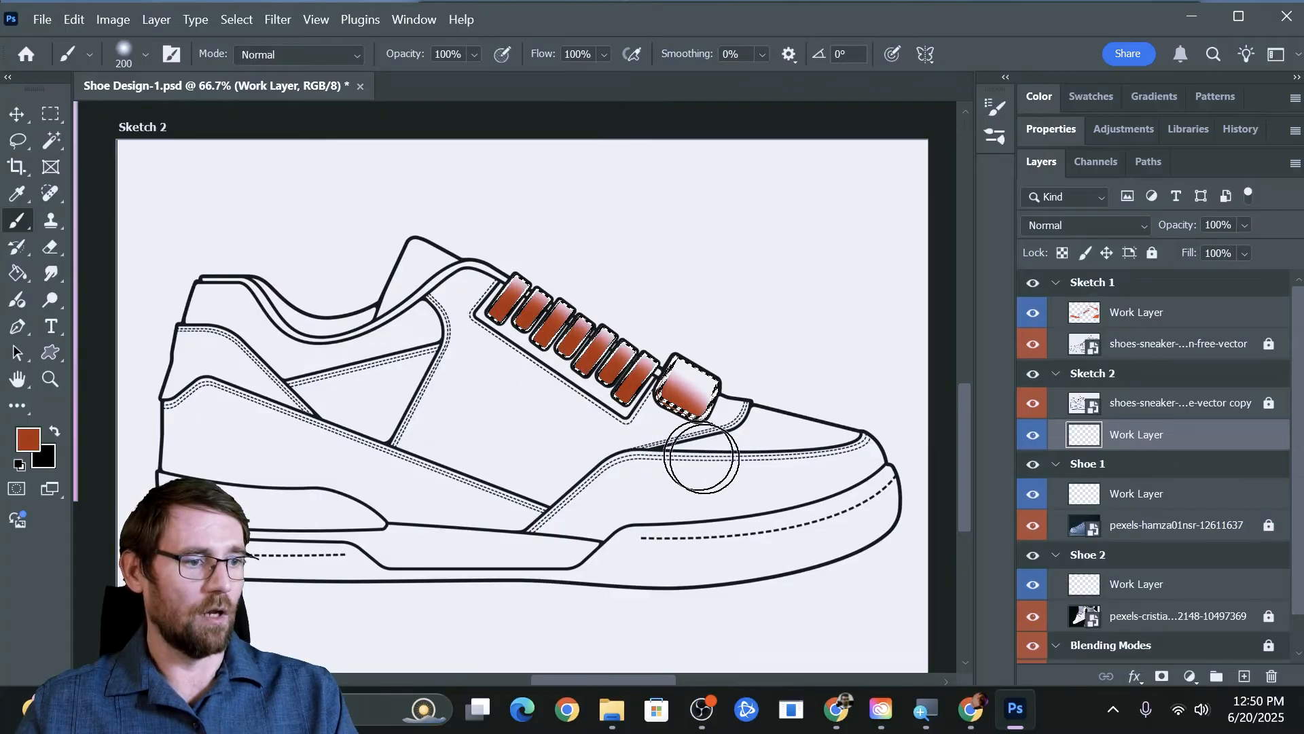
{"action": "key", "text": "ctrl+d"}
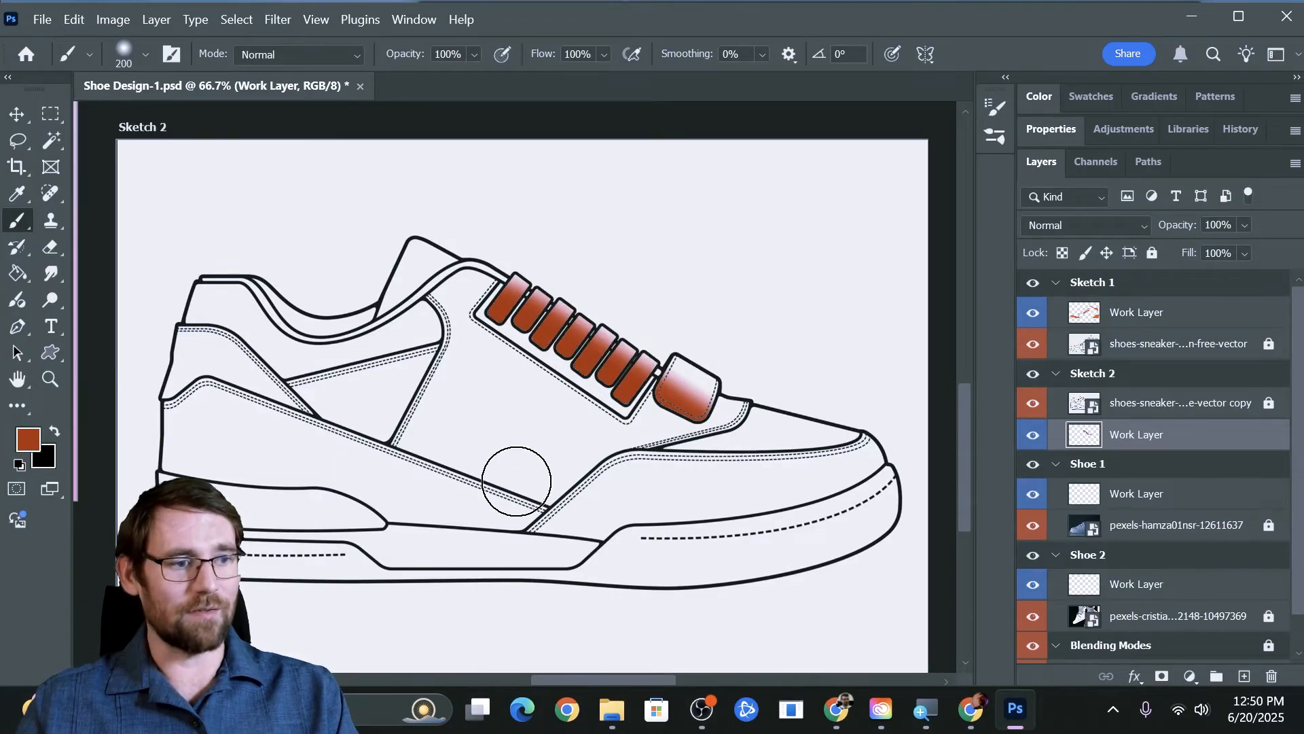
- Select the side, lower heel and toe panels of the Sketch 2 shoe with the Magic Wand on its outline layer
{"action": "left_click", "coordinate": [47, 141]}
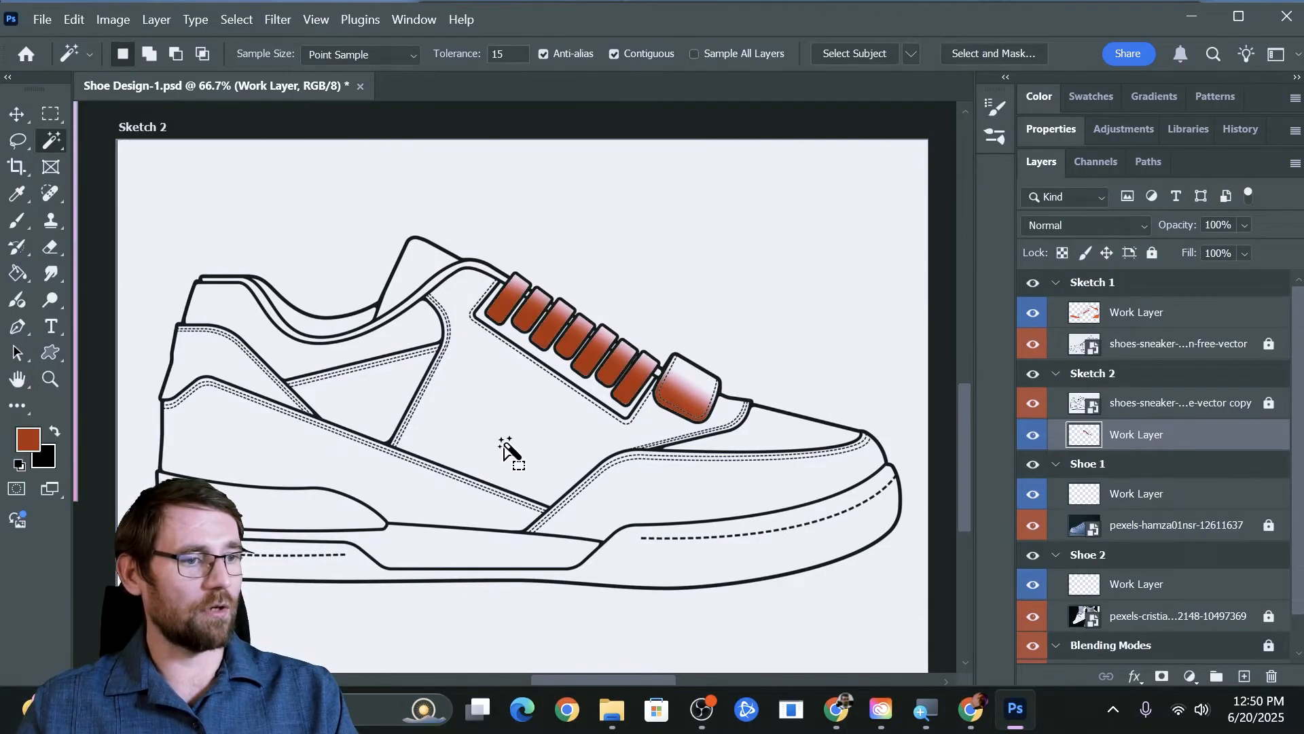
{"action": "left_click", "coordinate": [1155, 408]}
{"action": "left_click", "coordinate": [476, 438]}
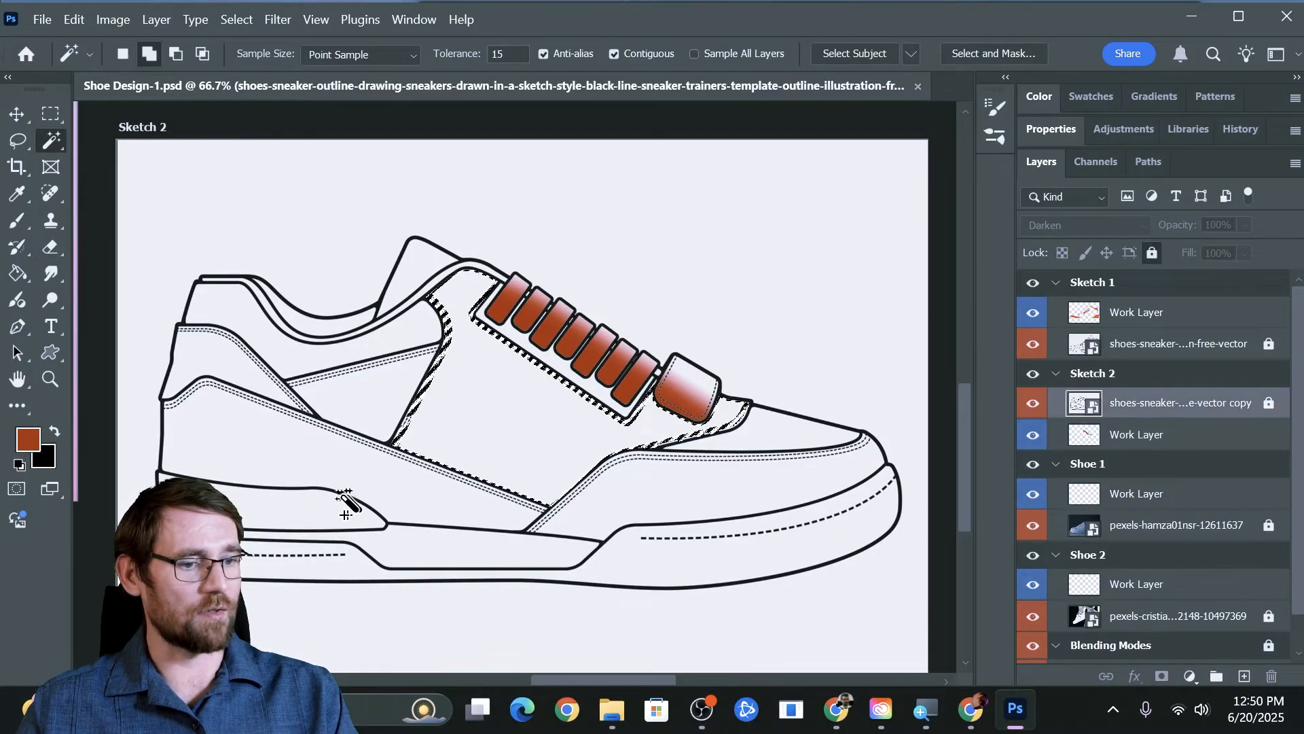
{"action": "left_click", "coordinate": [414, 475], "text": "shift"}
{"action": "left_click", "coordinate": [632, 499], "text": "shift"}
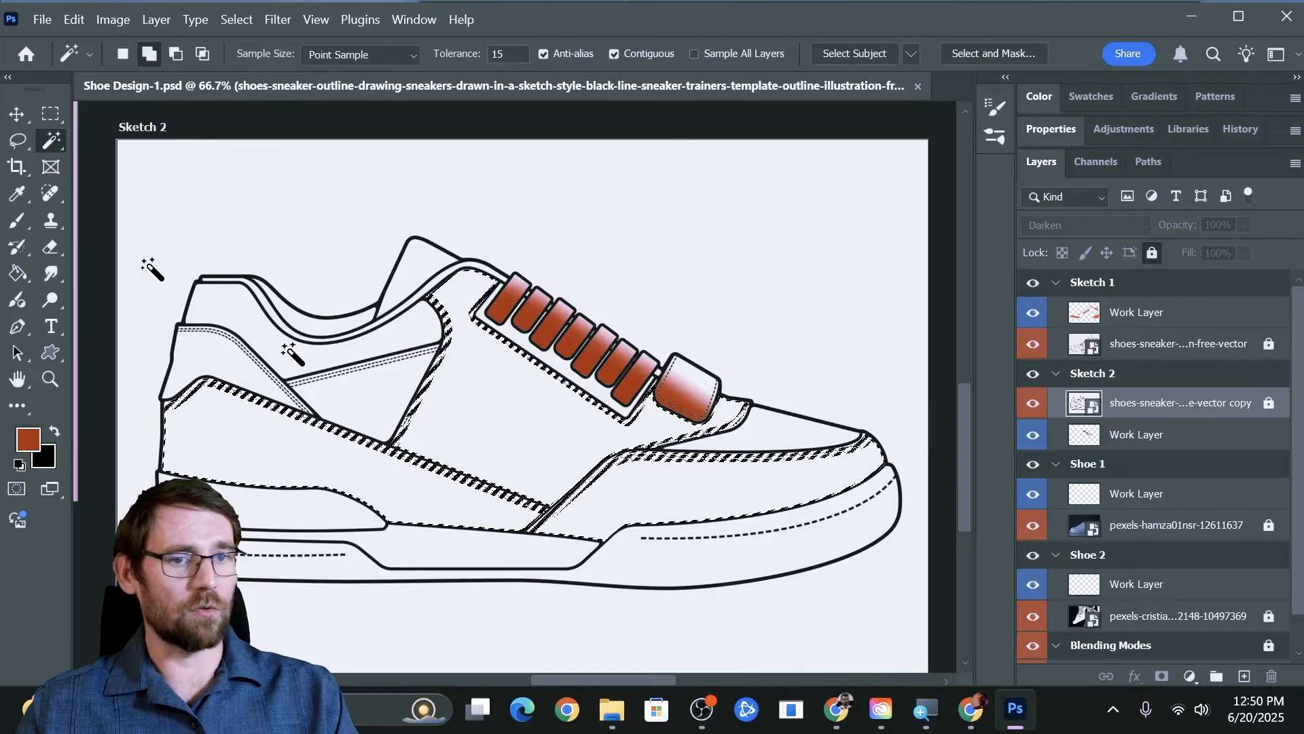
- Choose the second Dried Blood Splatters brush from the Watercolor Splatters (675 pixels) set for the Brush tool
{"action": "left_click", "coordinate": [14, 216]}
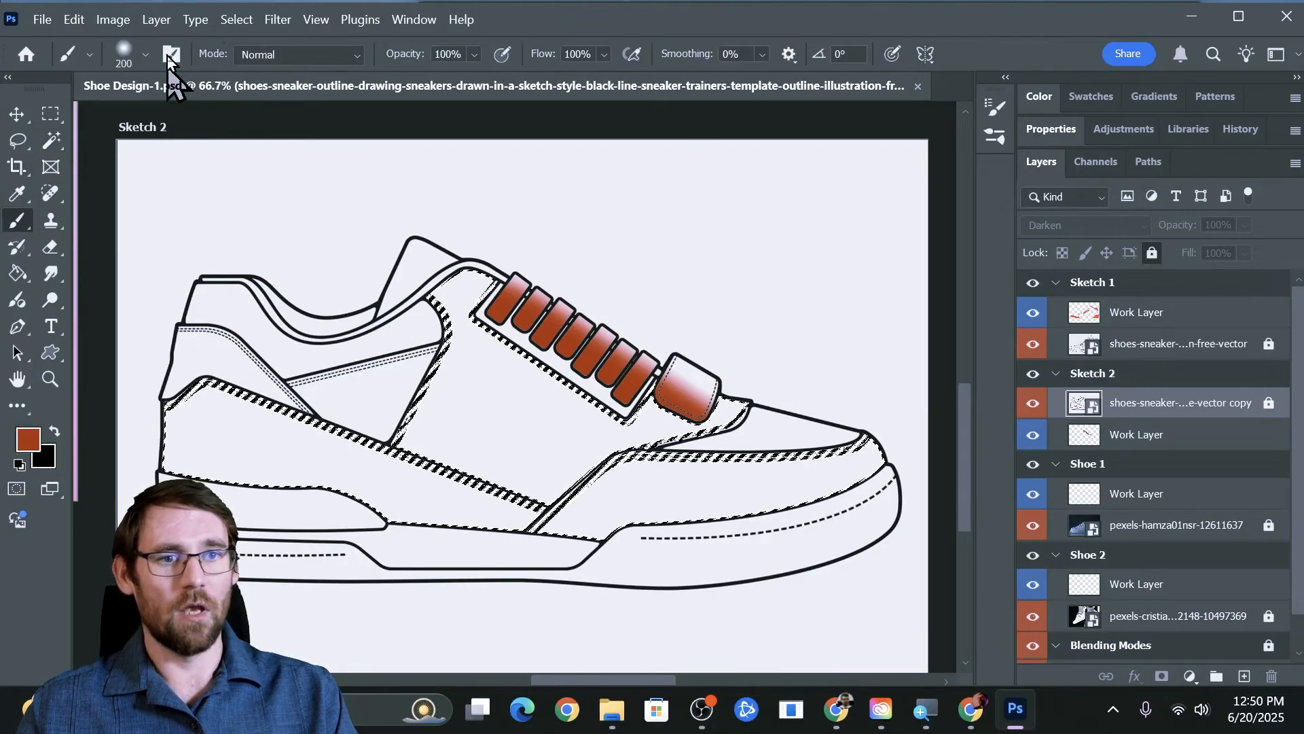
{"action": "left_click", "coordinate": [139, 59]}
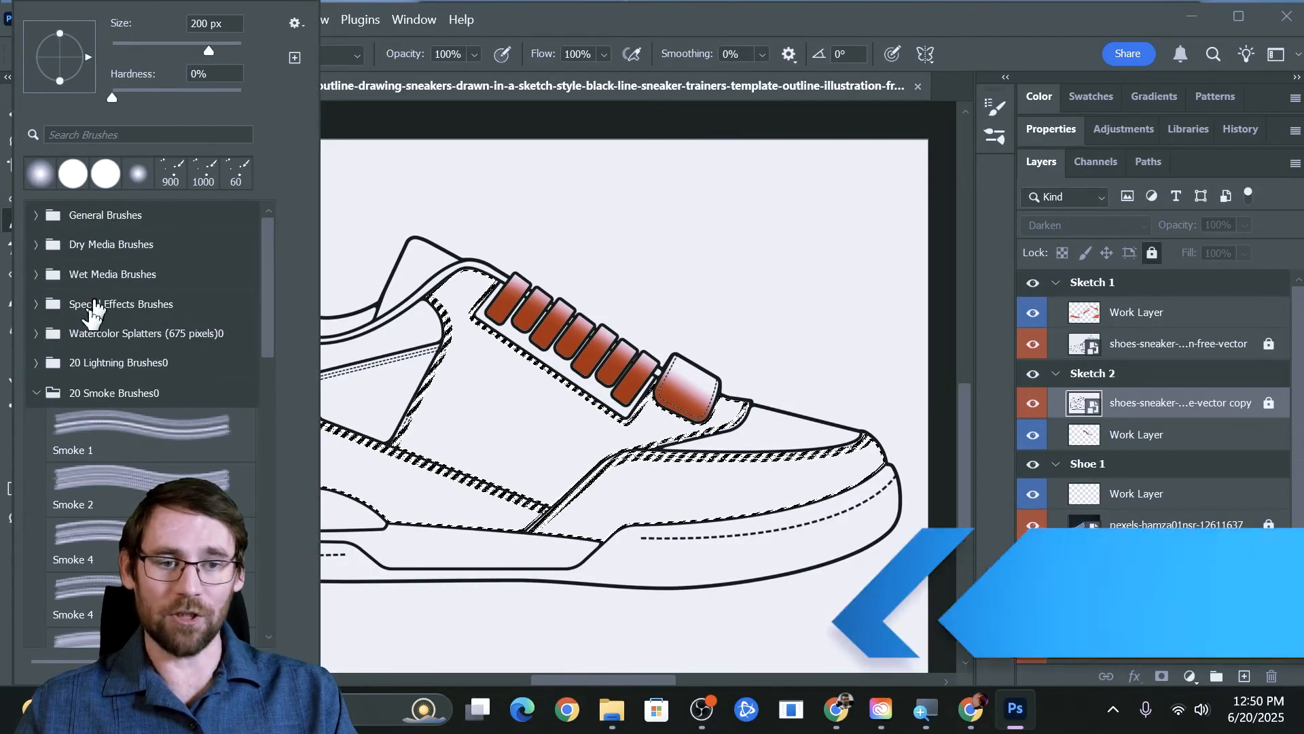
{"action": "scroll", "coordinate": [78, 394], "scroll_direction": "down", "scroll_amount": 1}
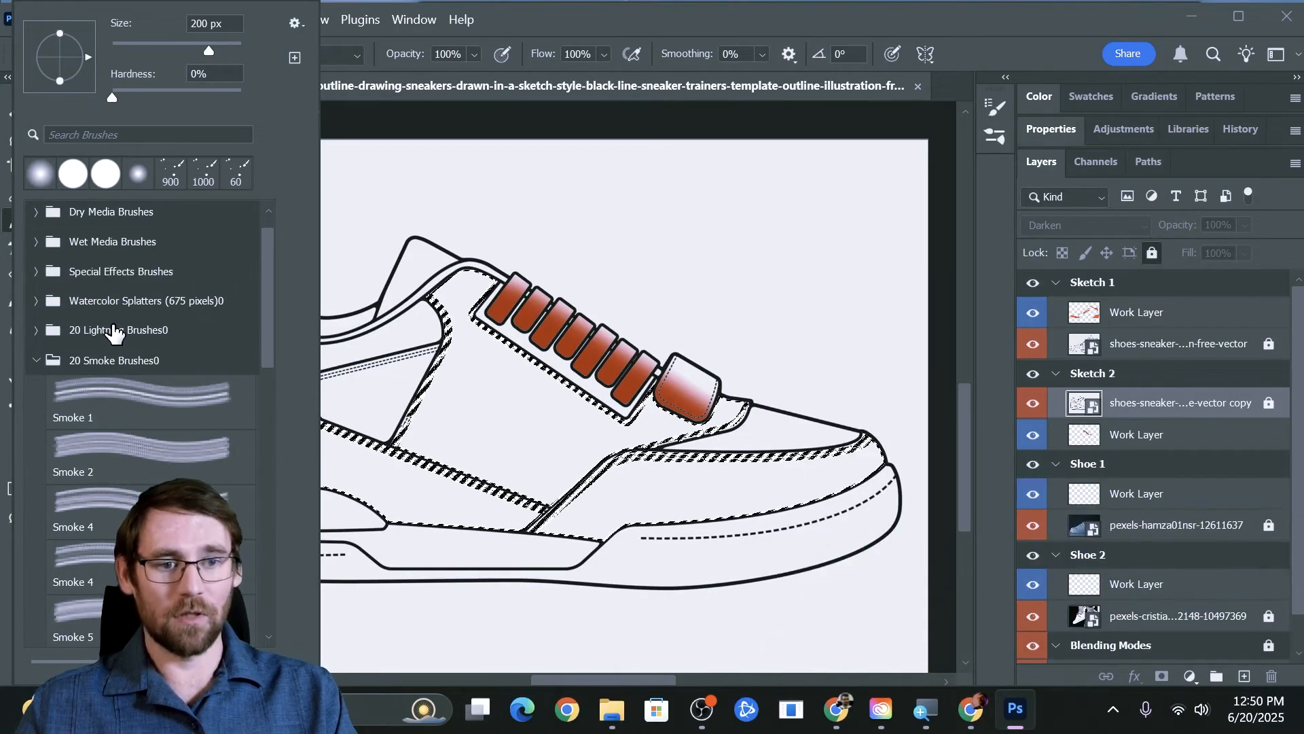
{"action": "scroll", "coordinate": [112, 333], "scroll_direction": "down", "scroll_amount": 1}
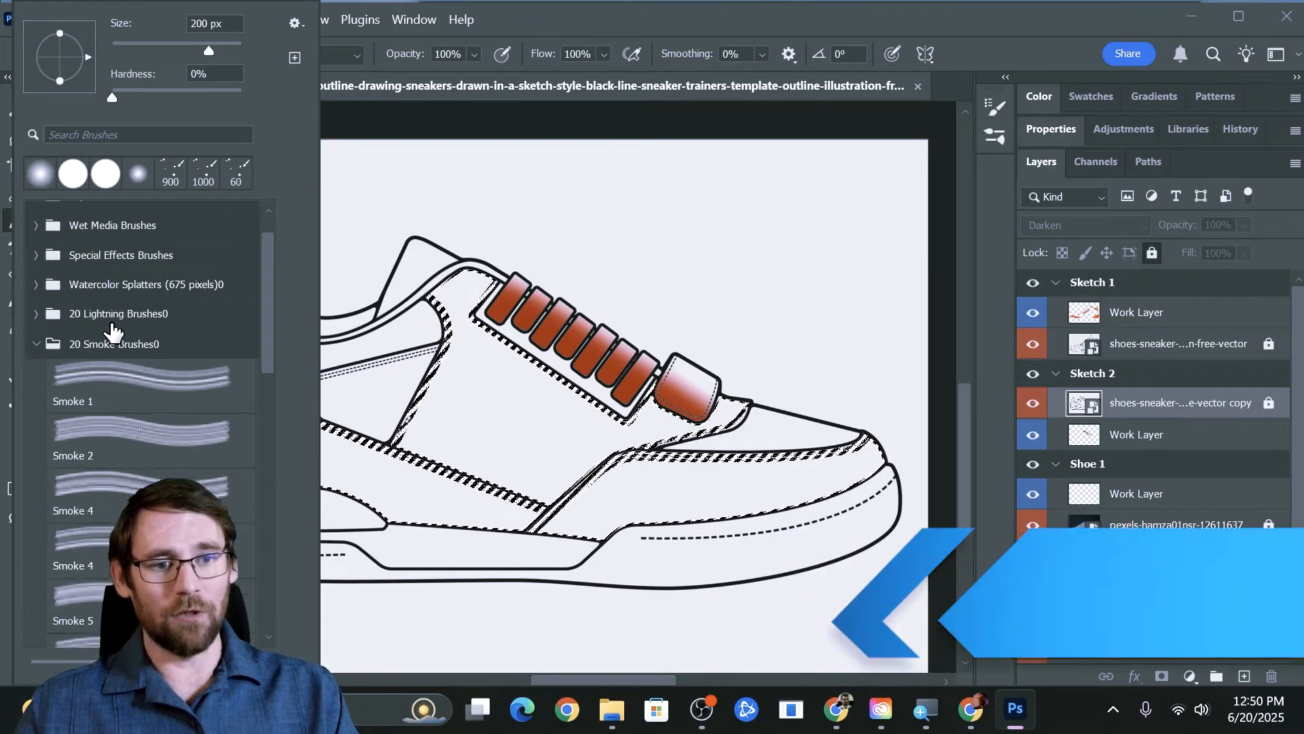
{"action": "left_click", "coordinate": [35, 284]}
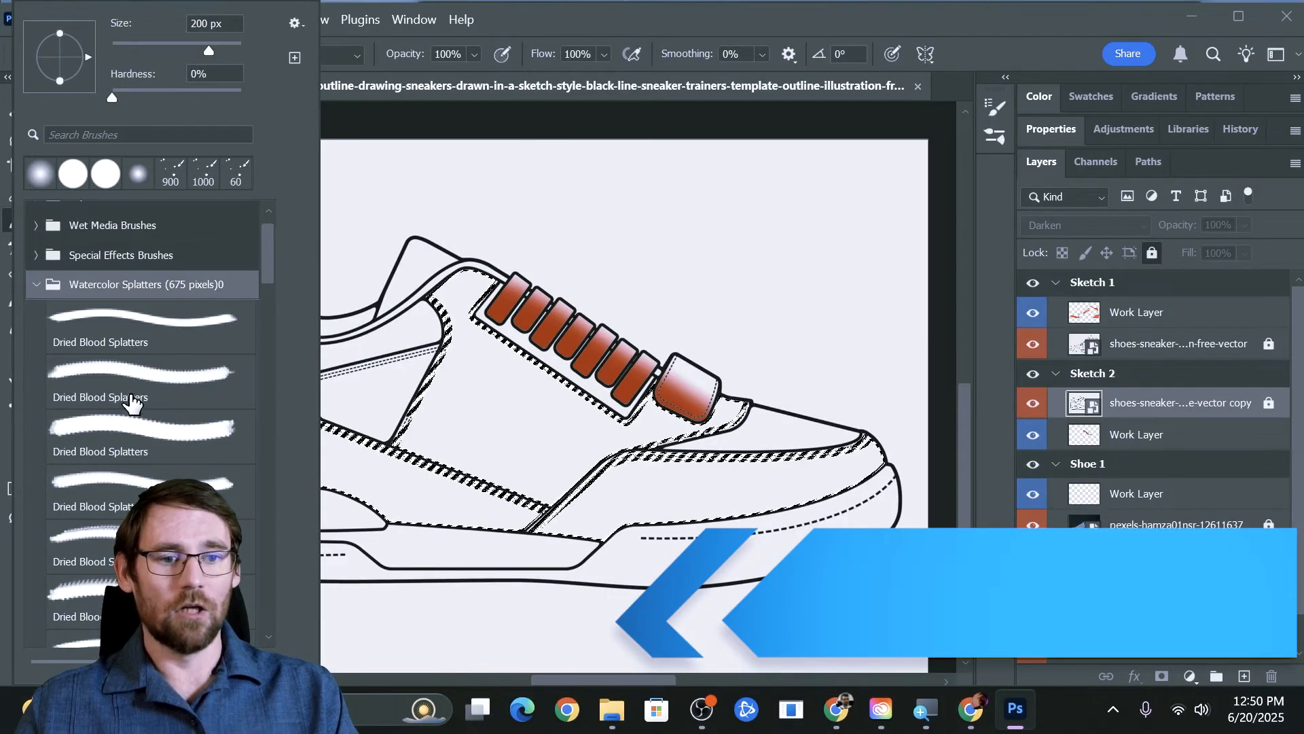
{"action": "left_click", "coordinate": [135, 388]}
{"action": "left_click", "coordinate": [558, 33]}
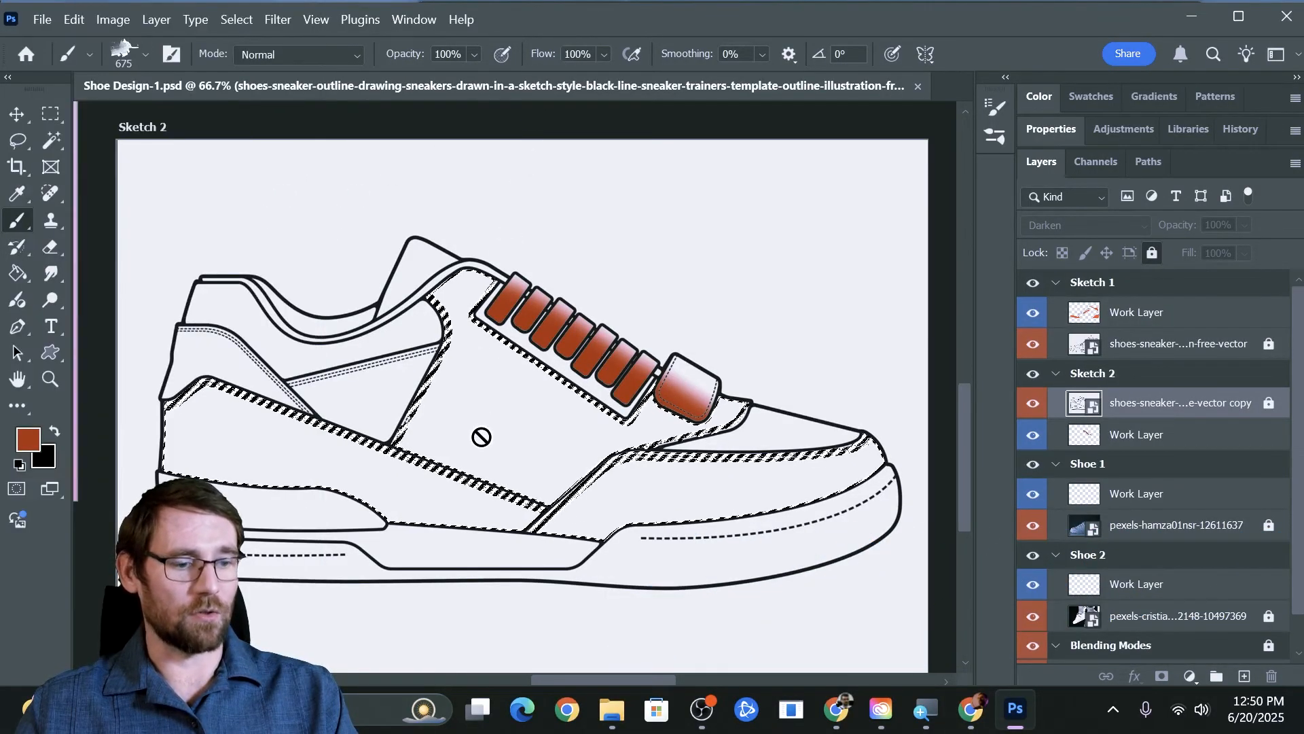
- Stamp rust red watercolor splatters across the selected side, heel and toe panels on Sketch 2's Work Layer, and deselect
{"action": "left_click", "coordinate": [1155, 440]}
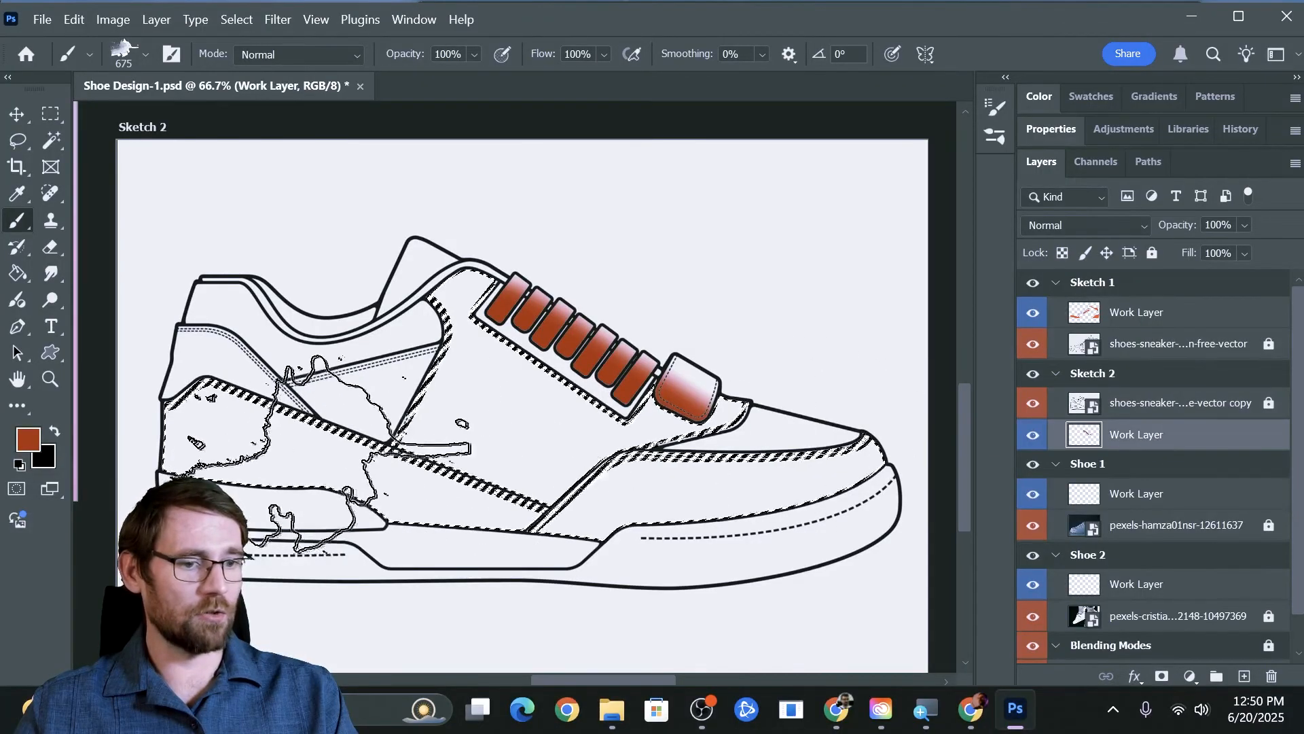
{"action": "left_click", "coordinate": [652, 489]}
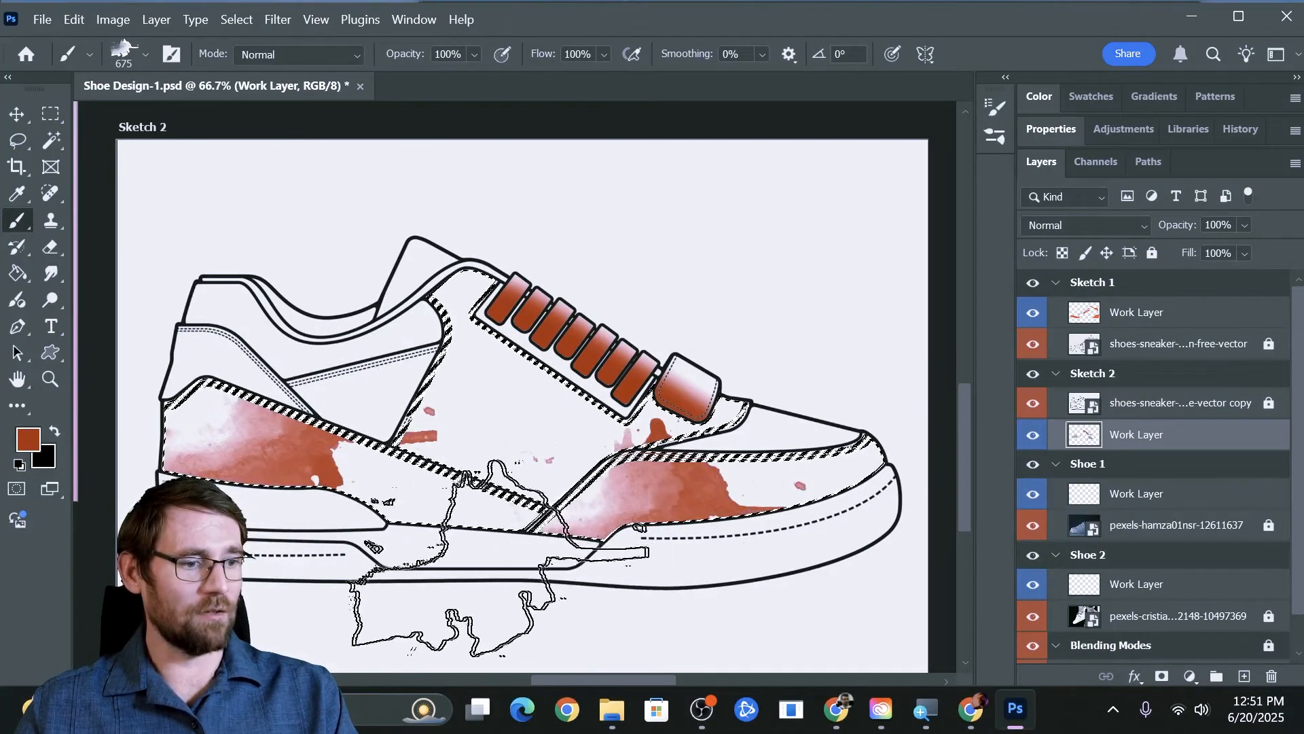
{"action": "left_click", "coordinate": [457, 507]}
{"action": "left_click", "coordinate": [906, 442]}
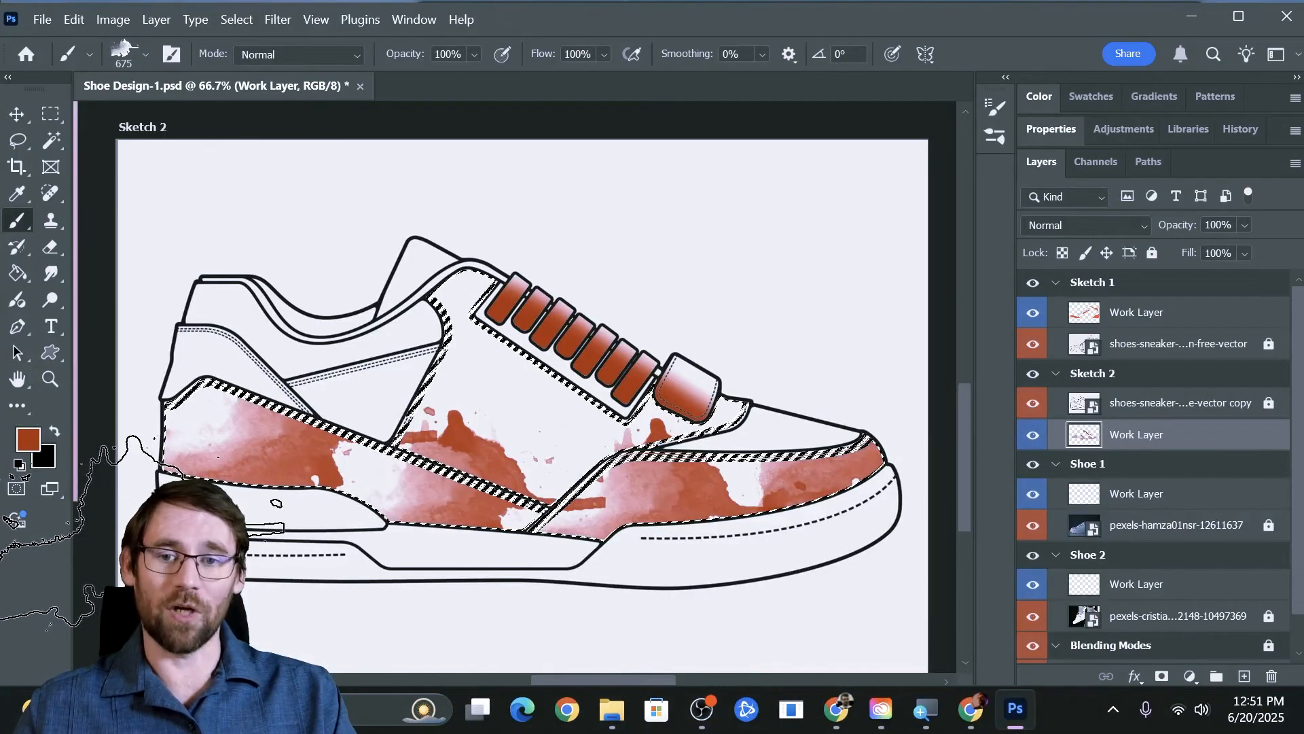
{"action": "left_click", "coordinate": [503, 350]}
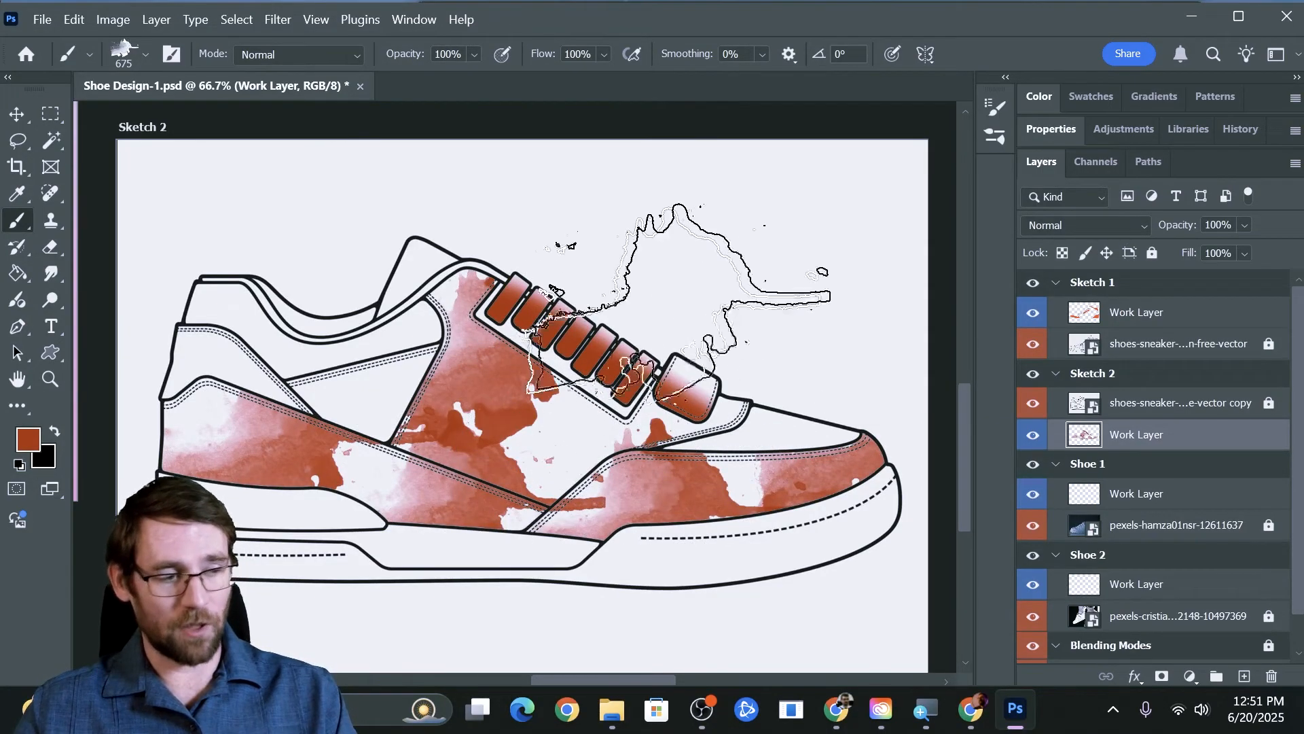
- Make Shoe 1's Work Layer active and choose a soft round brush from General Brushes at 675 px
{"action": "key", "text": "space"}
{"action": "left_click_drag", "start_coordinate": [838, 181], "coordinate": [475, 367]}
{"action": "mouse_move", "coordinate": [797, 181]}
{"action": "left_mouse_down"}
{"action": "mouse_move", "coordinate": [674, 294]}
{"action": "mouse_move", "coordinate": [757, 299]}
{"action": "mouse_move", "coordinate": [763, 312]}
{"action": "left_mouse_up"}
{"action": "left_click", "coordinate": [1148, 493]}
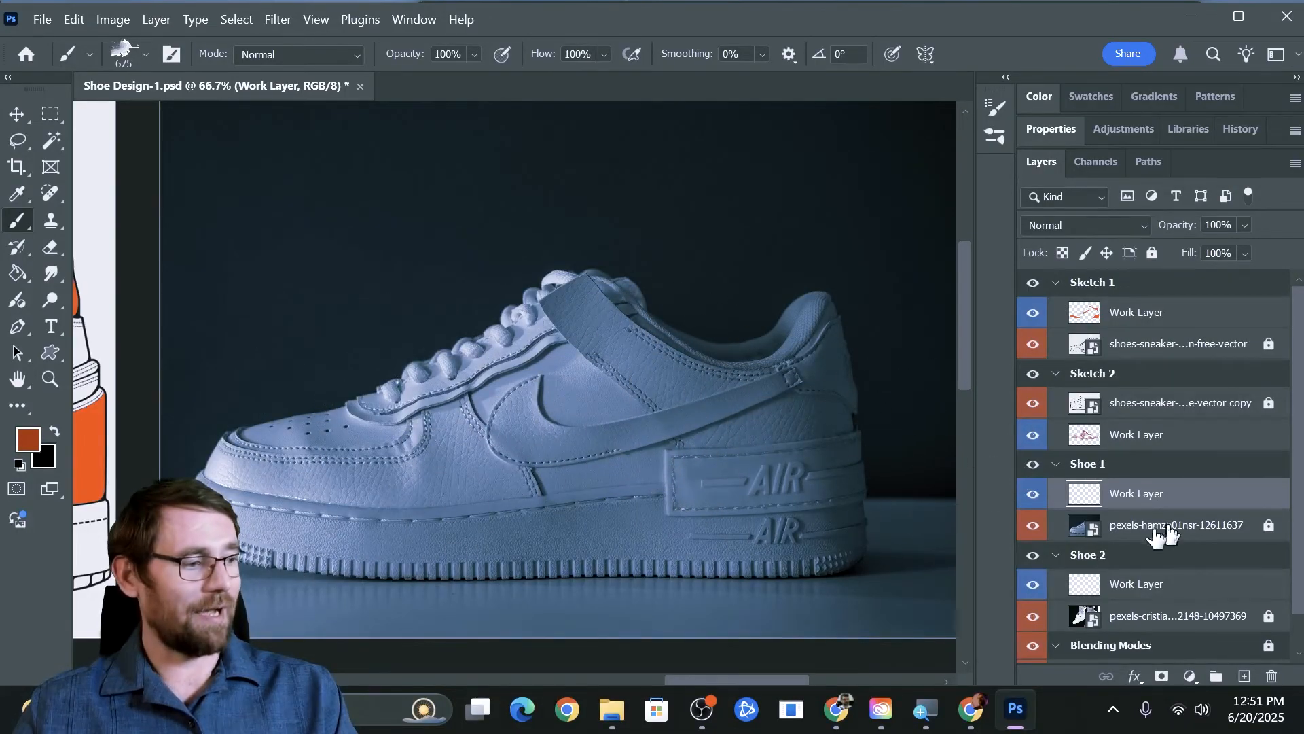
{"action": "left_click", "coordinate": [140, 58]}
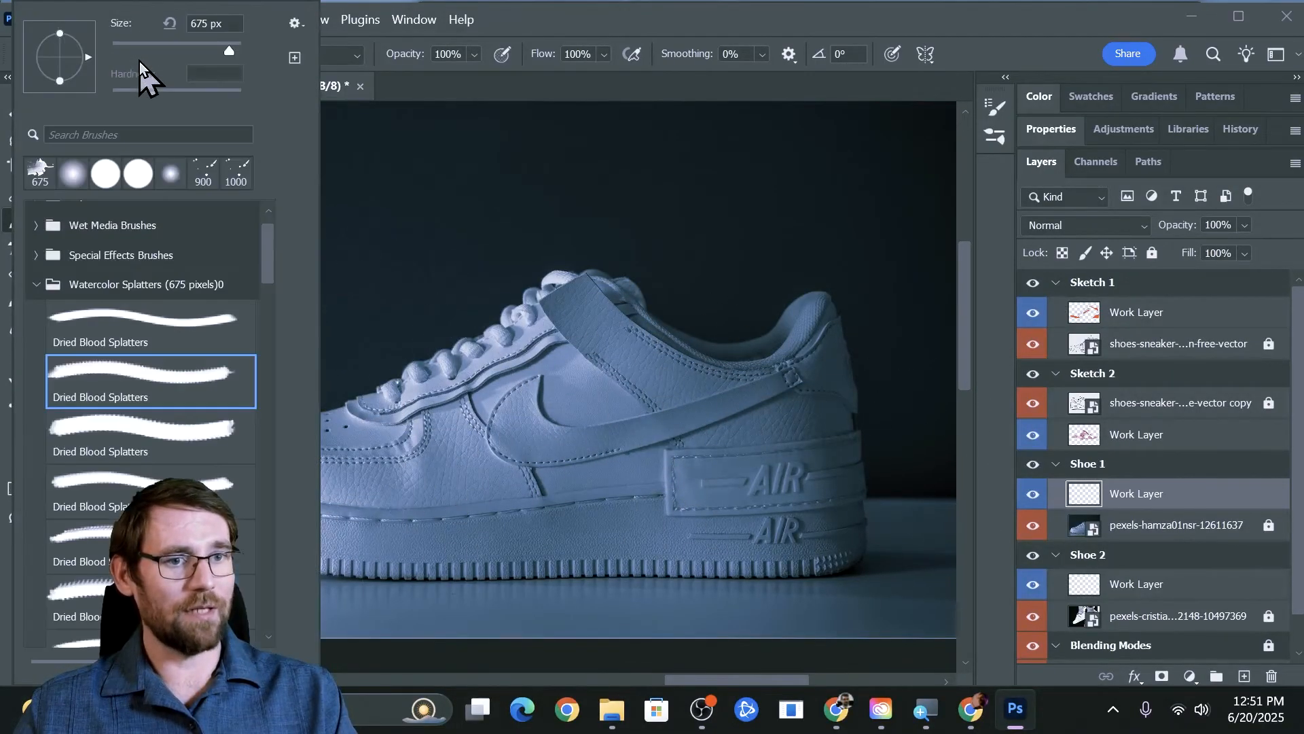
{"action": "scroll", "coordinate": [82, 248], "scroll_direction": "up", "scroll_amount": 2}
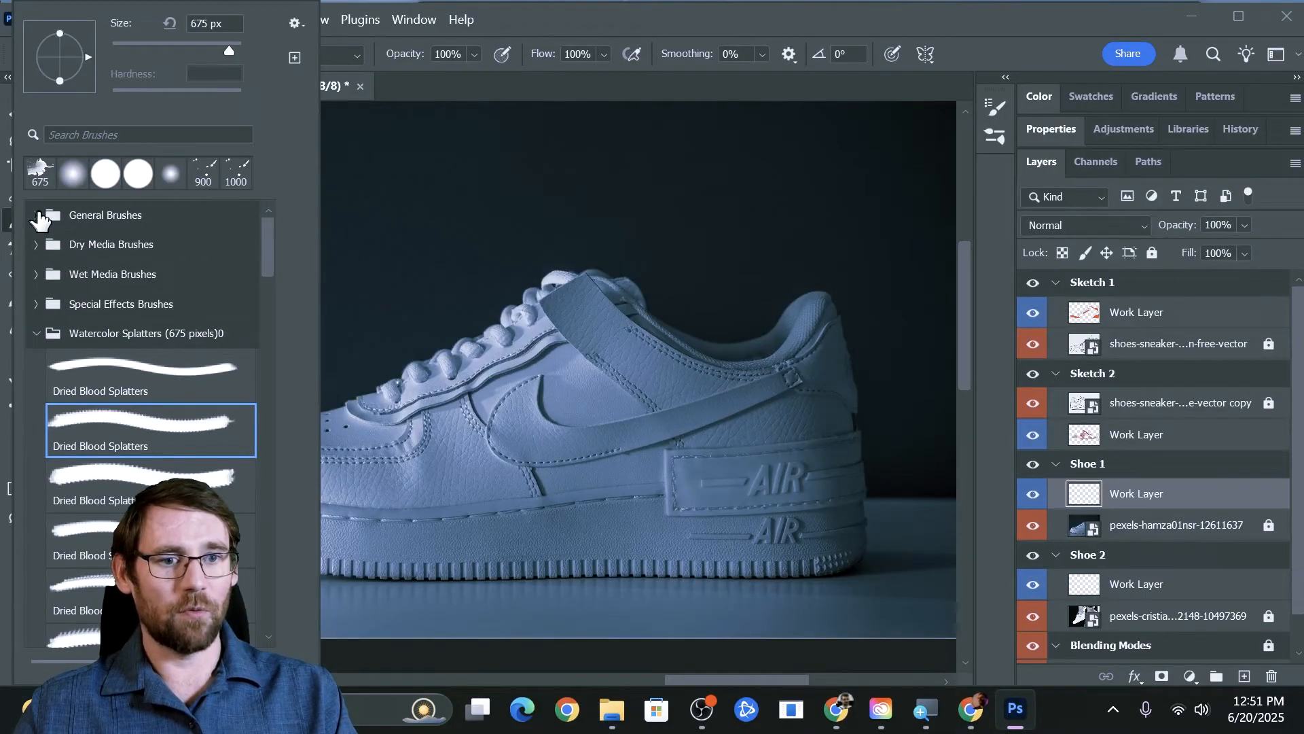
{"action": "left_click", "coordinate": [36, 216]}
{"action": "left_click", "coordinate": [58, 244]}
{"action": "left_click", "coordinate": [577, 22]}
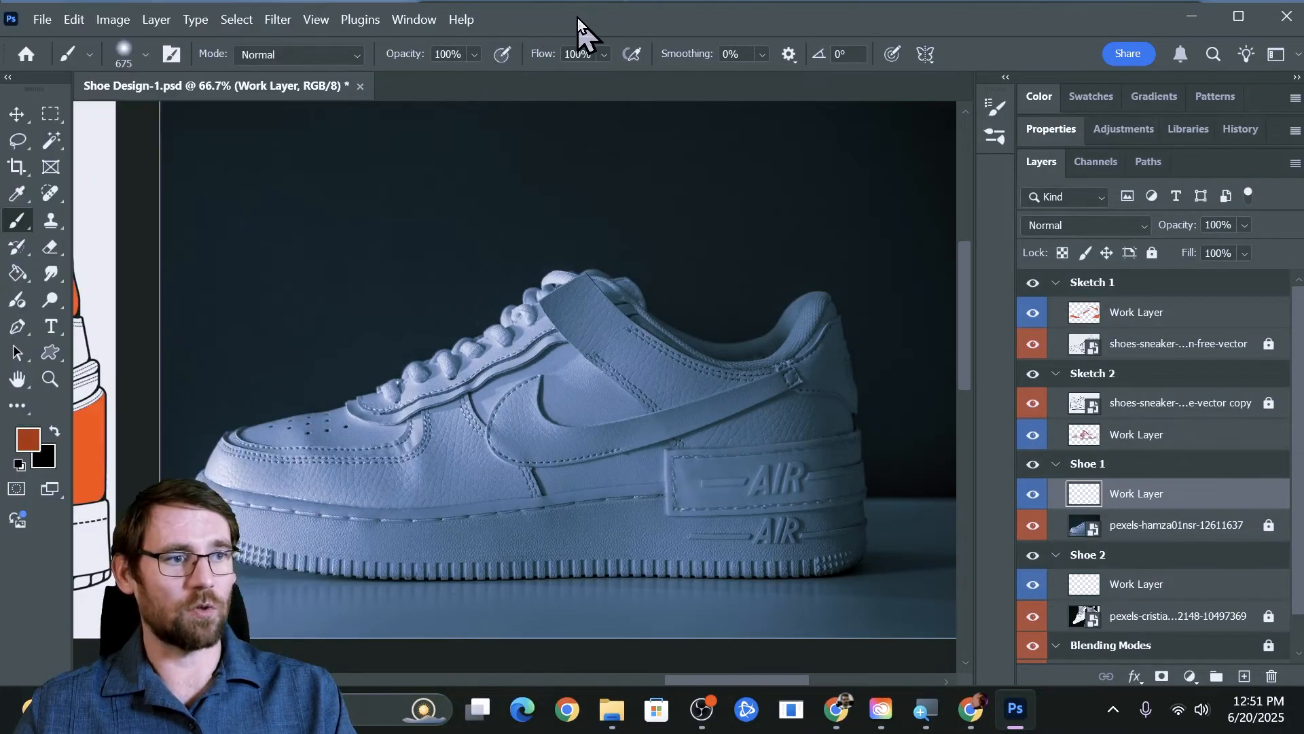
- Paint rust red over the middle of the Shoe 1 sneaker, redoing the first stroke, and set its Work Layer to Vivid Light
{"action": "mouse_move", "coordinate": [635, 393]}
{"action": "left_mouse_down"}
{"action": "mouse_move", "coordinate": [378, 387]}
{"action": "mouse_move", "coordinate": [719, 402]}
{"action": "mouse_move", "coordinate": [734, 421]}
{"action": "left_mouse_up"}
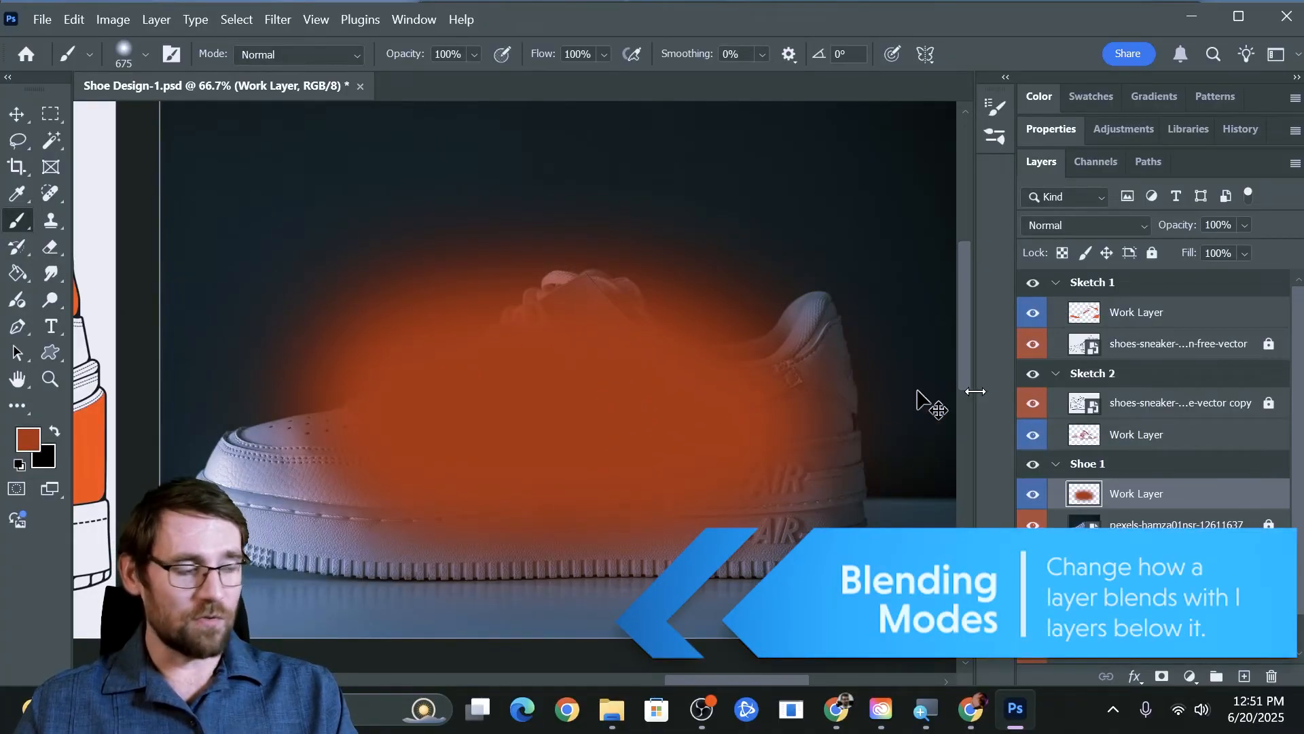
{"action": "key", "text": "ctrl+z"}
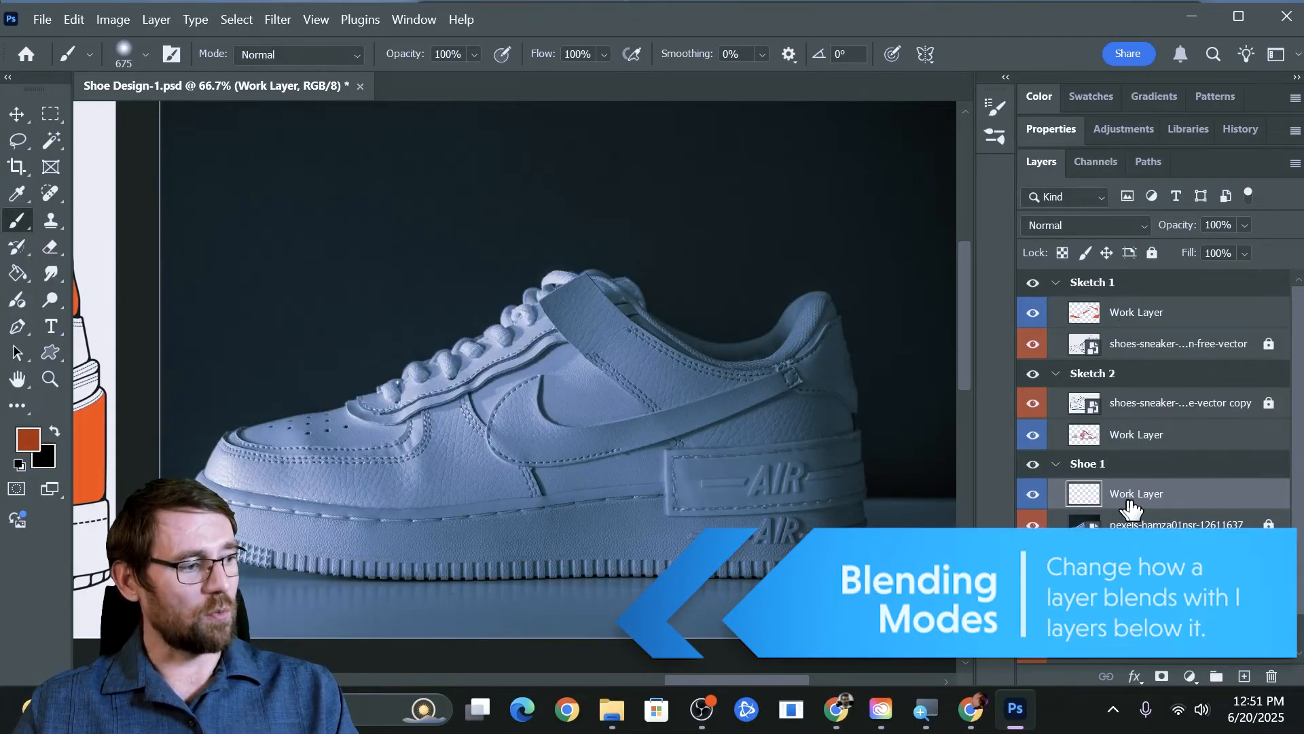
{"action": "mouse_move", "coordinate": [761, 373]}
{"action": "left_mouse_down"}
{"action": "mouse_move", "coordinate": [620, 378]}
{"action": "mouse_move", "coordinate": [548, 408]}
{"action": "mouse_move", "coordinate": [517, 394]}
{"action": "left_mouse_up"}
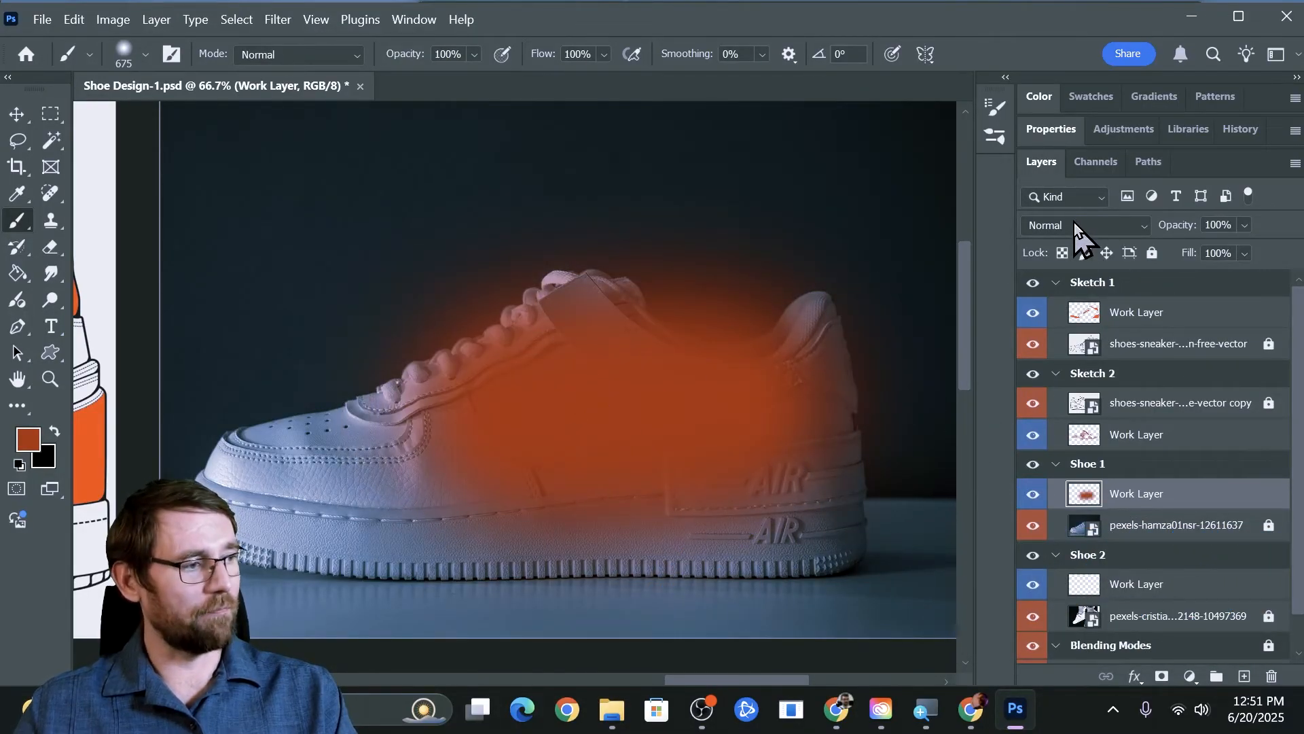
{"action": "left_click", "coordinate": [1074, 222]}
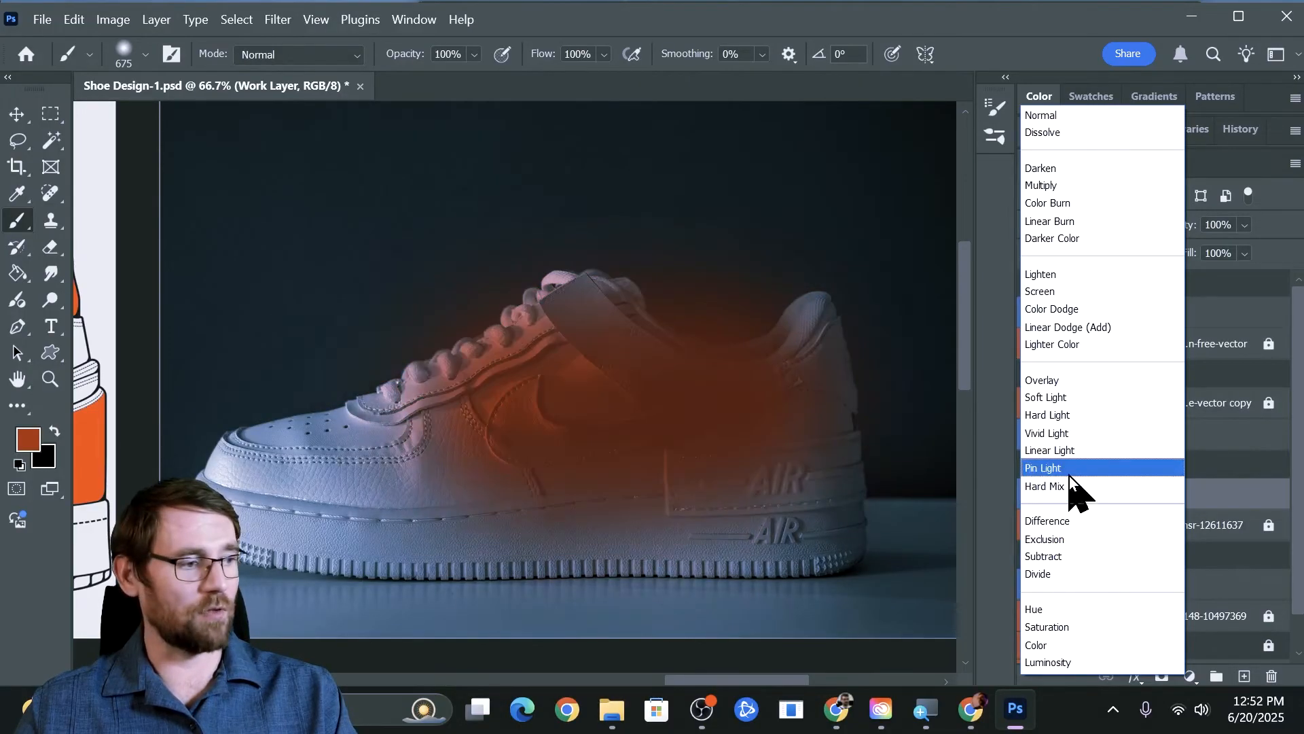
{"action": "left_click", "coordinate": [1068, 437]}
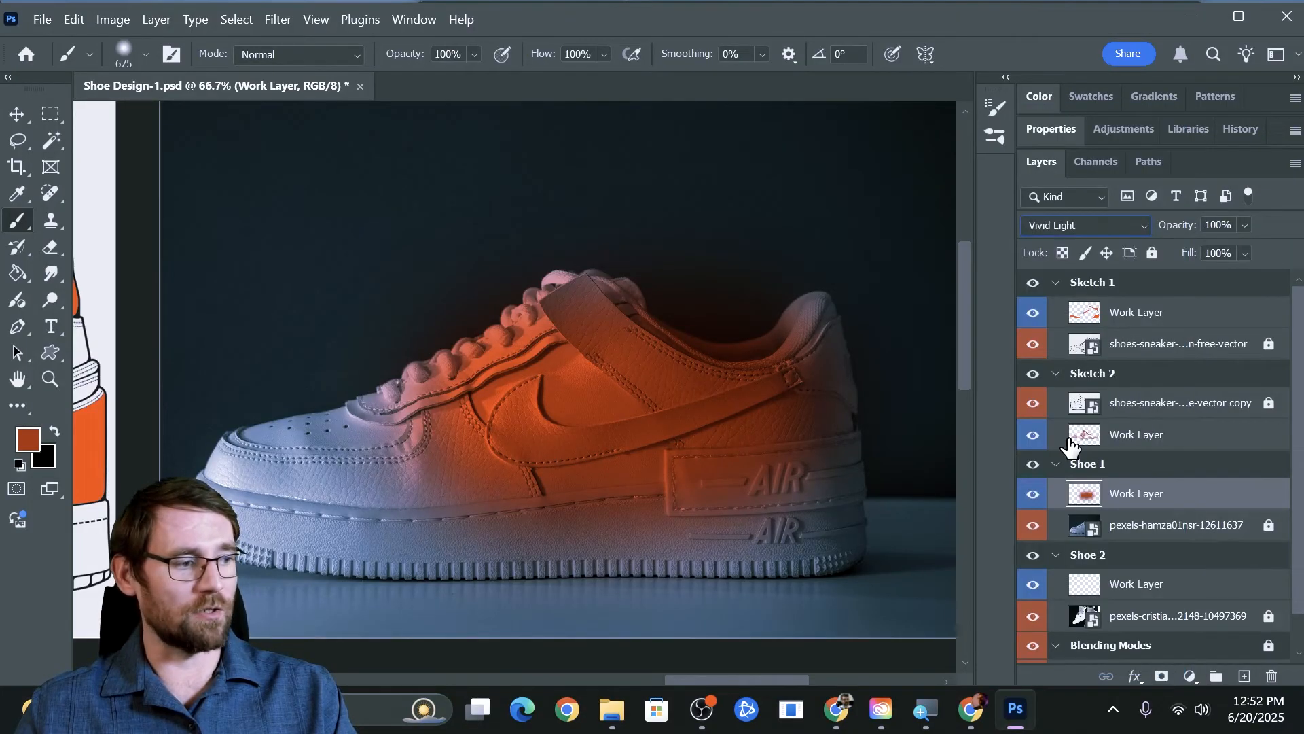
- Select the whole sneaker on Shoe 1's photo layer with the Quick Selection Tool, subtracting the floor from the selection
{"action": "left_click", "coordinate": [1113, 529]}
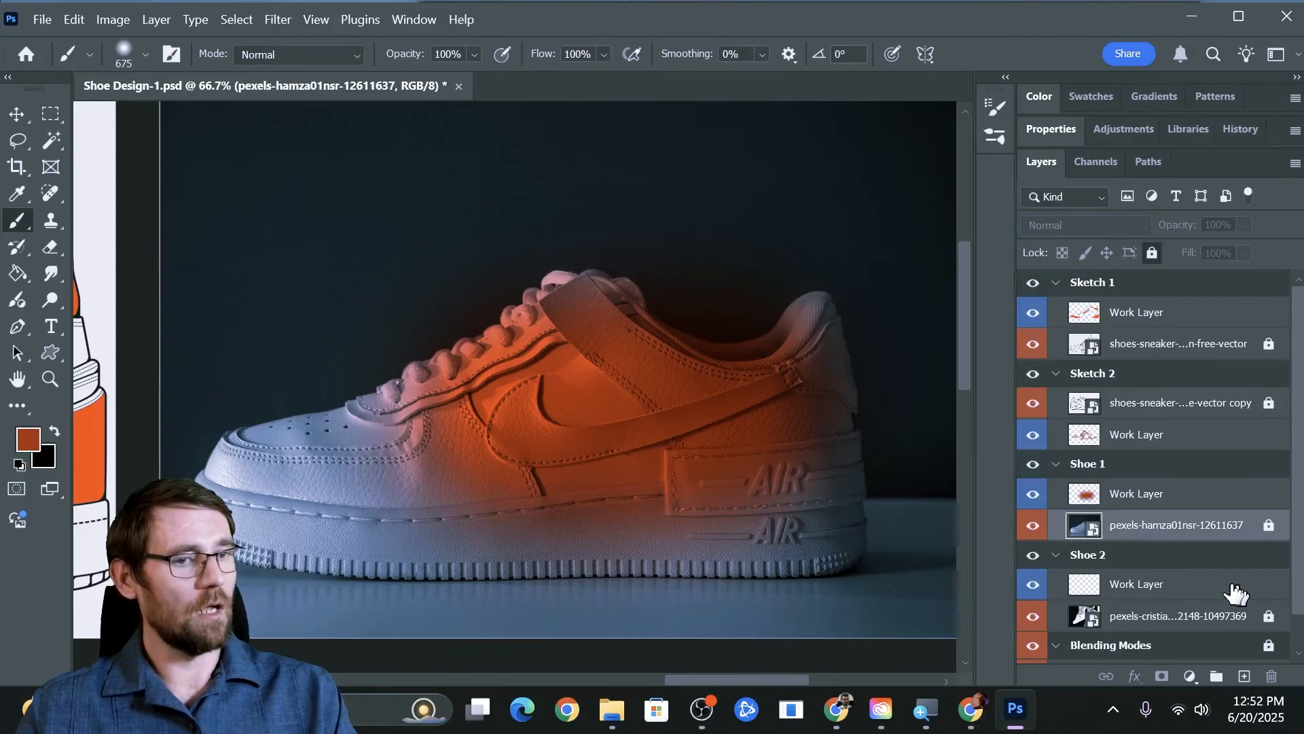
{"action": "left_click", "coordinate": [56, 143]}
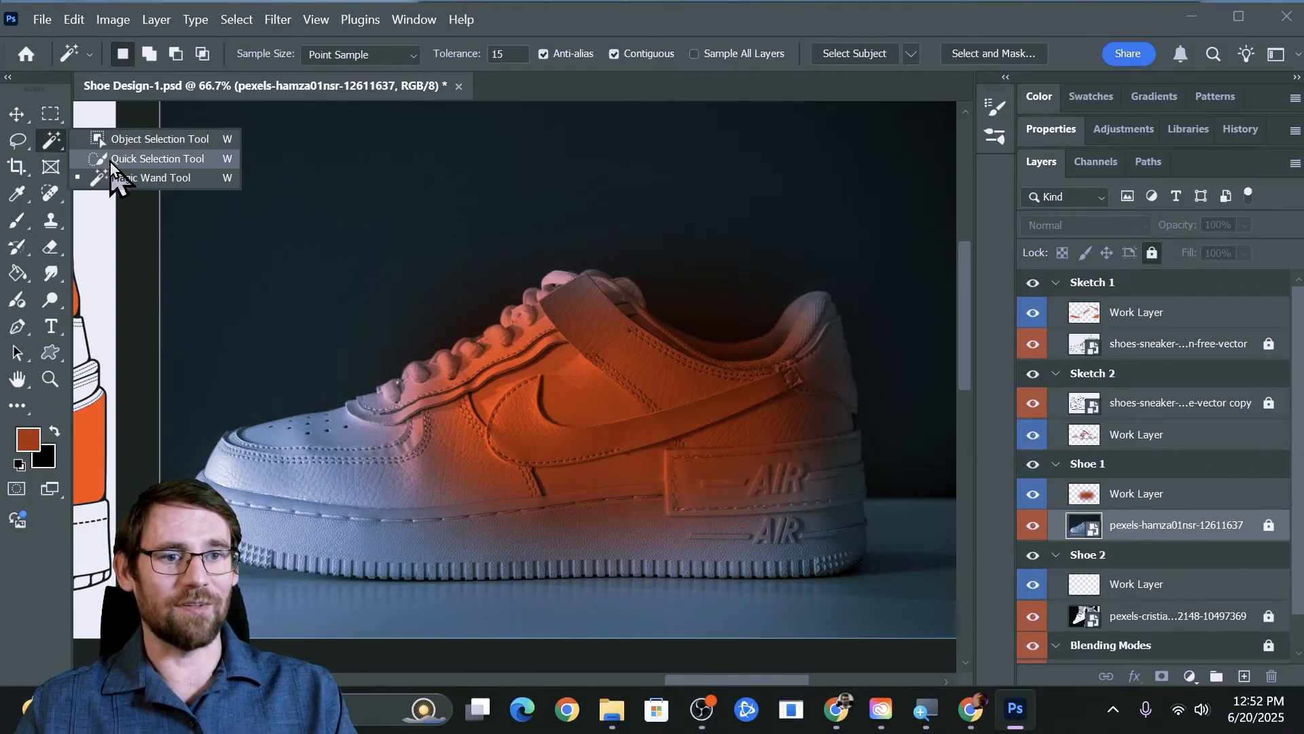
{"action": "left_click", "coordinate": [110, 161]}
{"action": "mouse_move", "coordinate": [227, 482]}
{"action": "left_mouse_down"}
{"action": "mouse_move", "coordinate": [342, 489]}
{"action": "mouse_move", "coordinate": [400, 516]}
{"action": "mouse_move", "coordinate": [371, 500]}
{"action": "mouse_move", "coordinate": [787, 529]}
{"action": "mouse_move", "coordinate": [836, 519]}
{"action": "mouse_move", "coordinate": [815, 517]}
{"action": "mouse_move", "coordinate": [813, 353]}
{"action": "mouse_move", "coordinate": [736, 344]}
{"action": "left_mouse_up"}
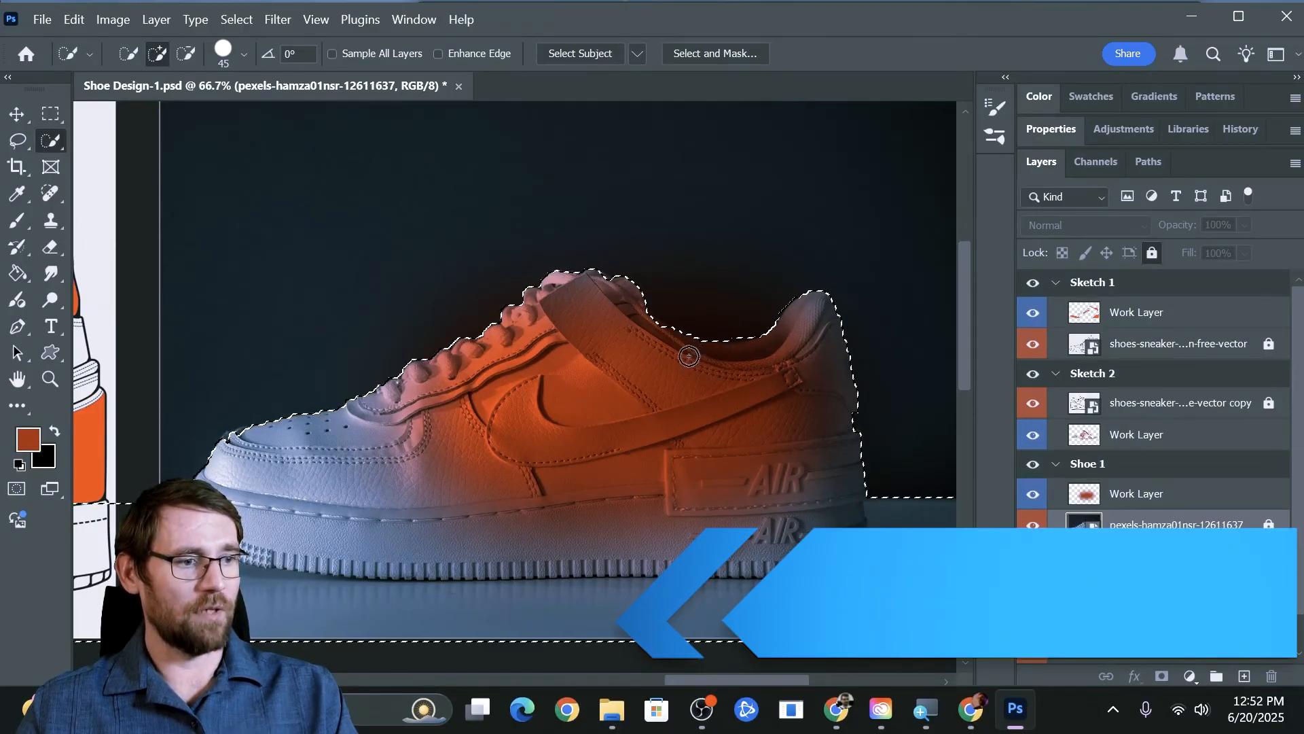
{"action": "key", "text": "alt"}
{"action": "mouse_move", "coordinate": [381, 635]}
{"action": "left_mouse_down"}
{"action": "mouse_move", "coordinate": [578, 604]}
{"action": "mouse_move", "coordinate": [837, 608]}
{"action": "mouse_move", "coordinate": [935, 574]}
{"action": "mouse_move", "coordinate": [946, 502]}
{"action": "mouse_move", "coordinate": [896, 514]}
{"action": "left_mouse_up"}
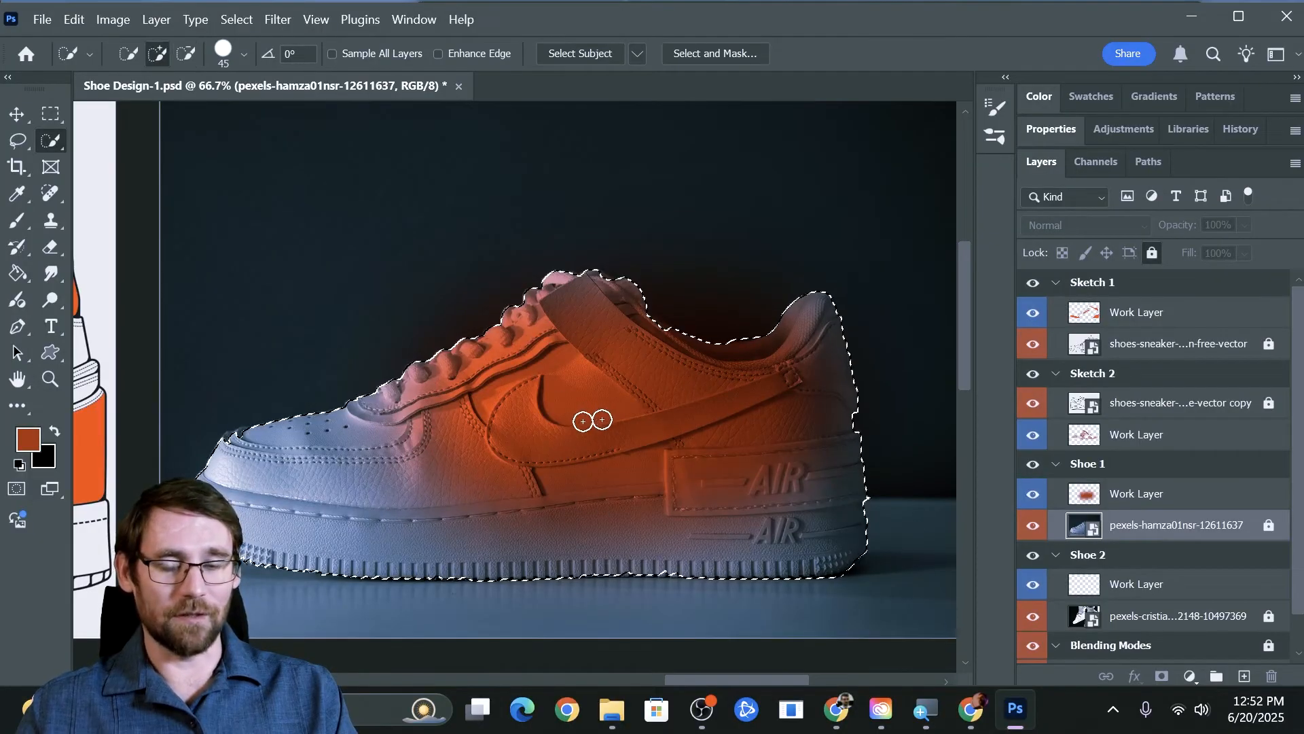
- Paint the front of the selected sneaker light blue 72c5ff on Shoe 1's Work Layer and set the layer's blending mode to Overlay
{"action": "key", "text": "b"}
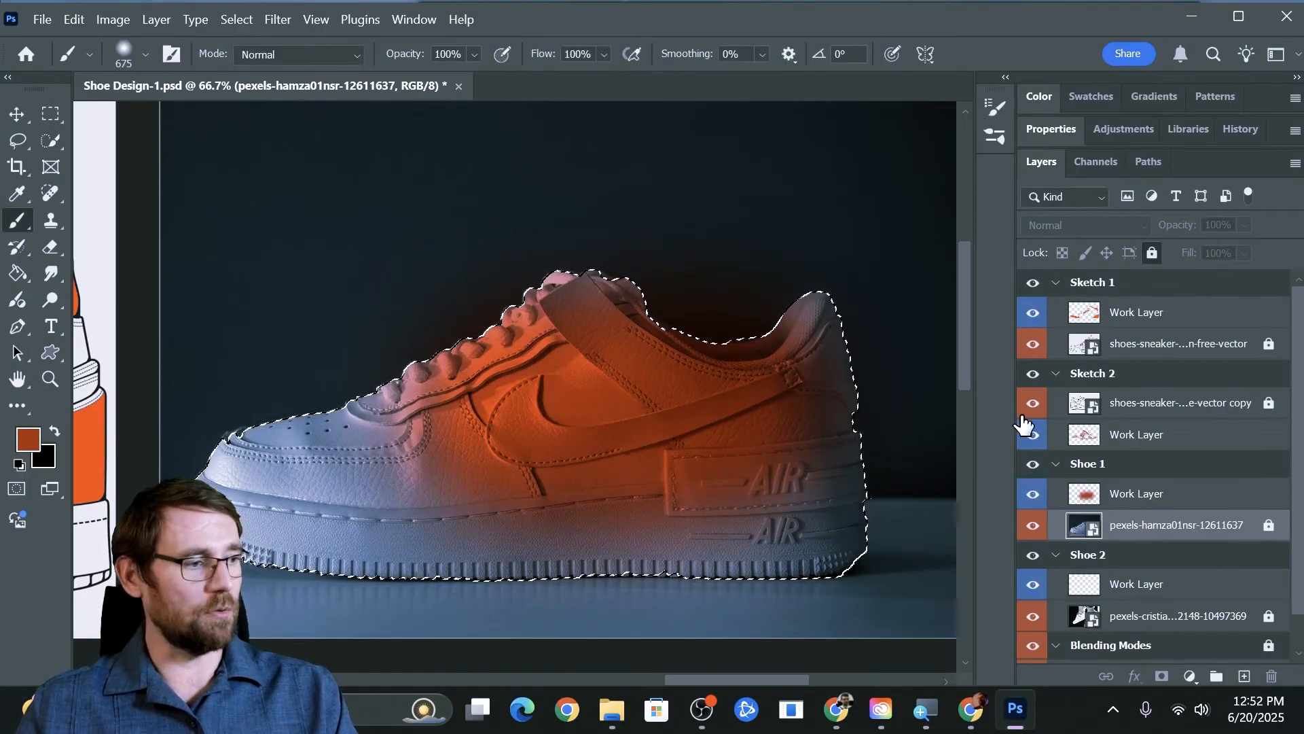
{"action": "left_click", "coordinate": [1086, 499]}
{"action": "left_click", "coordinate": [28, 439]}
{"action": "left_click", "coordinate": [871, 176]}
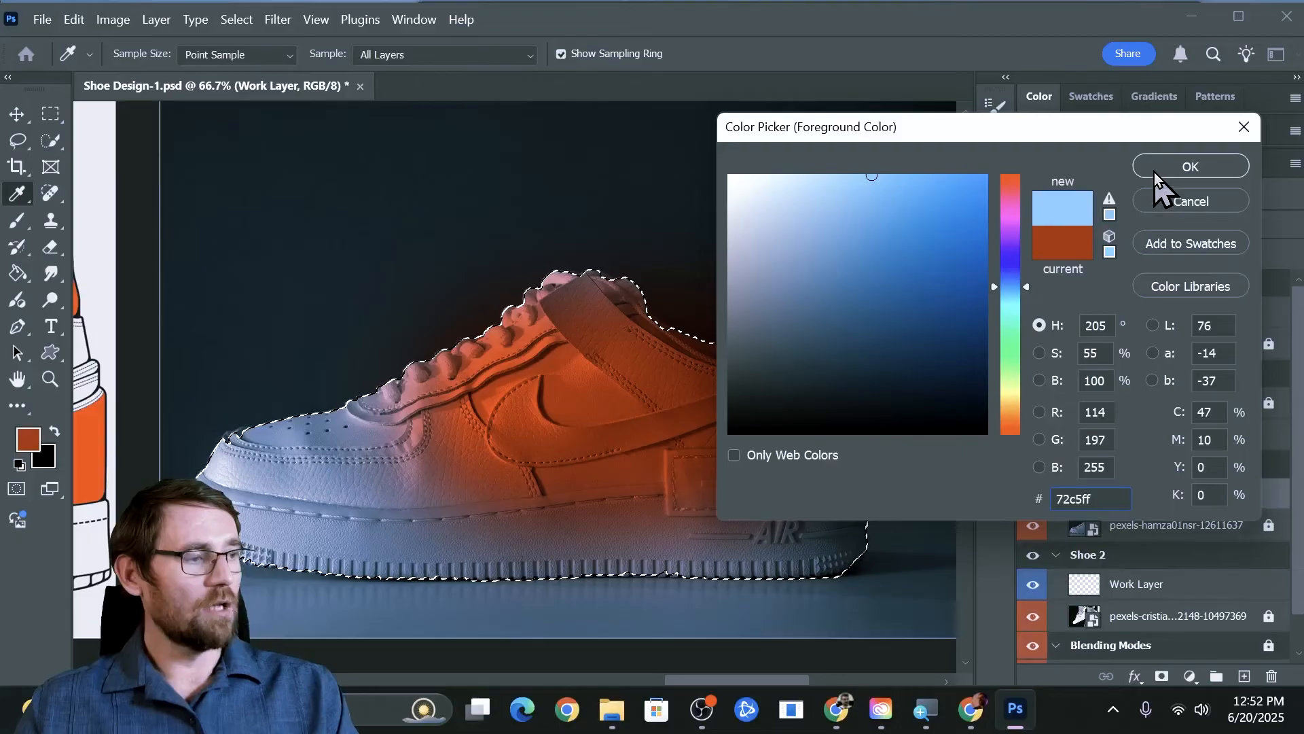
{"action": "key", "text": "Return"}
{"action": "mouse_move", "coordinate": [378, 422]}
{"action": "left_mouse_down"}
{"action": "mouse_move", "coordinate": [276, 495]}
{"action": "mouse_move", "coordinate": [306, 538]}
{"action": "mouse_move", "coordinate": [481, 557]}
{"action": "left_mouse_up"}
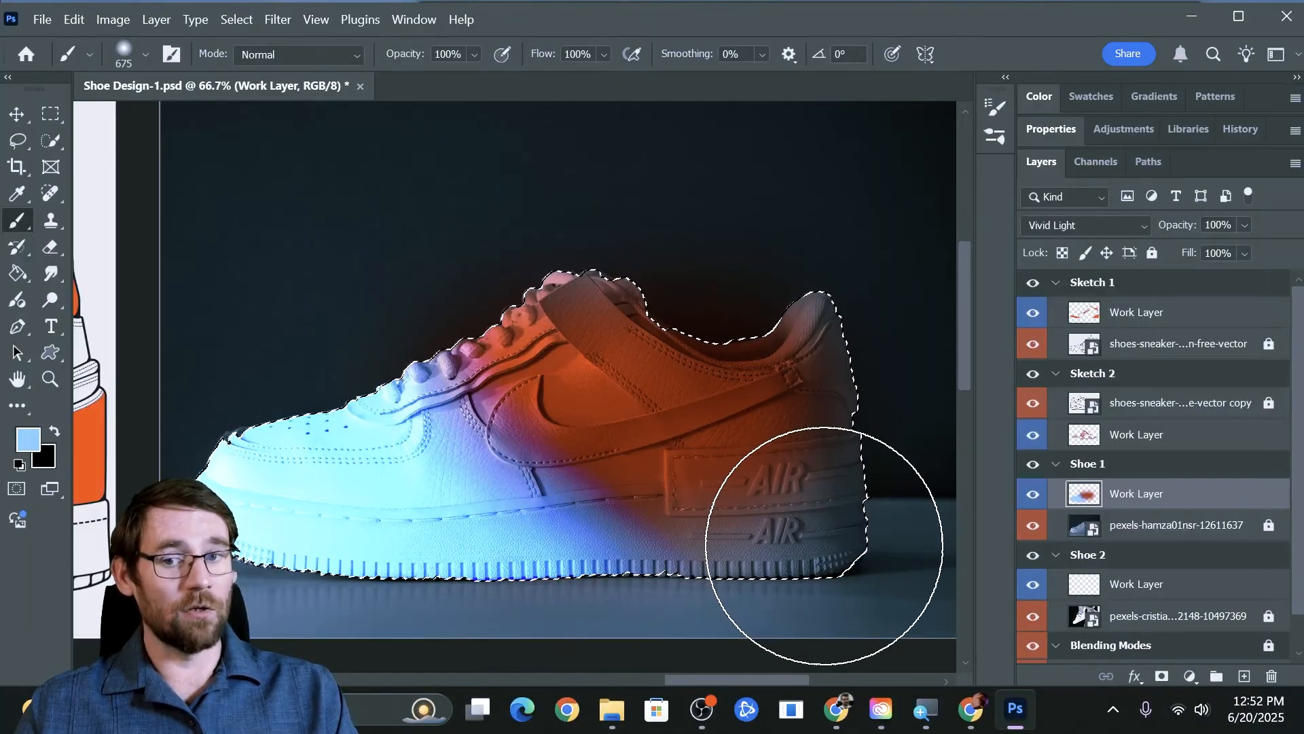
{"action": "left_click", "coordinate": [1075, 224]}
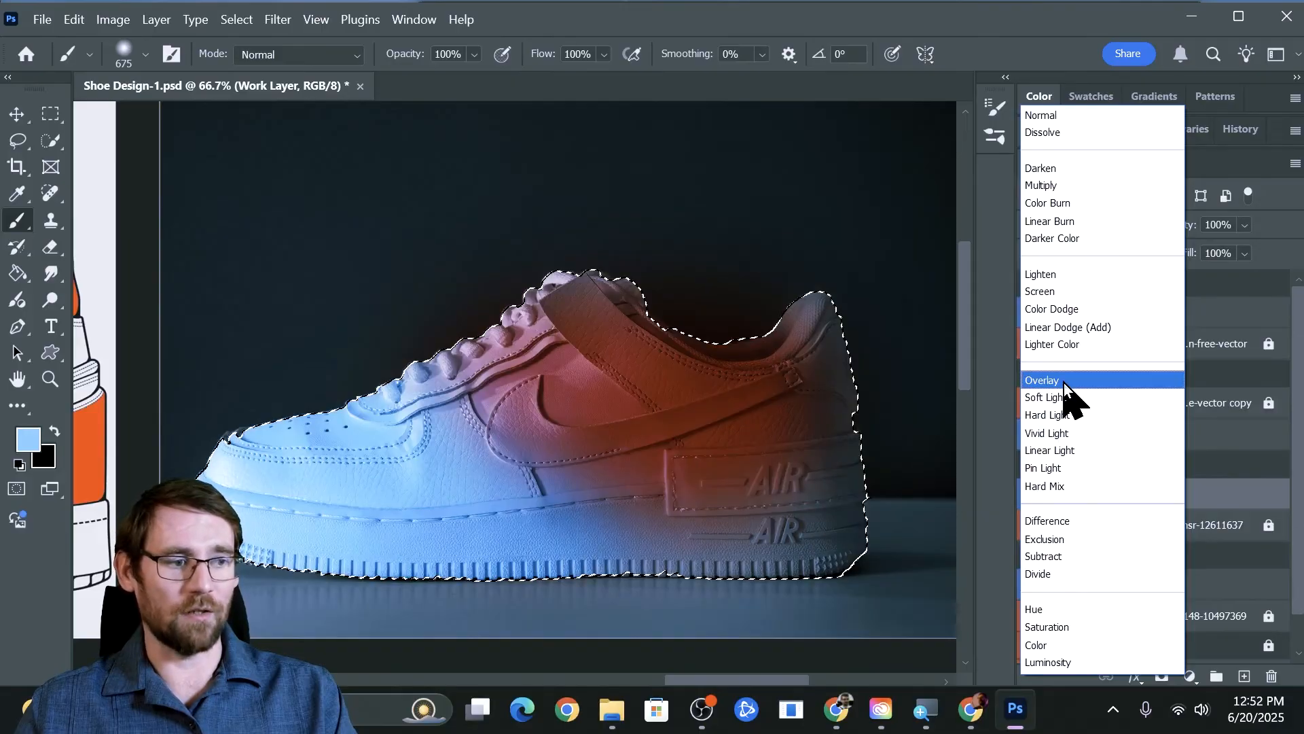
{"action": "left_click", "coordinate": [1064, 381]}
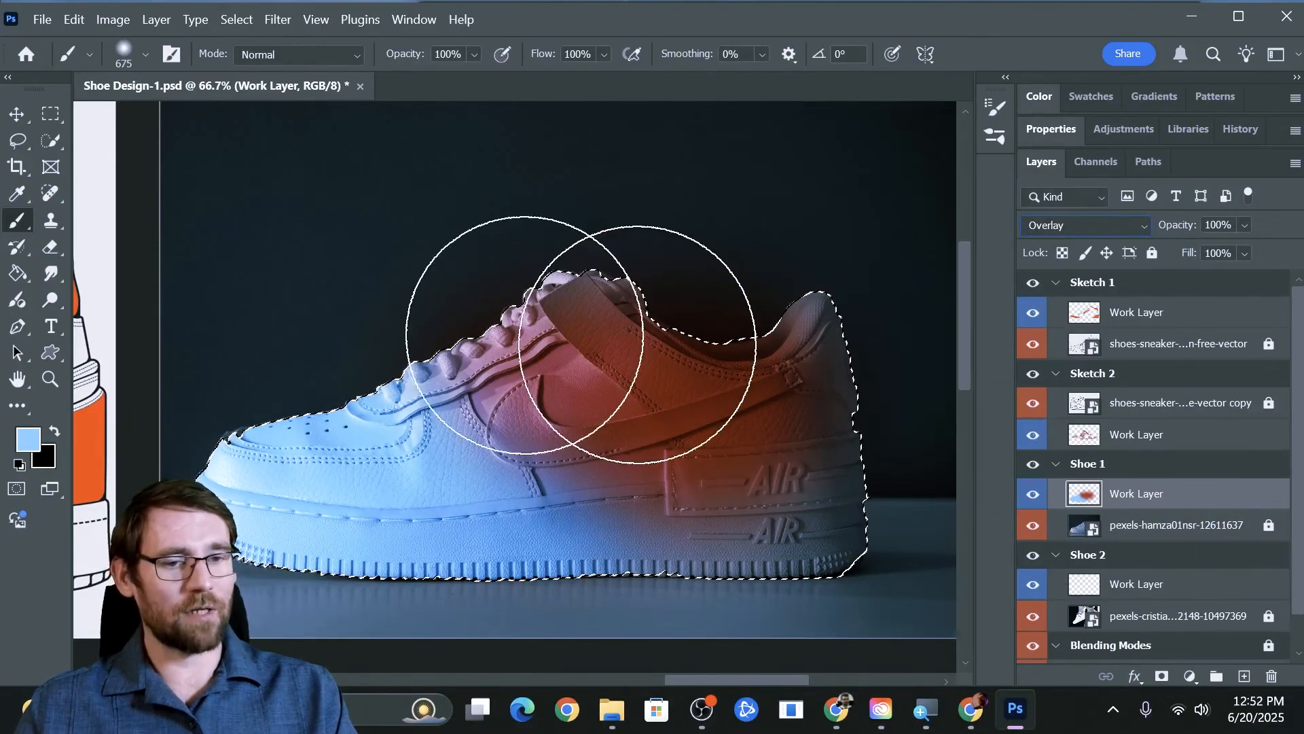
- Pick a light purple foreground color and paint it over the sneaker's toe, heel and collar inside the selection
{"action": "left_click", "coordinate": [28, 439]}
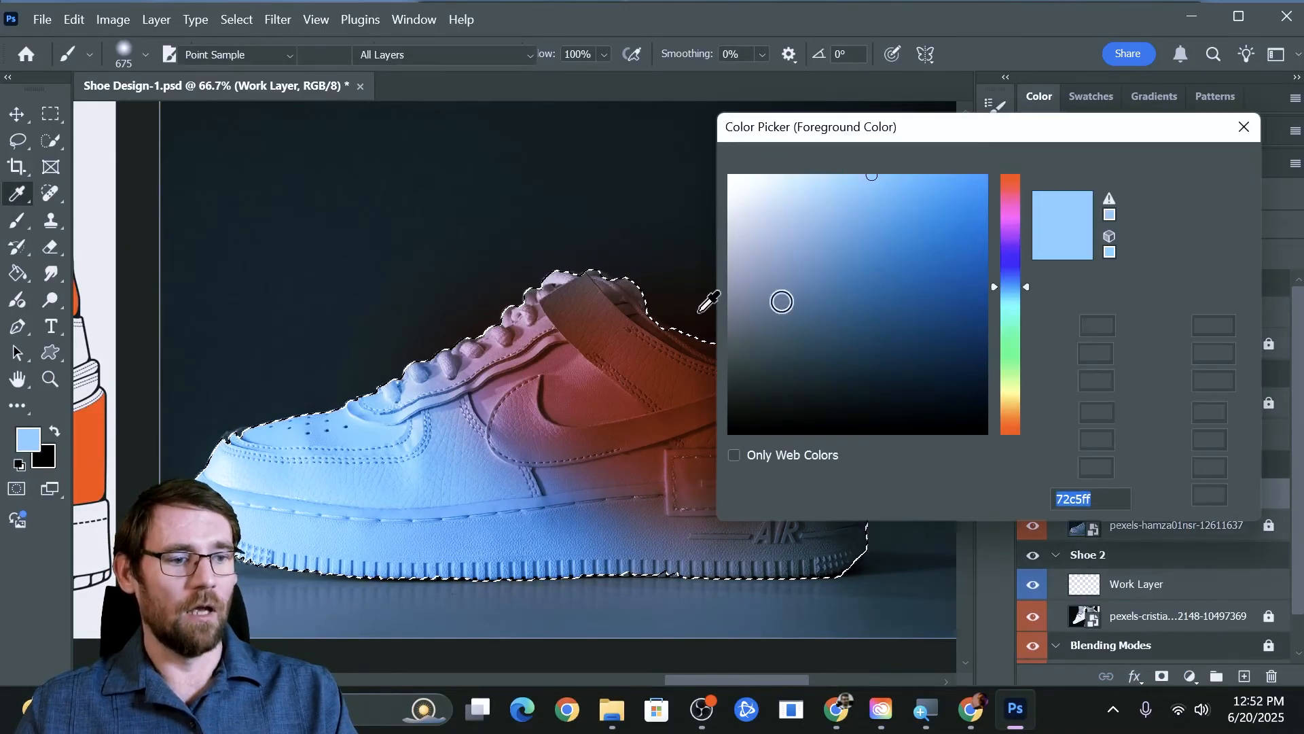
{"action": "left_click", "coordinate": [1009, 230]}
{"action": "left_click", "coordinate": [1213, 169]}
{"action": "mouse_move", "coordinate": [198, 462]}
{"action": "left_mouse_down"}
{"action": "mouse_move", "coordinate": [216, 508]}
{"action": "mouse_move", "coordinate": [340, 544]}
{"action": "left_mouse_up"}
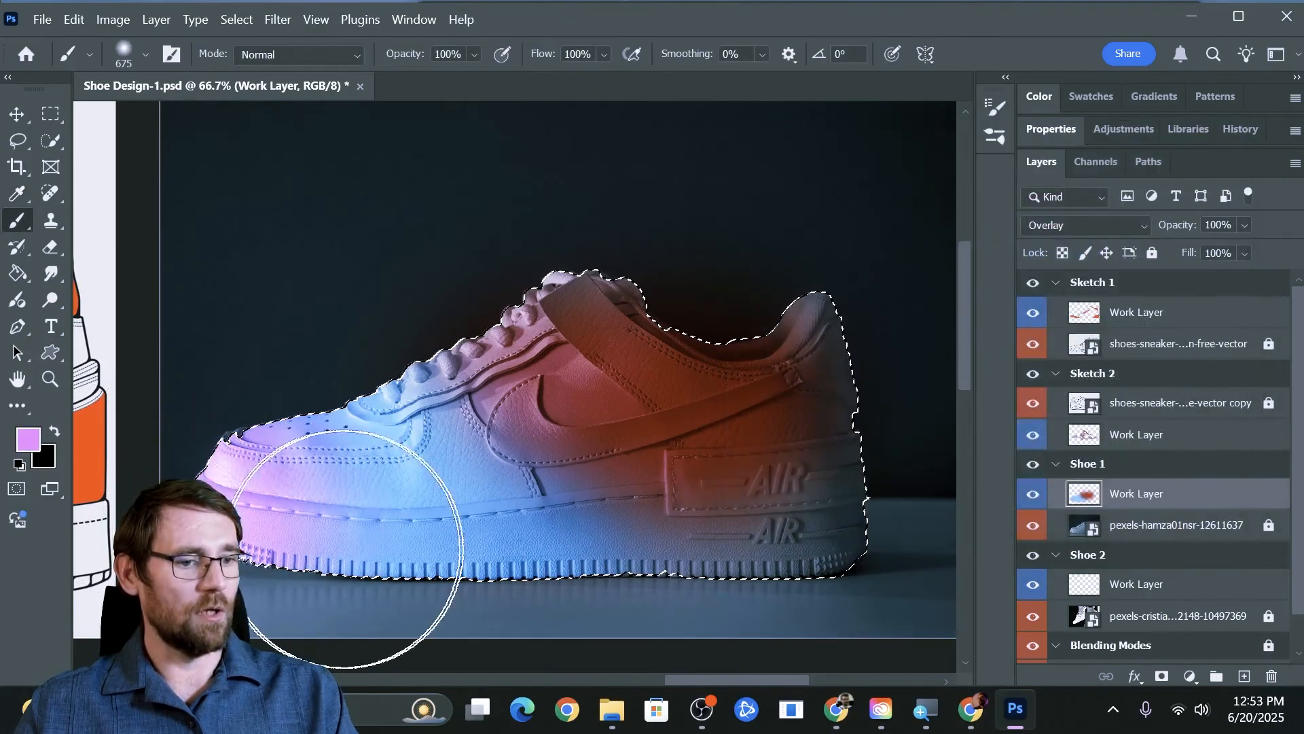
{"action": "left_click", "coordinate": [808, 321]}
{"action": "left_click_drag", "start_coordinate": [808, 322], "coordinate": [876, 360]}
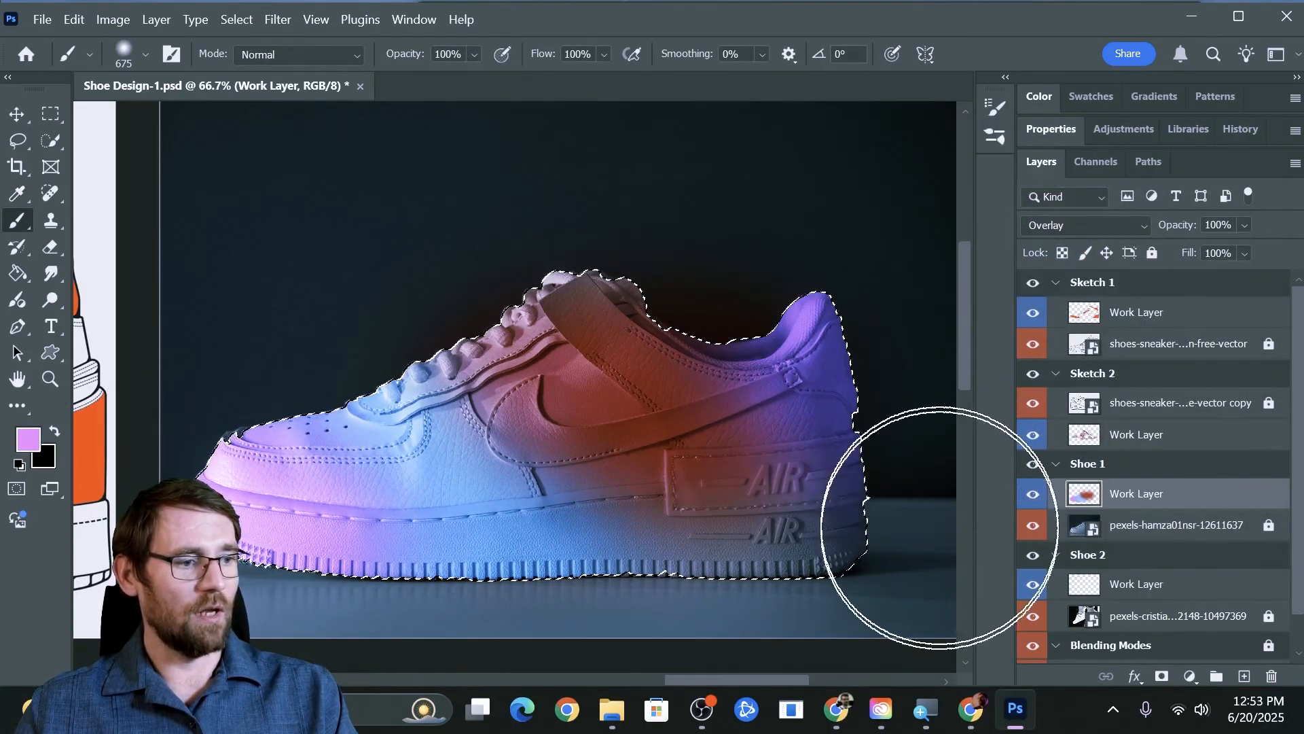
{"action": "left_click_drag", "start_coordinate": [725, 259], "coordinate": [726, 283]}
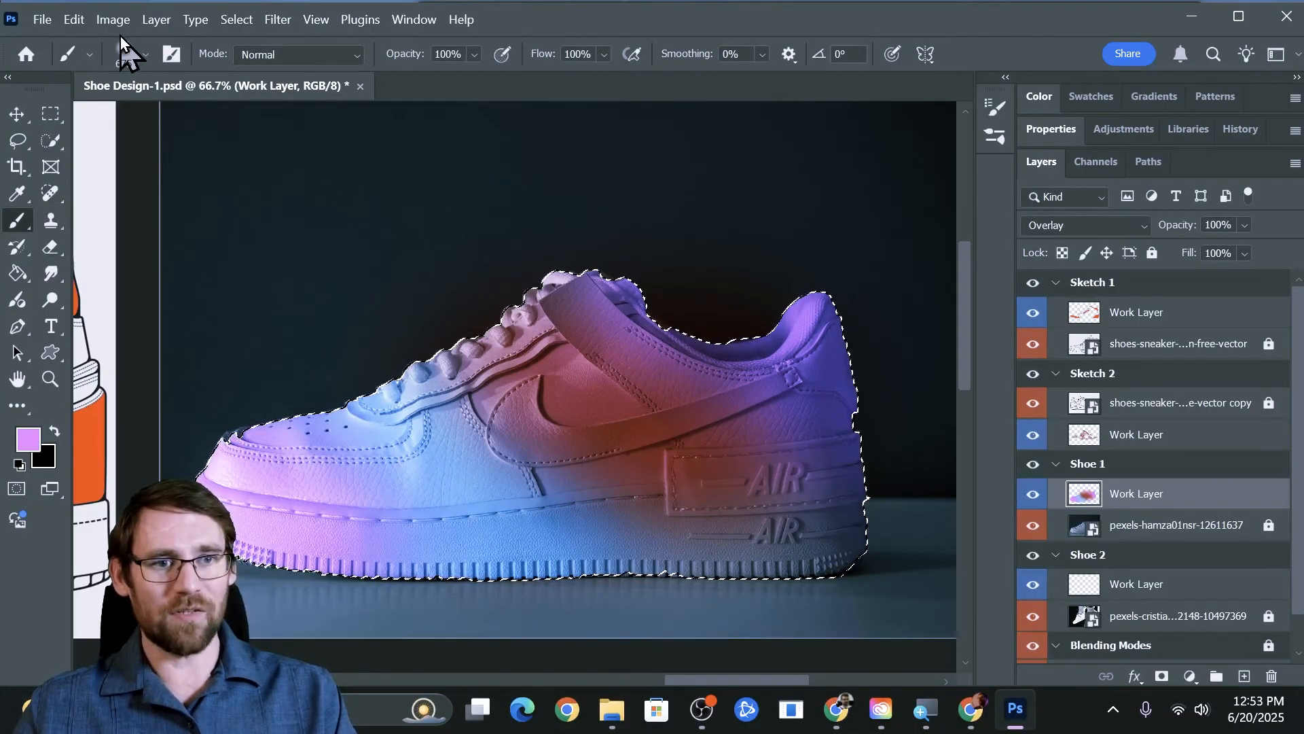
- Choose the Supreme Spatter brush from the Special Effects Brushes for the Brush tool
{"action": "left_click", "coordinate": [124, 53]}
{"action": "left_click", "coordinate": [36, 216]}
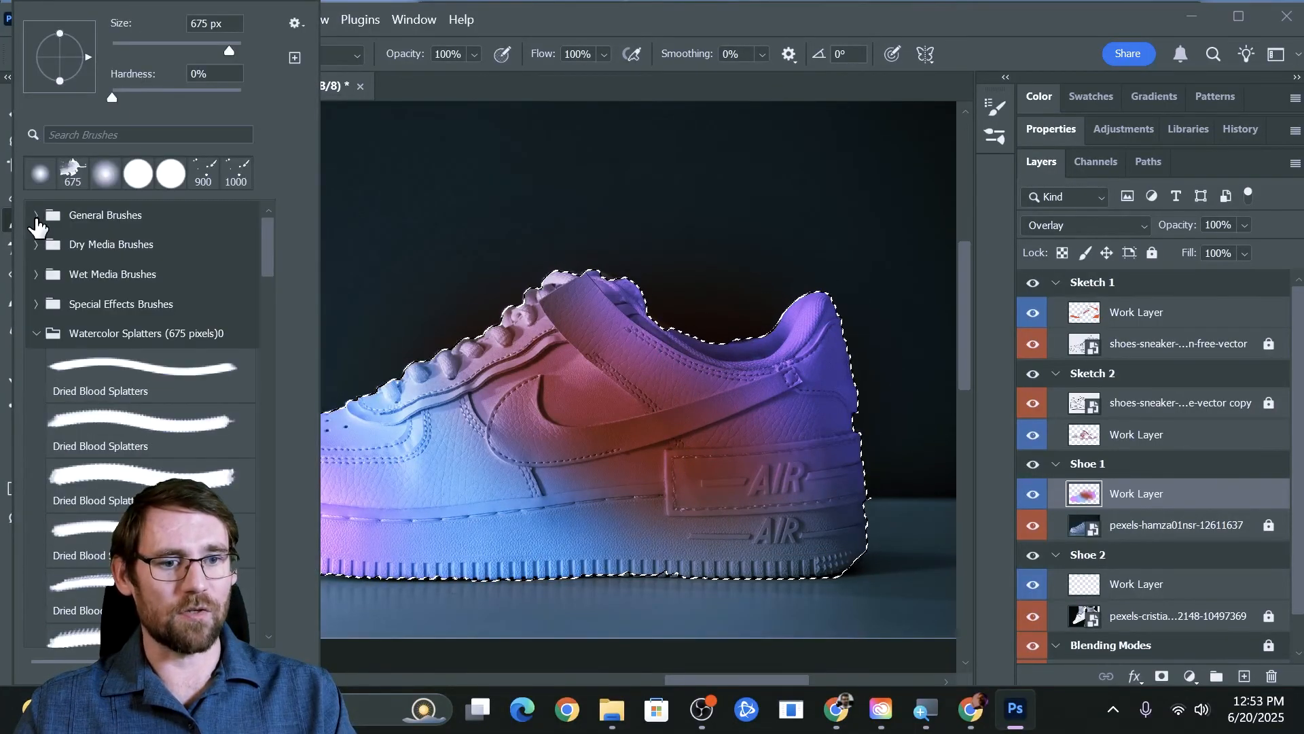
{"action": "left_click", "coordinate": [36, 333]}
{"action": "left_click", "coordinate": [35, 303]}
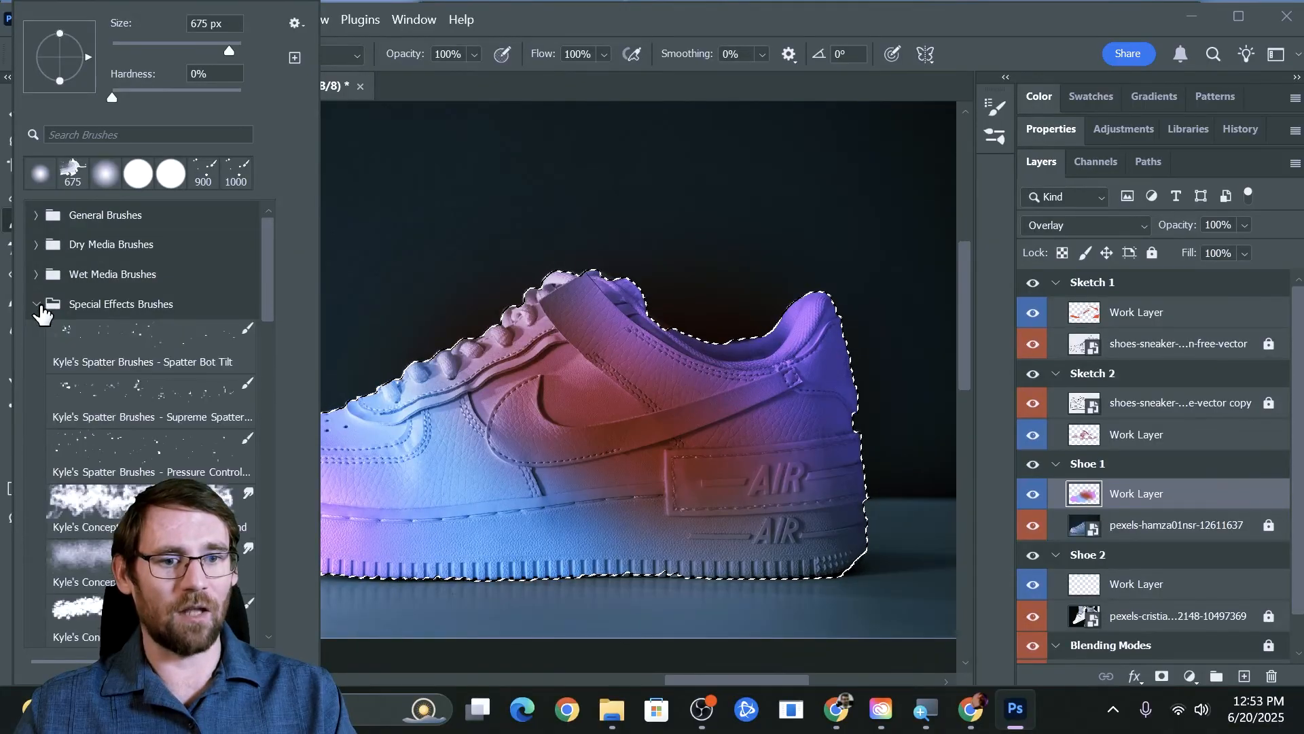
{"action": "left_click", "coordinate": [104, 408]}
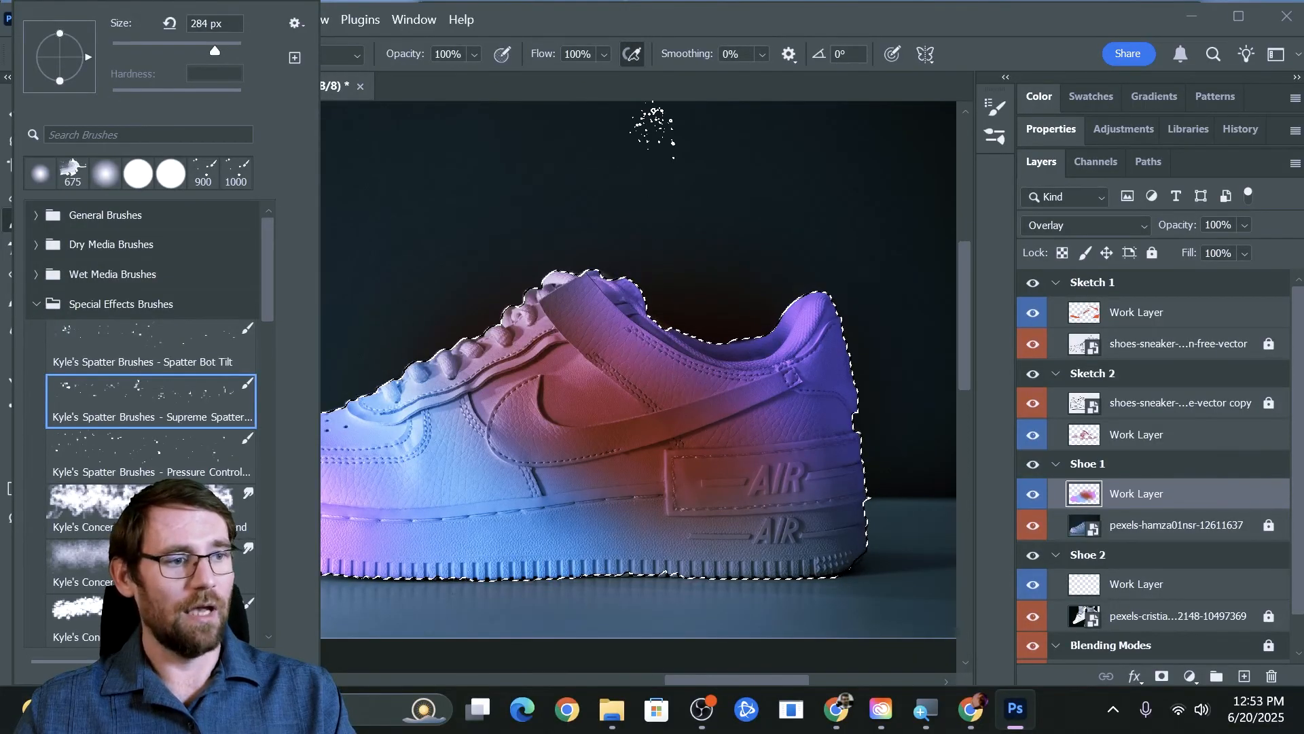
- Reset the foreground and background colors to their defaults and swap them so white is the foreground color
{"action": "left_click", "coordinate": [654, 129]}
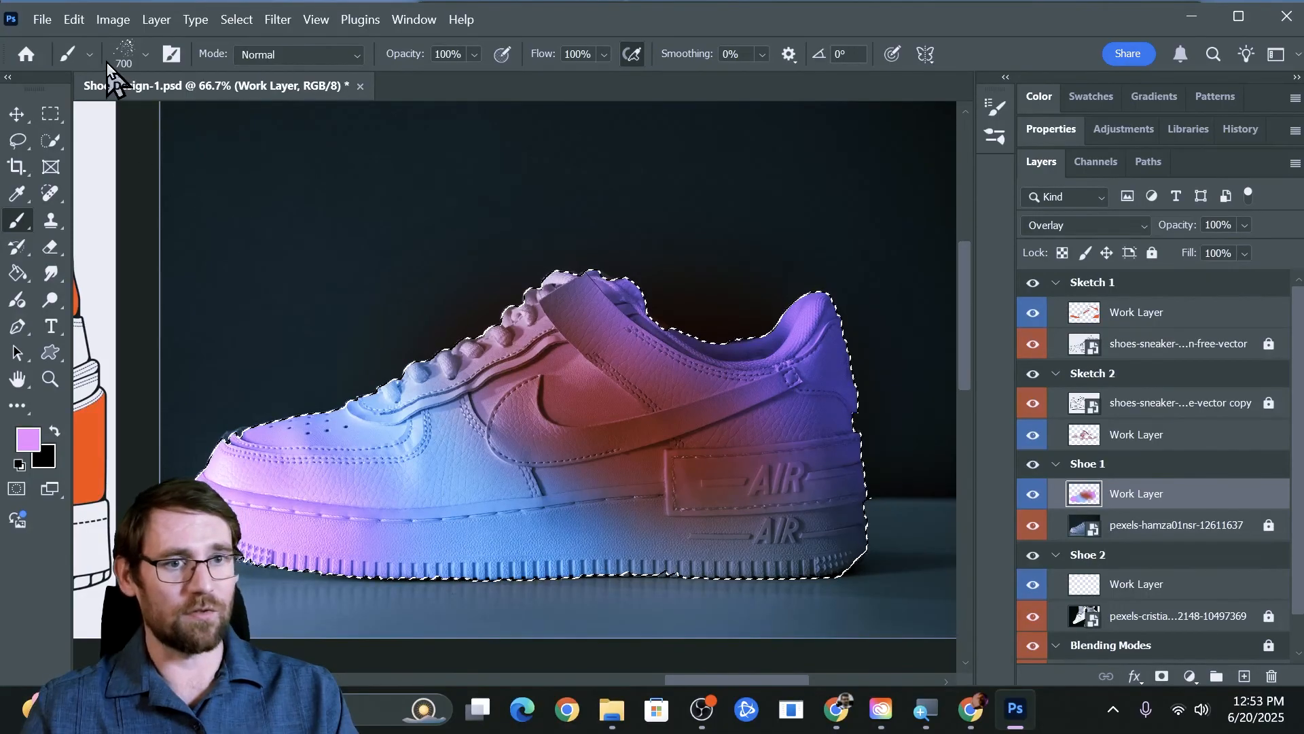
{"action": "left_click", "coordinate": [19, 466]}
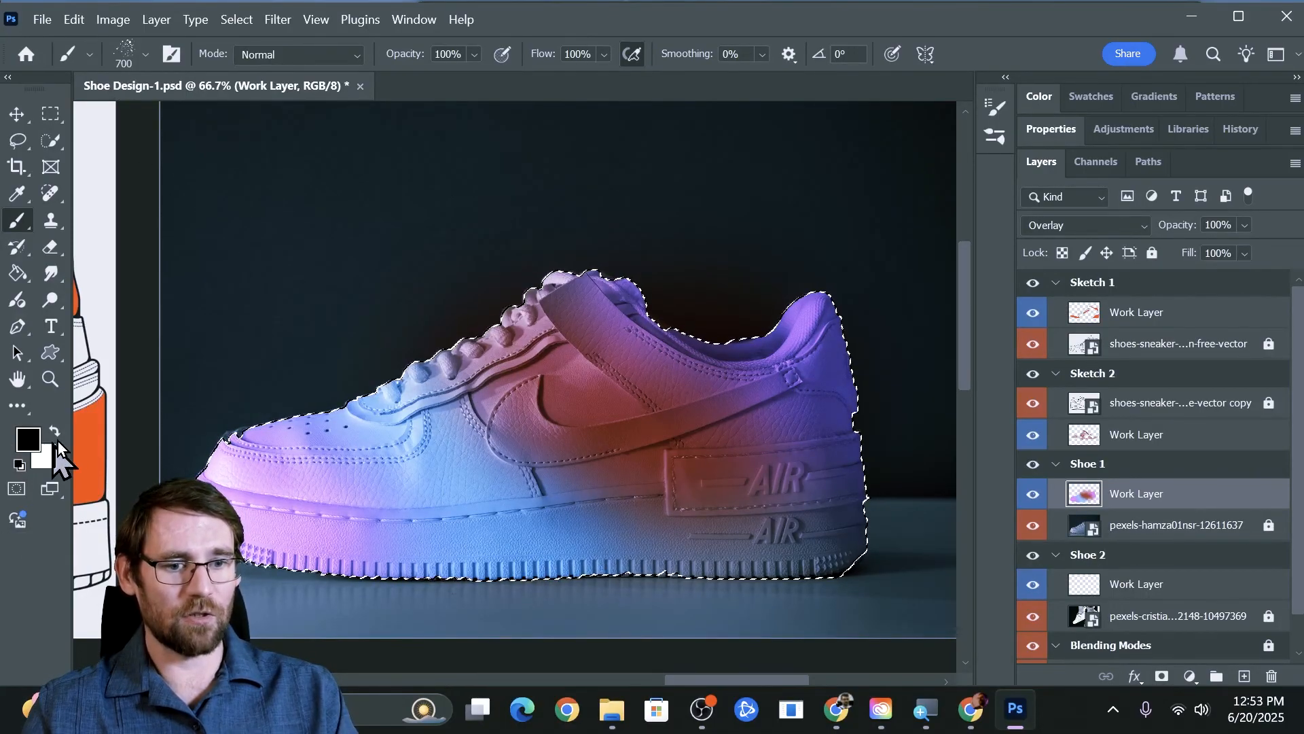
{"action": "left_click", "coordinate": [56, 431]}
- Try spattering white across the selected sneaker on Shoe 1's Work Layer with the brush enlarged to 1200 px
{"action": "key", "text": "]"}
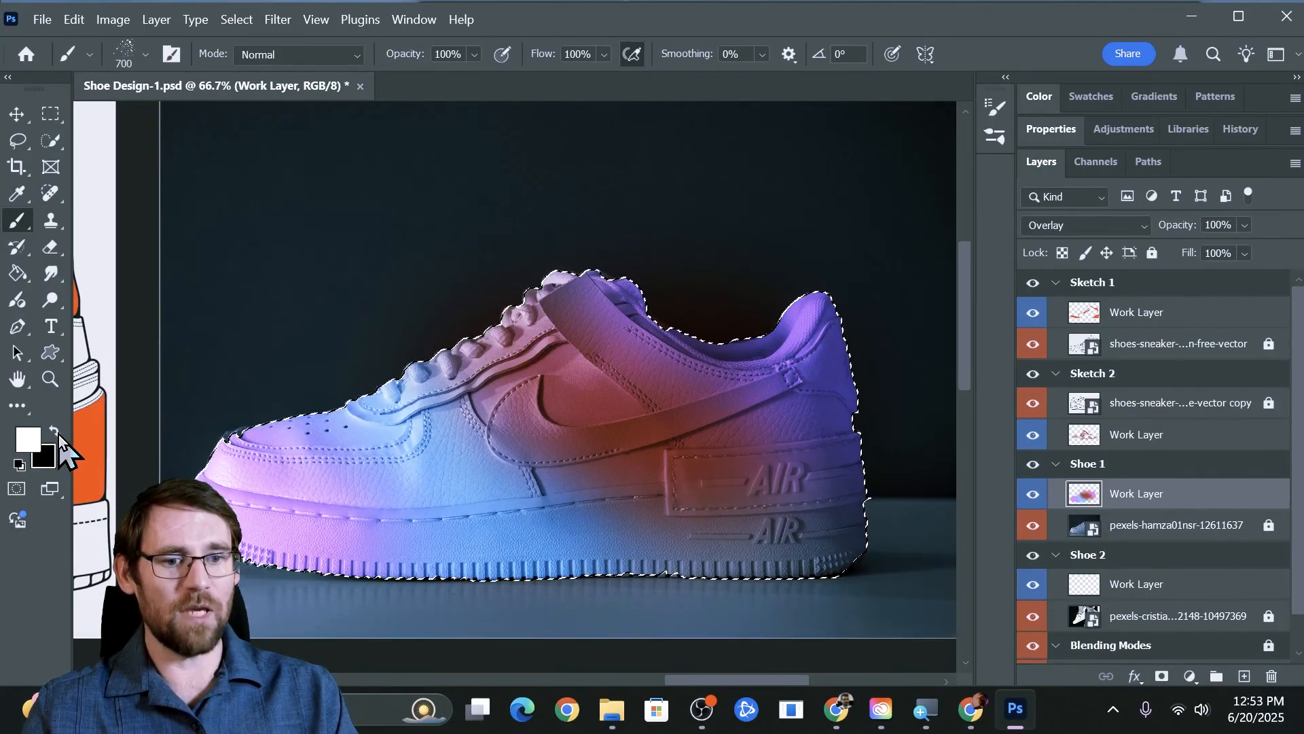
{"action": "key", "text": "]"}
{"action": "key", "text": "]"}
{"action": "key", "text": "]"}
{"action": "key", "text": "]"}
{"action": "left_click_drag", "start_coordinate": [707, 455], "coordinate": [747, 489]}
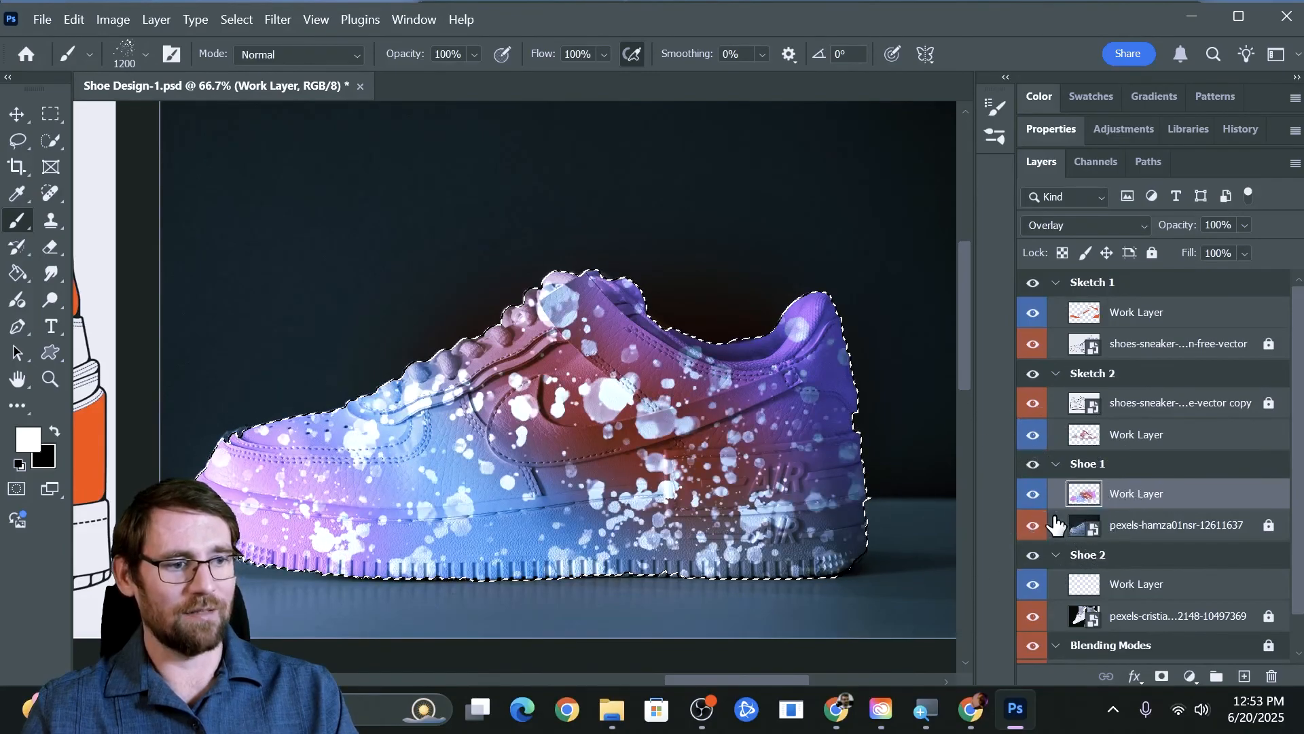
{"action": "key", "text": "ctrl+z"}
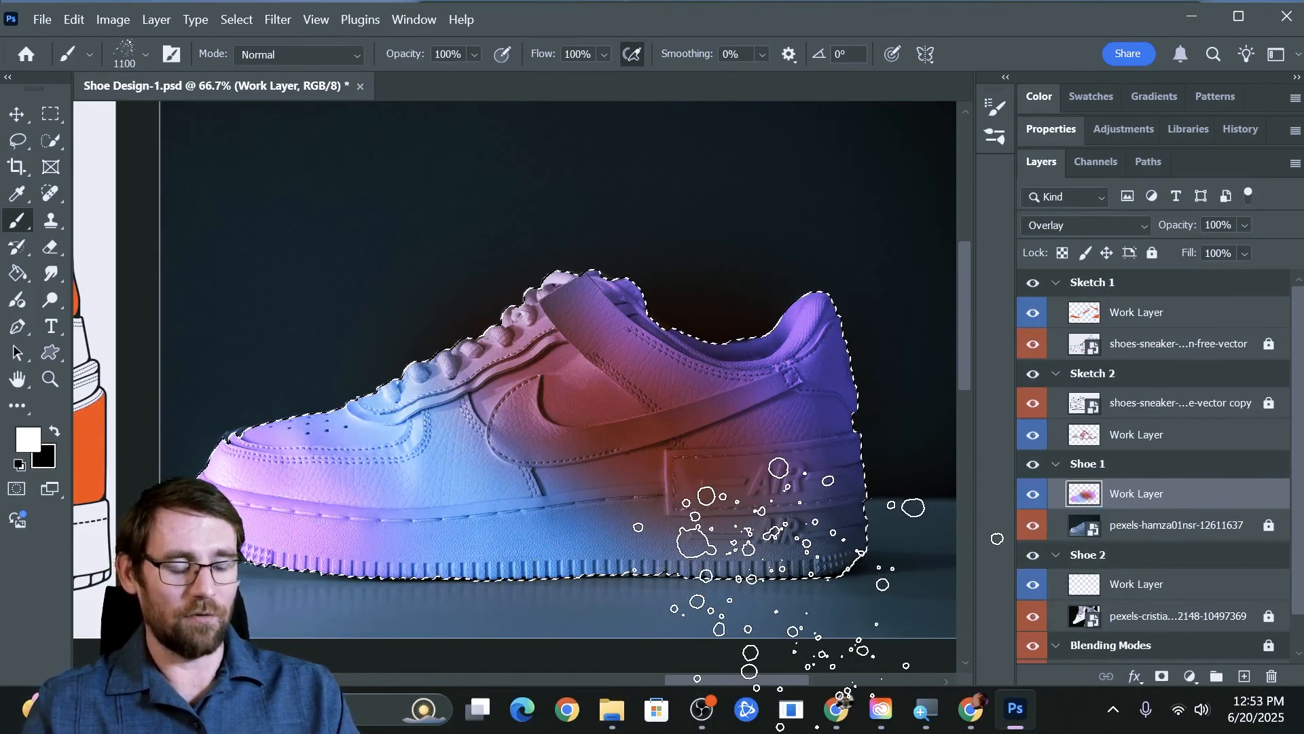
- Reduce the spatter brush to 700 px and spatter white over the sneaker's sole, heel and midsection on Shoe 1's Work Layer
{"action": "key", "text": "["}
{"action": "key", "text": "["}
{"action": "key", "text": "["}
{"action": "key", "text": "["}
{"action": "key", "text": "["}
{"action": "left_click_drag", "start_coordinate": [611, 553], "coordinate": [102, 544]}
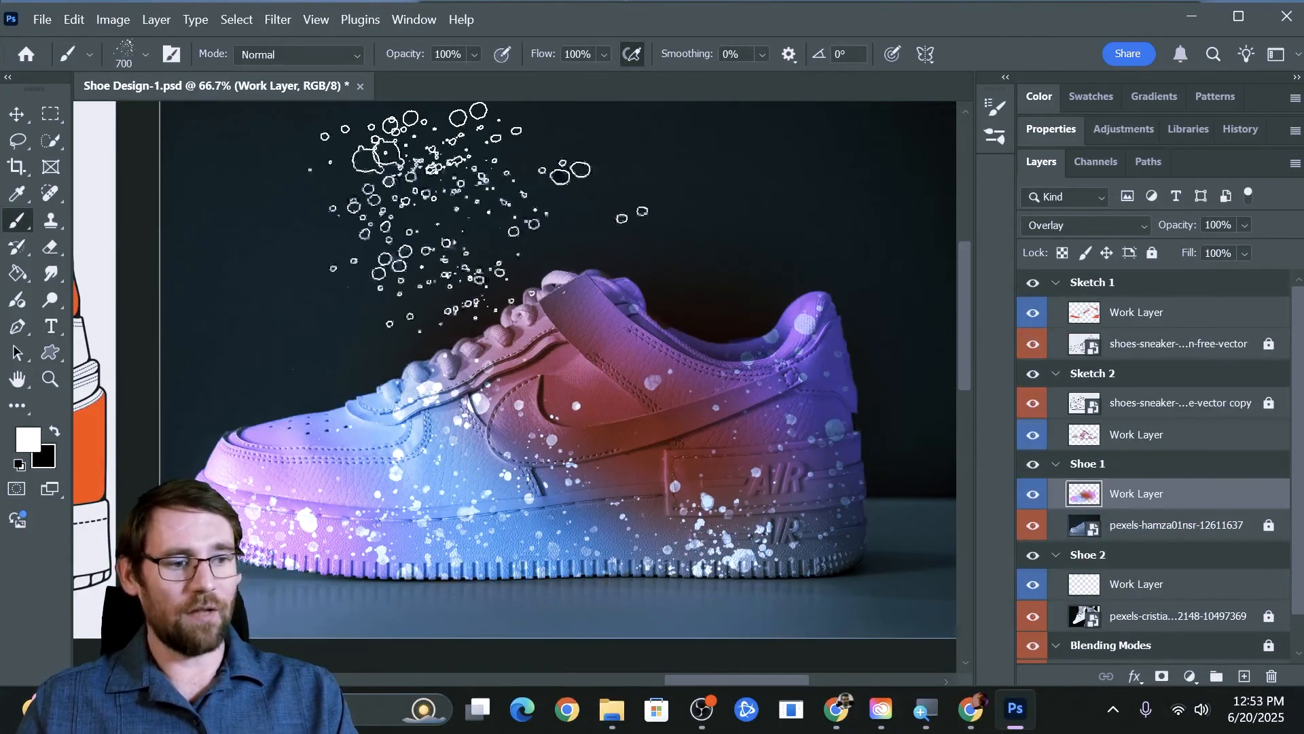
- Examine the Shoe 2 photo and compare it with the colored sneakers on the Sketch 1, Sketch 2 and Shoe 1 artboards
{"action": "scroll", "coordinate": [578, 360], "scroll_direction": "down", "scroll_amount": 3}
{"action": "scroll", "coordinate": [584, 326], "scroll_direction": "down", "scroll_amount": 10}
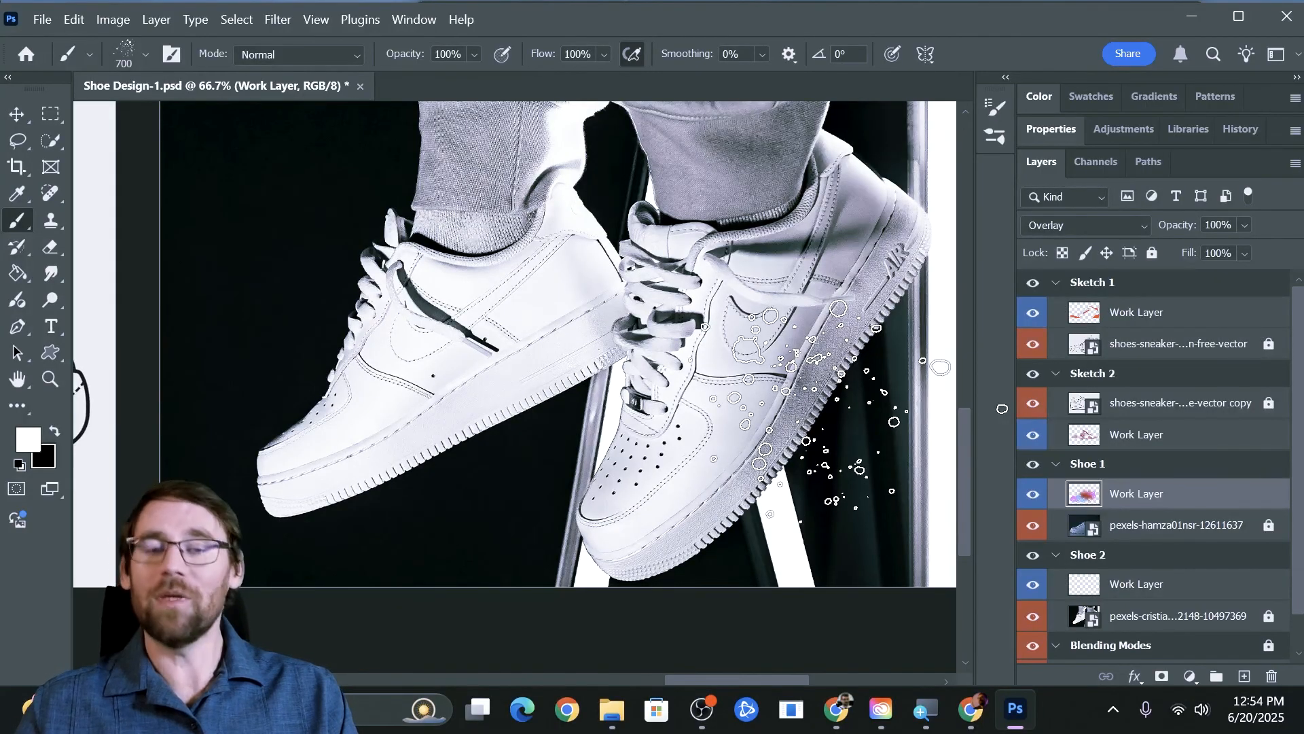
{"action": "scroll", "coordinate": [809, 407], "scroll_direction": "down", "scroll_amount": 2}
{"action": "key", "text": "z"}
{"action": "left_click", "coordinate": [464, 216], "text": "alt"}
{"action": "left_click", "coordinate": [464, 216], "text": "alt"}
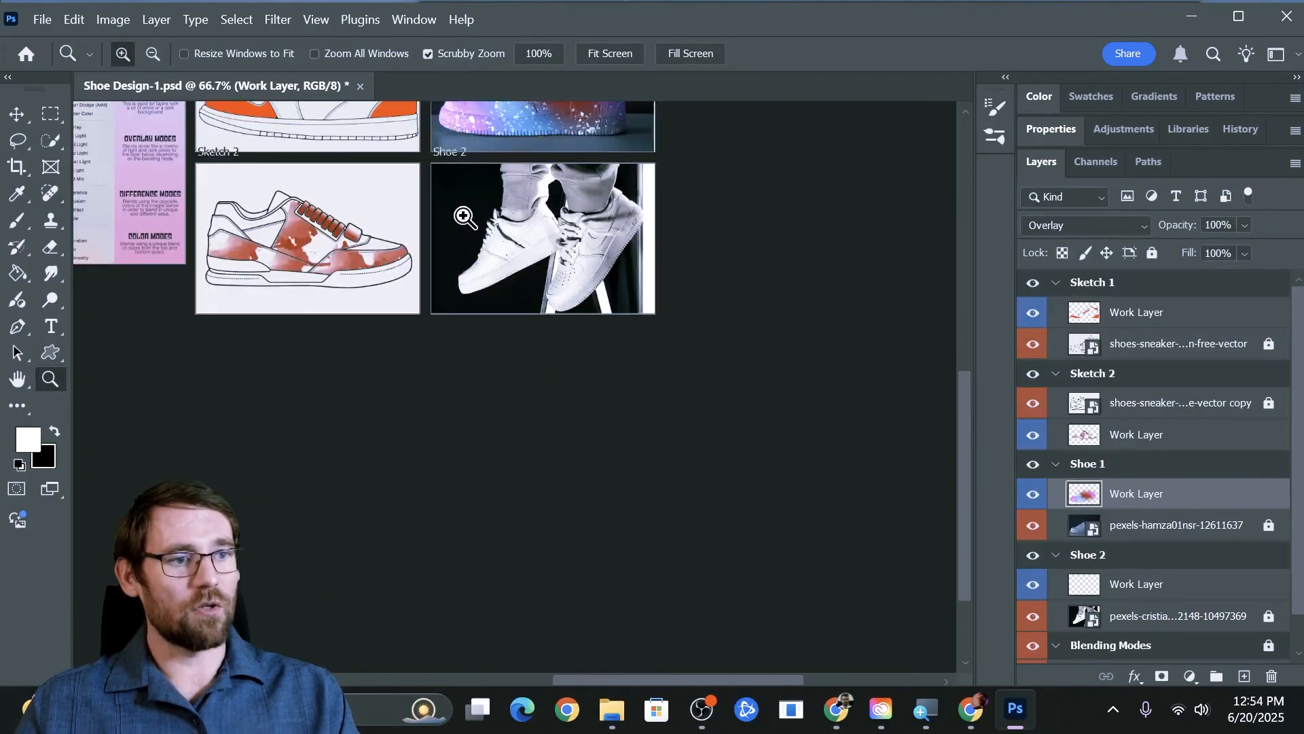
{"action": "key", "text": "b"}
{"action": "key", "text": "ctrl+0"}
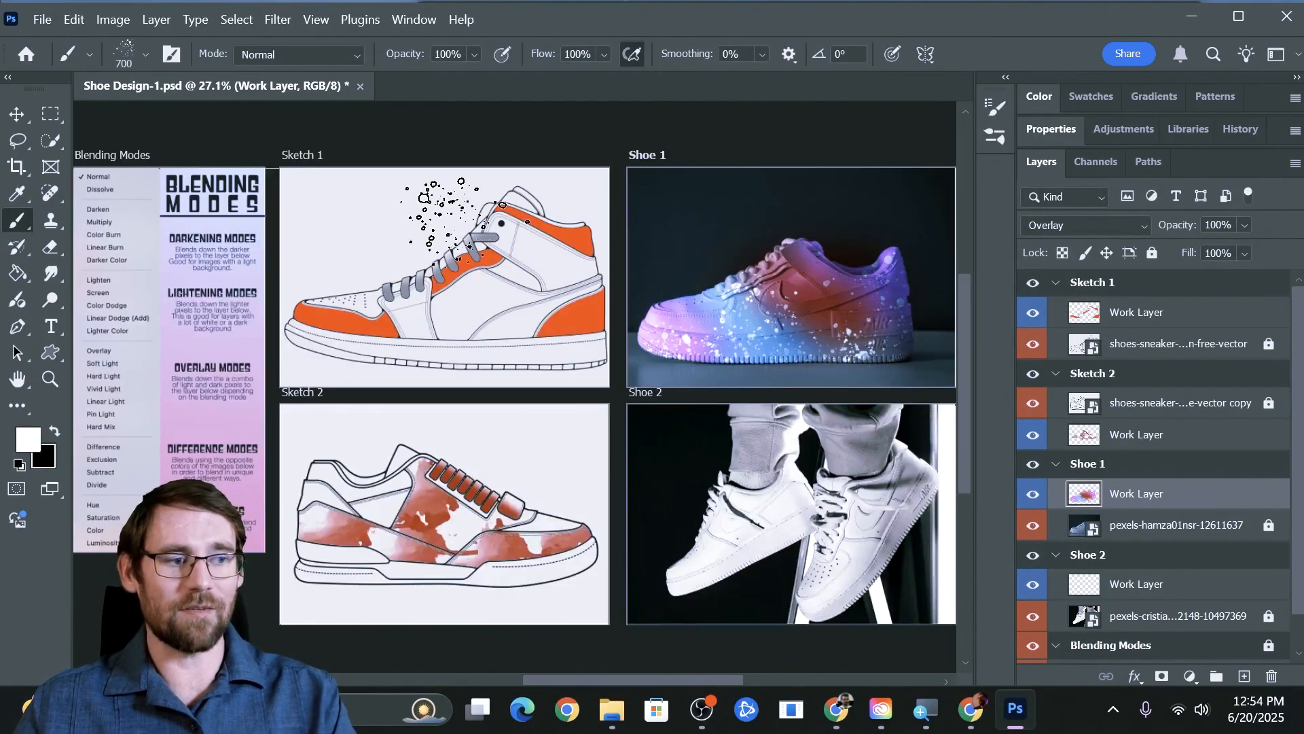